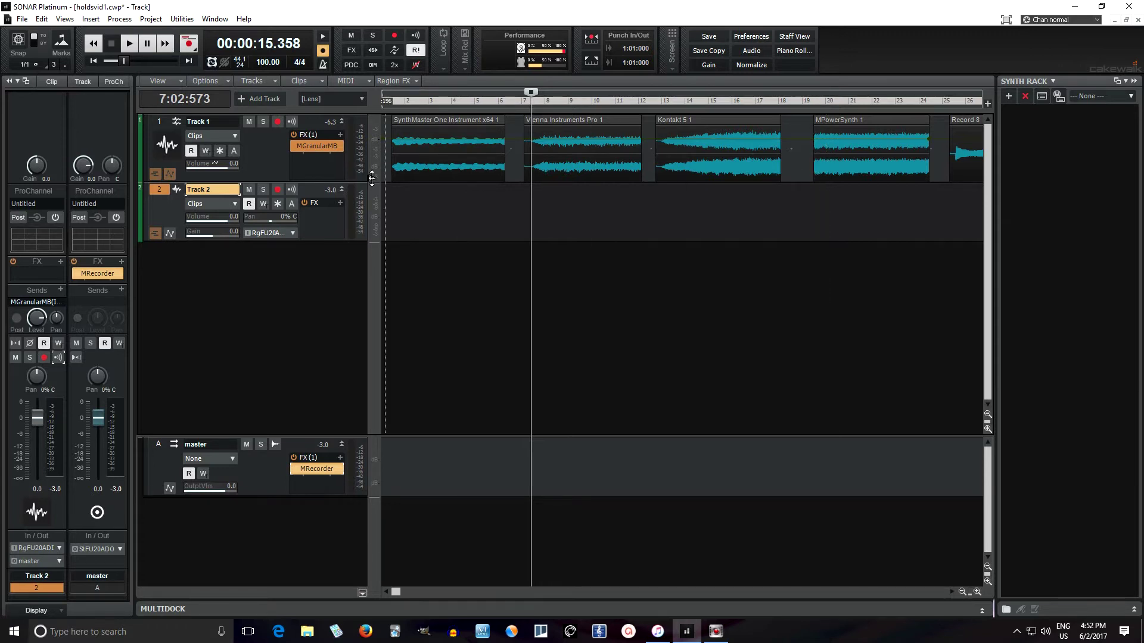
# - Open the MGranularMB effect on Track 1 and audition the unprocessed first clip from its start
pyautogui.doubleClick(315, 148)
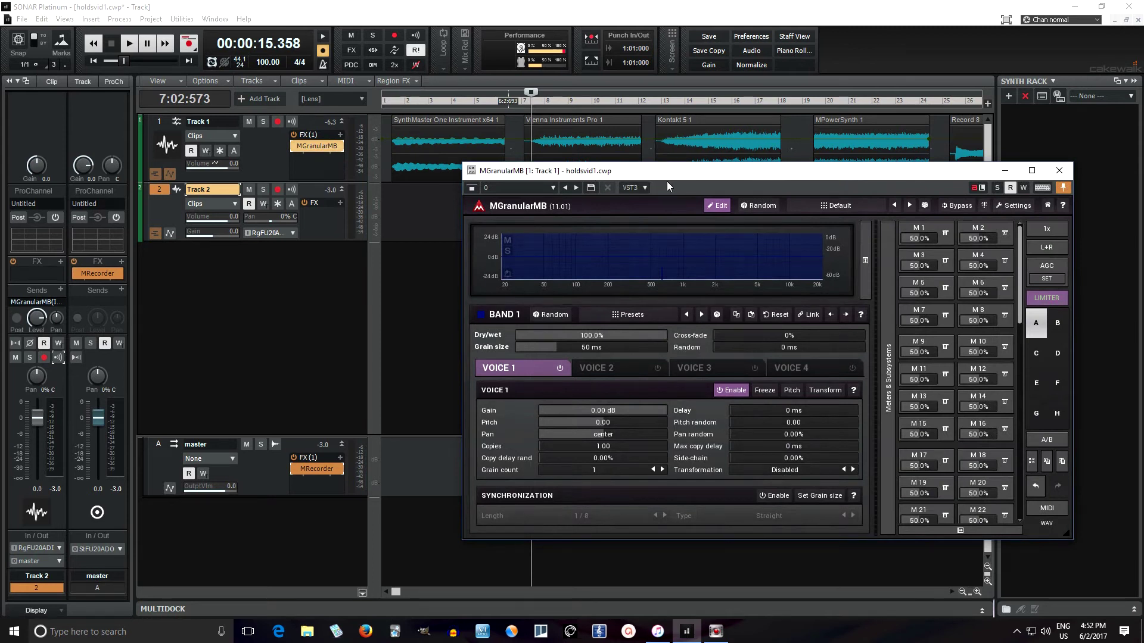
pyautogui.moveTo(685, 178); pyautogui.dragTo(607, 212)
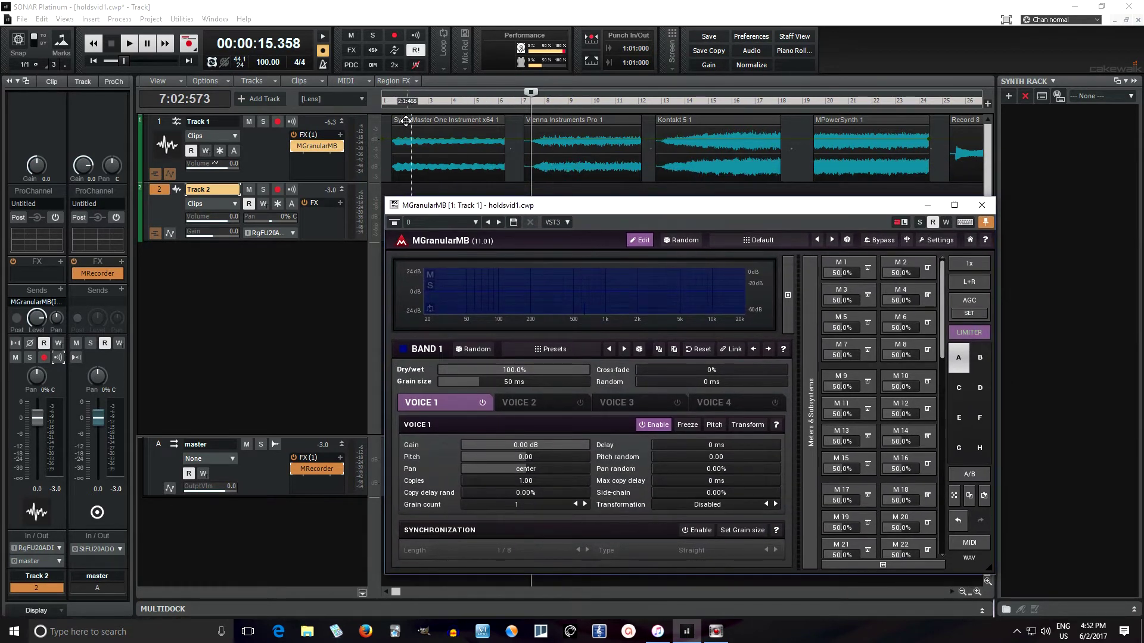
pyautogui.click(393, 102)
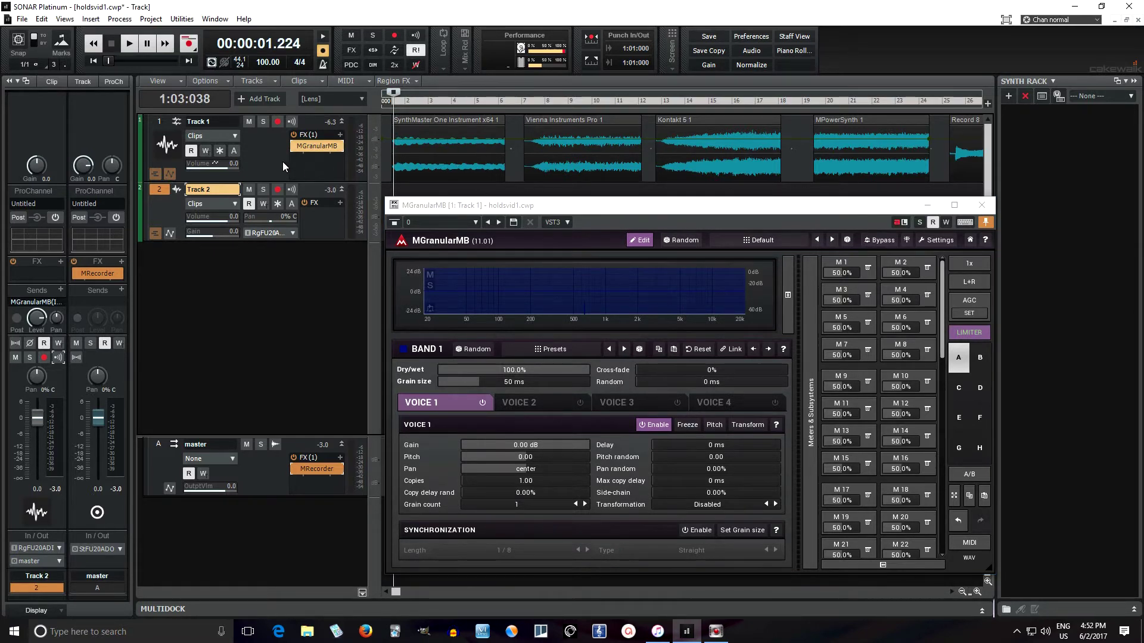
pyautogui.click(132, 45)
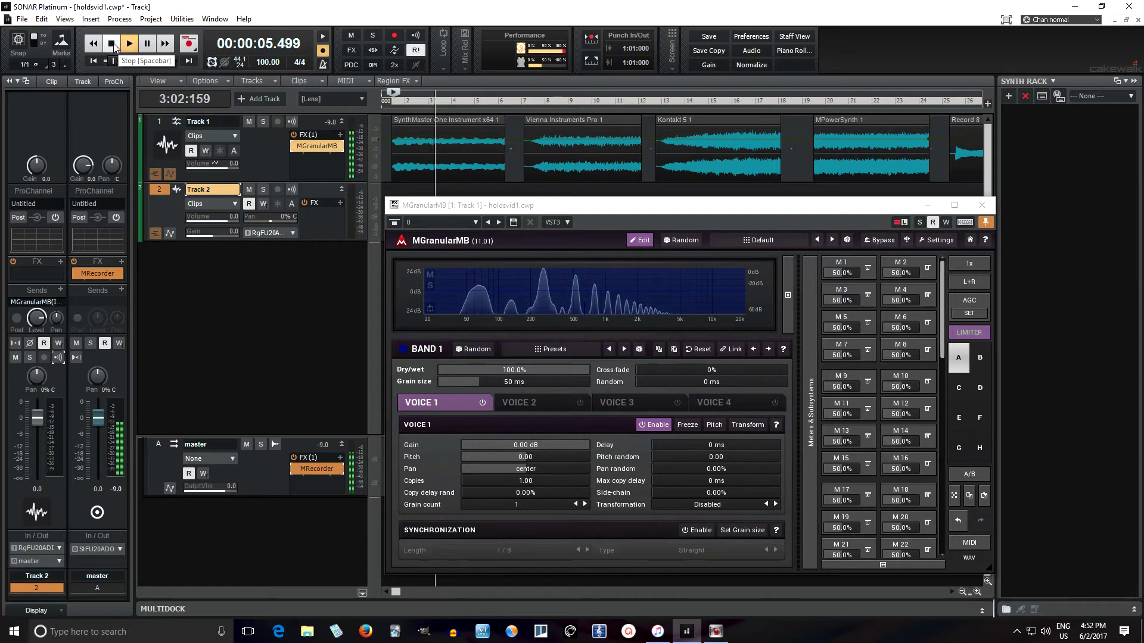
pyautogui.click(113, 45)
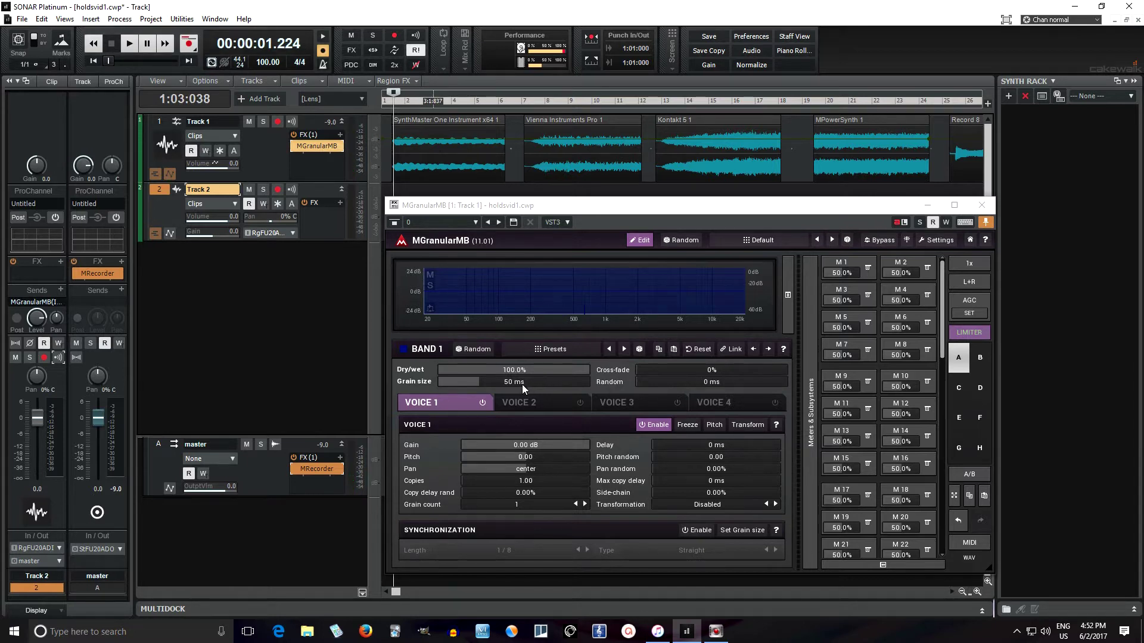
# - Set Band 1's grain size to 314 ms and its cross-fade to 100%
pyautogui.moveTo(513, 384); pyautogui.dragTo(514, 369)
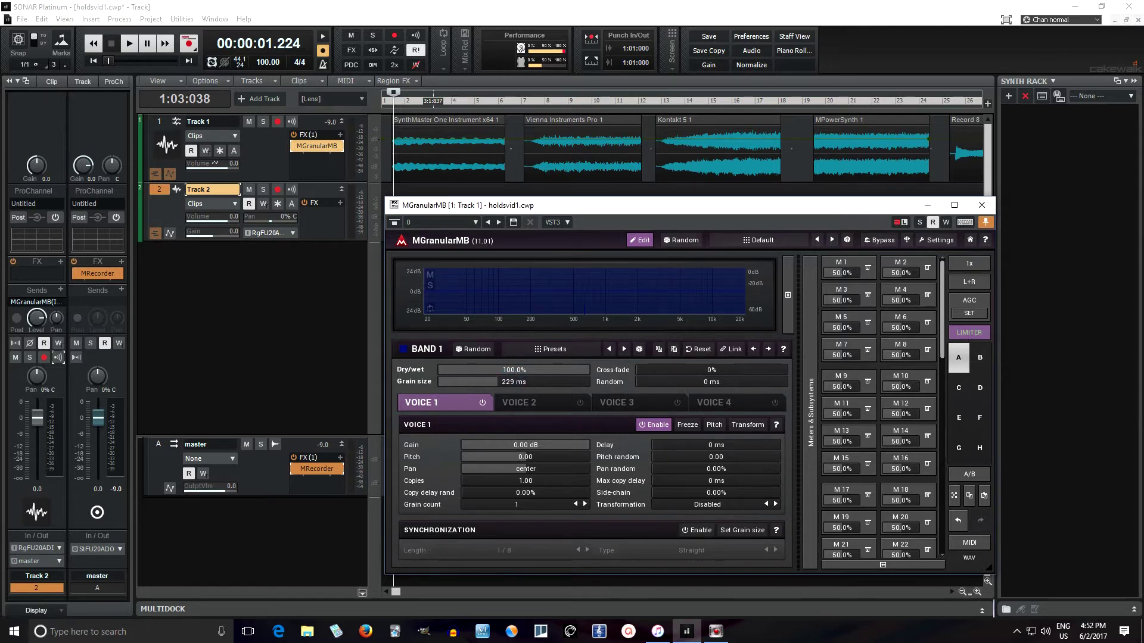
pyautogui.moveTo(512, 381); pyautogui.dragTo(512, 366)
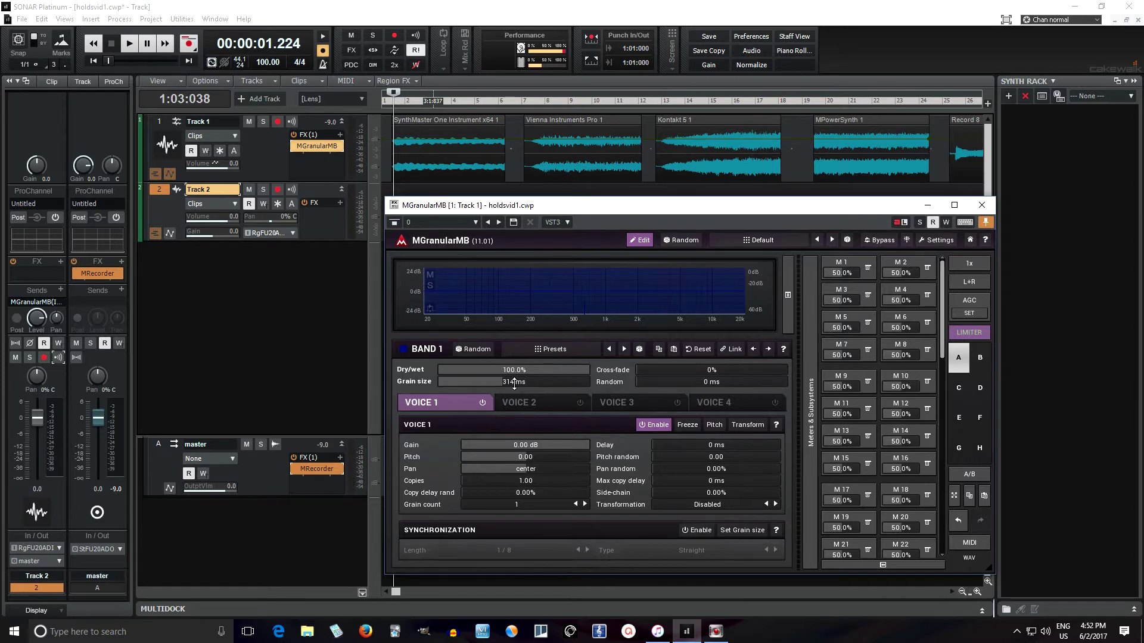
pyautogui.moveTo(673, 372); pyautogui.dragTo(674, 293)
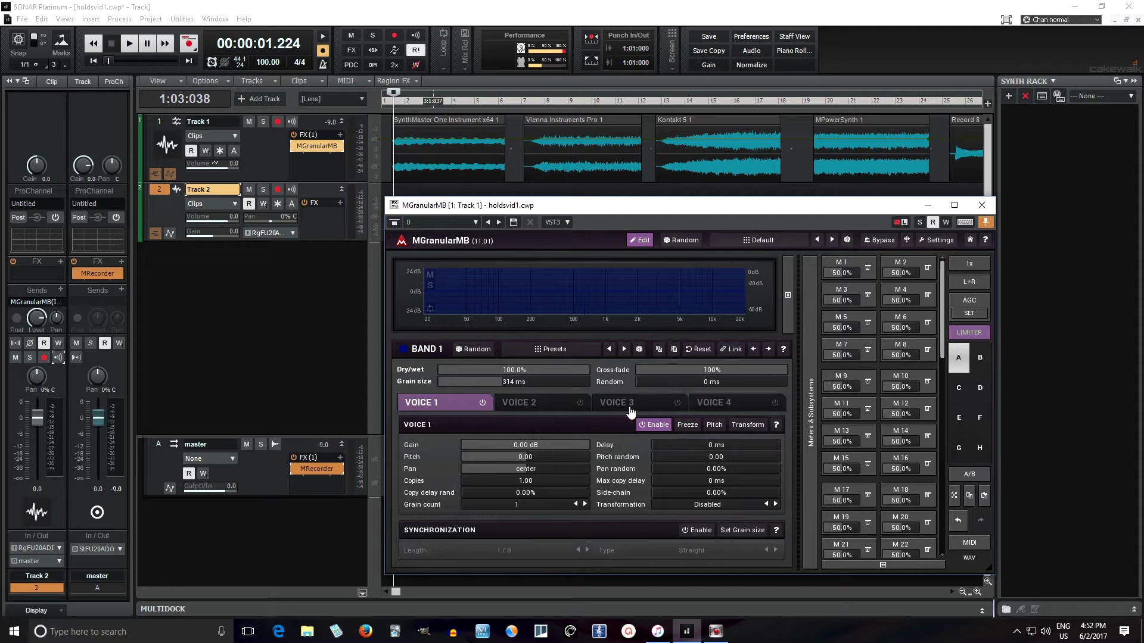
# - Set Voice 1's grain count to 3, max copy delay to 85 ms and copies to 10.16, with Band 1's dry/wet at 49.4%
pyautogui.click(584, 505)
pyautogui.click(585, 504)
pyautogui.moveTo(674, 481); pyautogui.dragTo(673, 455)
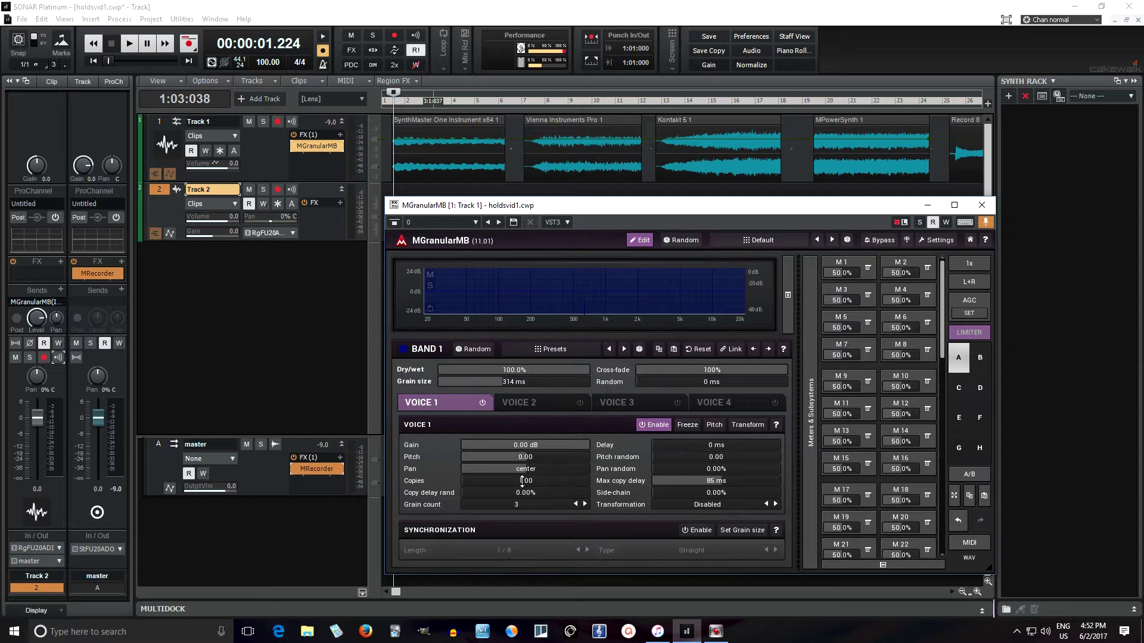
pyautogui.moveTo(522, 480); pyautogui.dragTo(510, 396)
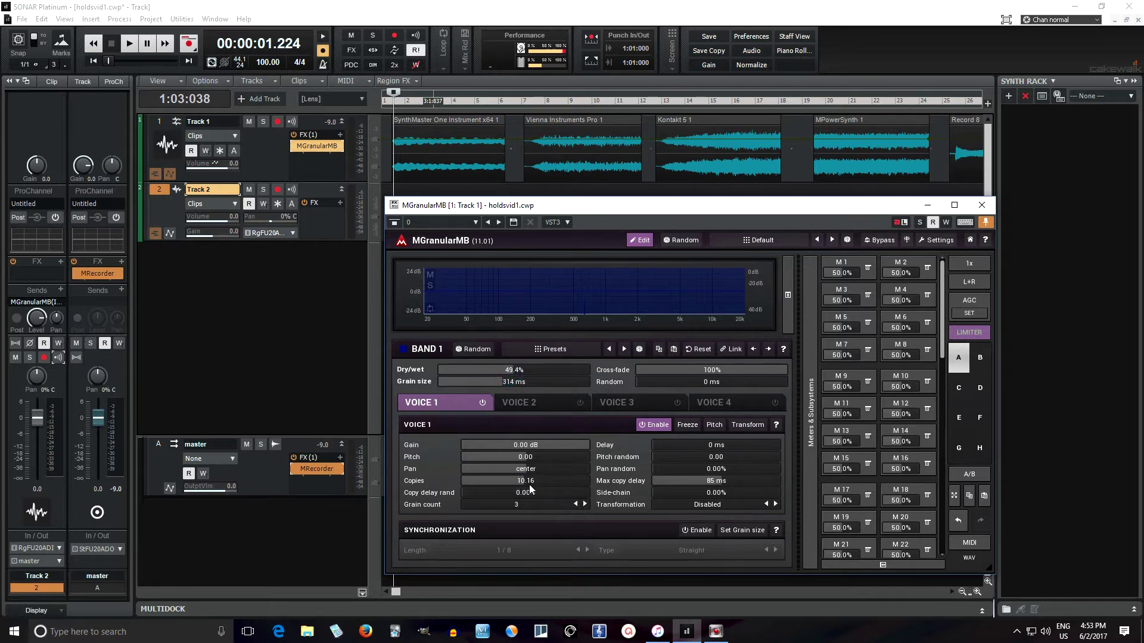
# - Play the first clip through the effect, show the meters and modulators section, and lower the output gain to -2.88 dB
pyautogui.click(129, 47)
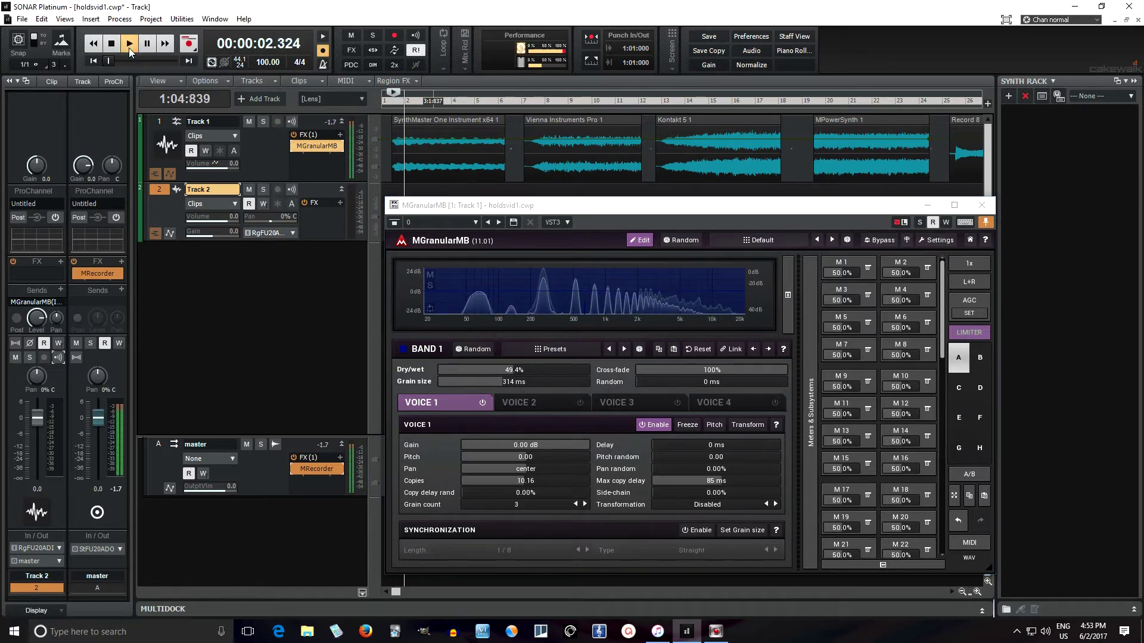
pyautogui.click(811, 378)
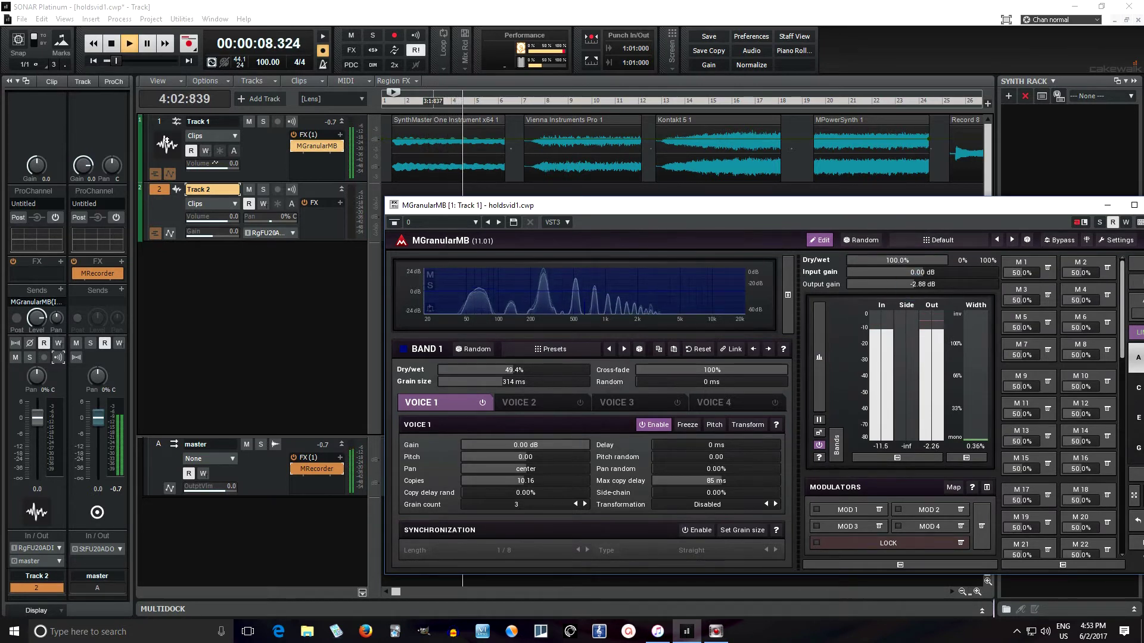
pyautogui.click(112, 45)
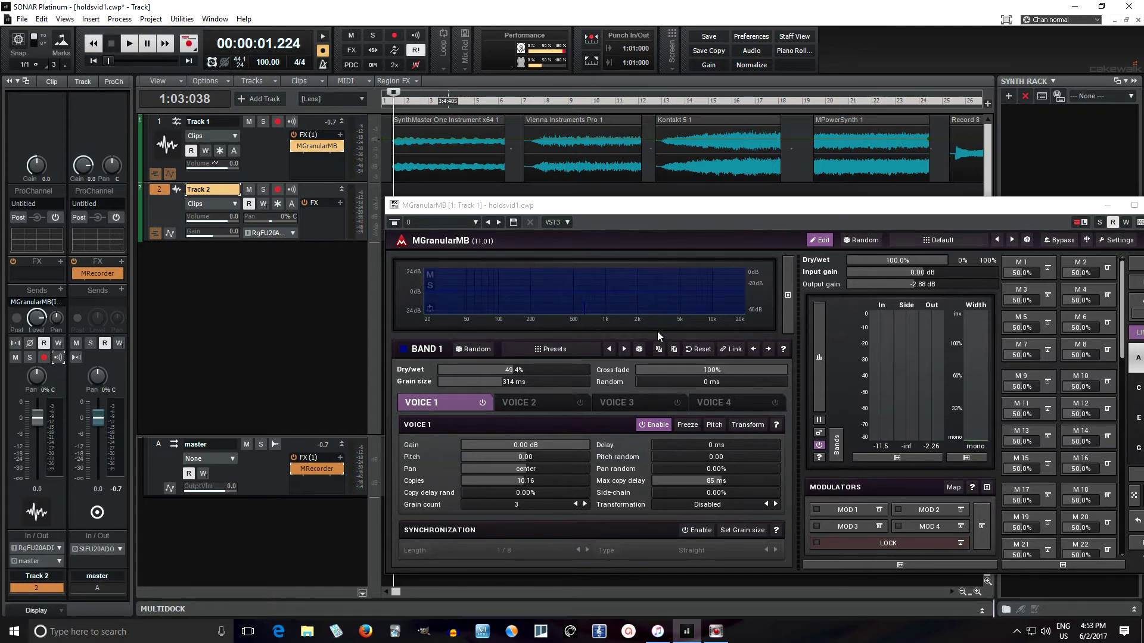
# - Set Voice 1's pan random to 100% and audition the clip while lowering the output gain to -4.99 dB
pyautogui.moveTo(671, 470); pyautogui.dragTo(780, 470)
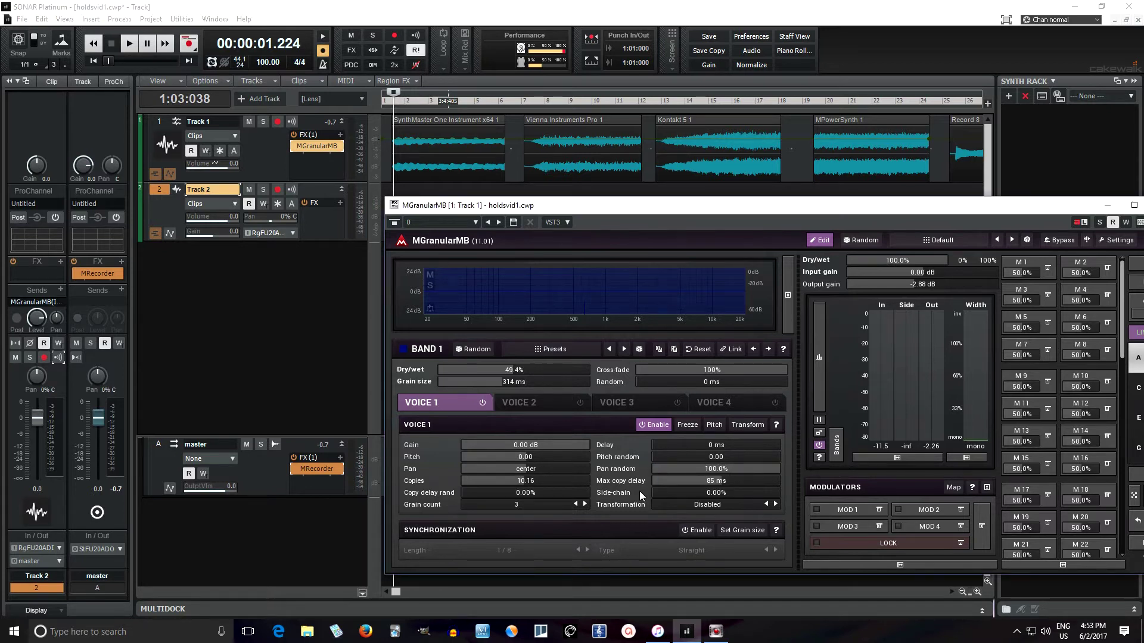
pyautogui.click(129, 47)
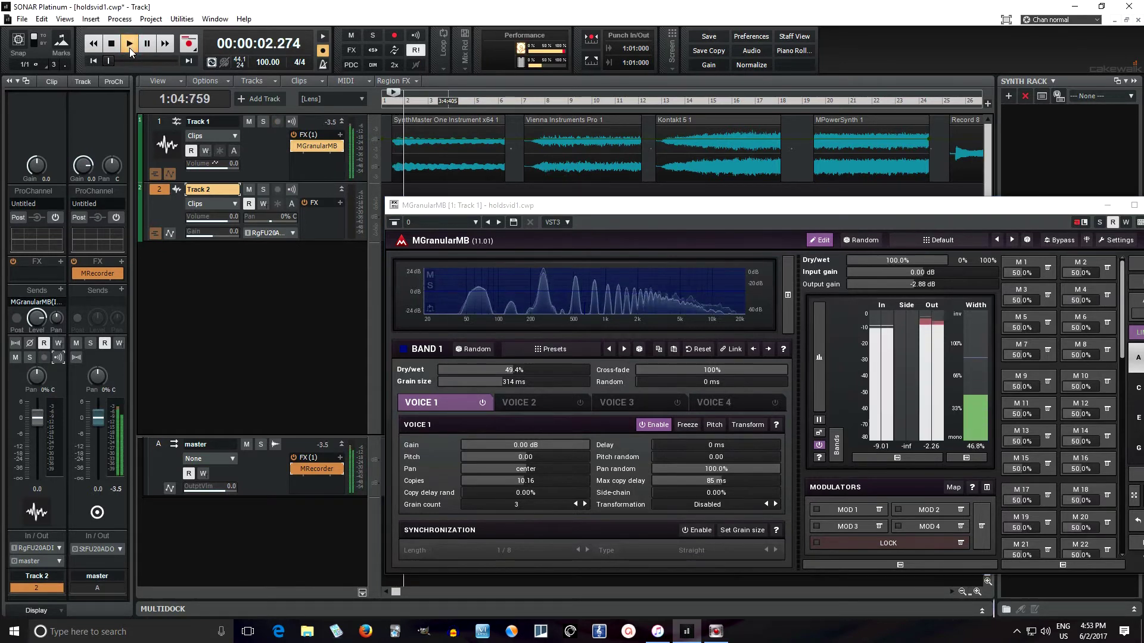
pyautogui.moveTo(917, 283); pyautogui.dragTo(918, 296)
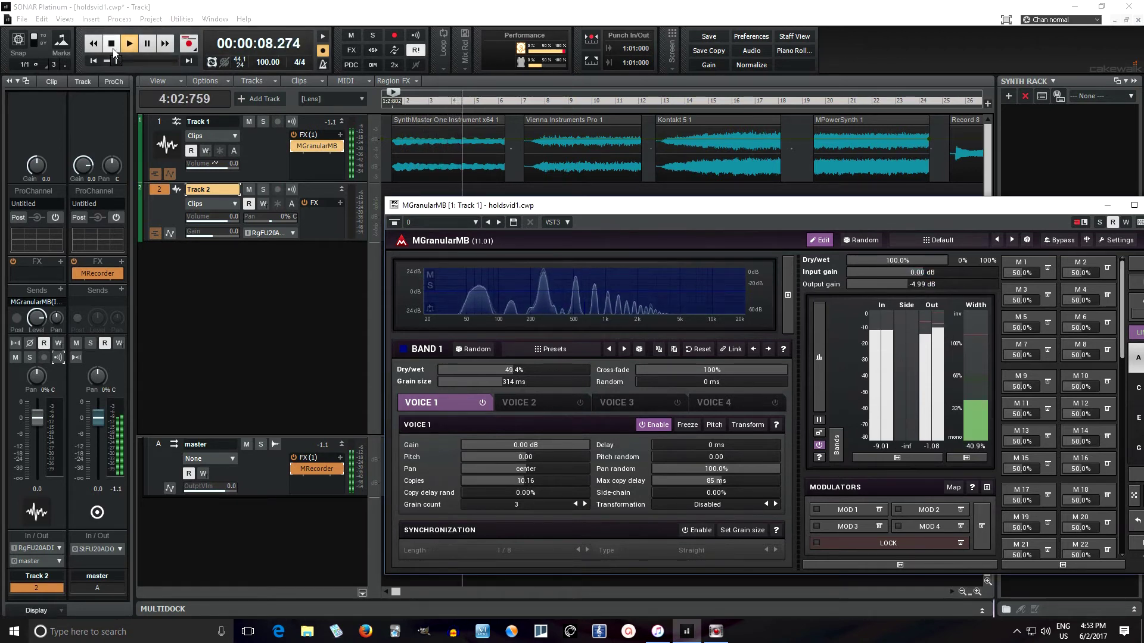
pyautogui.click(111, 47)
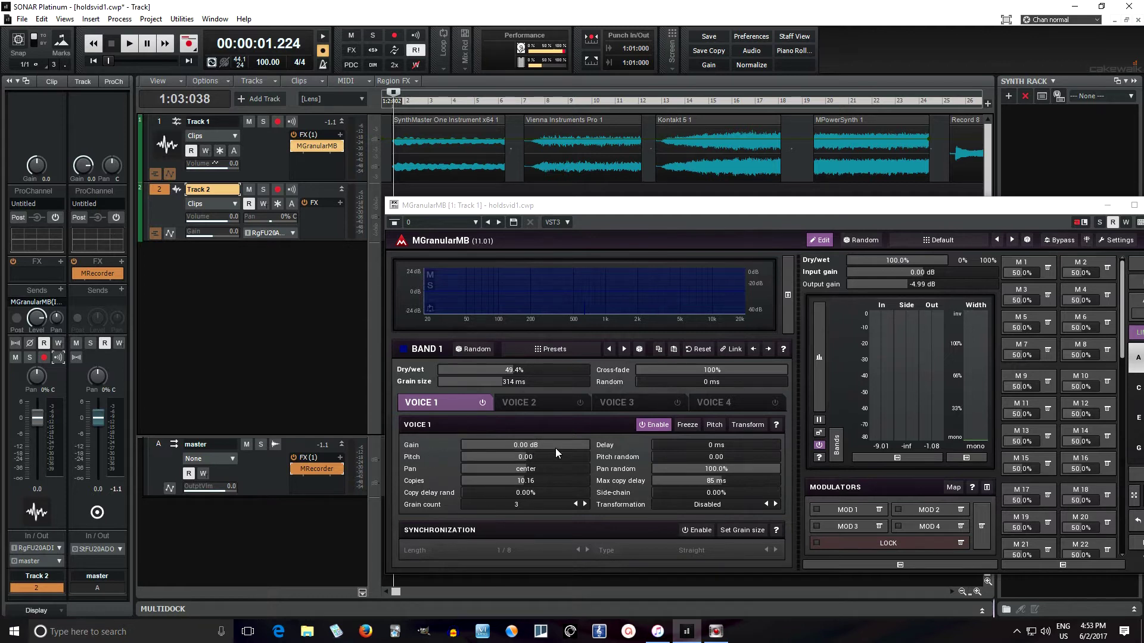
# - Set Band 1's Random value to 29 ms and play the first clip
pyautogui.moveTo(645, 383); pyautogui.dragTo(673, 384)
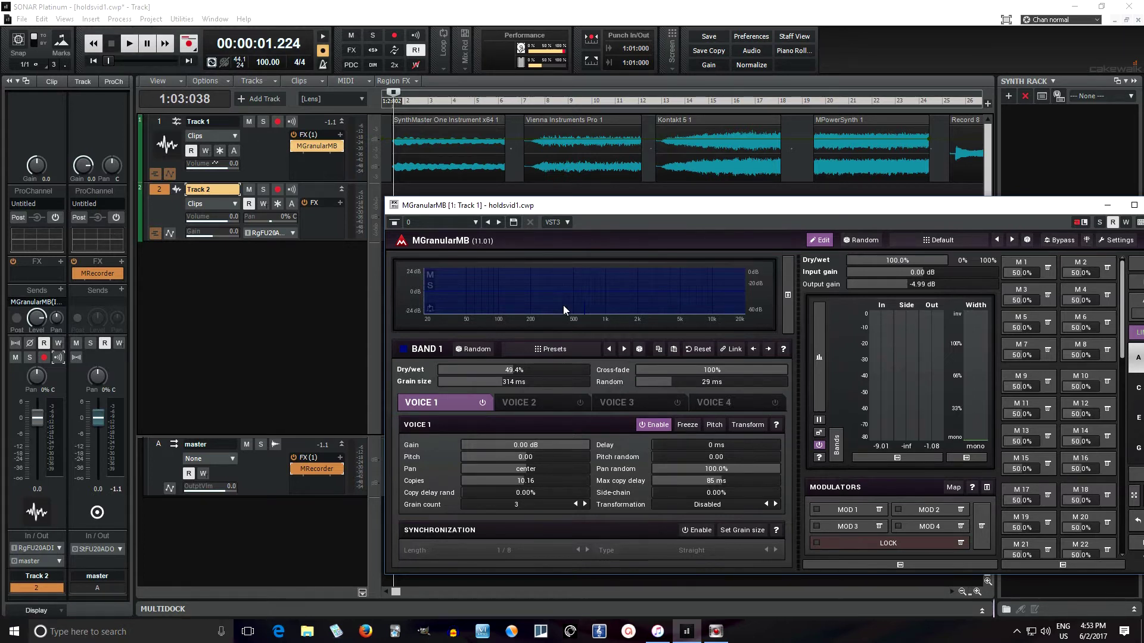
pyautogui.click(128, 44)
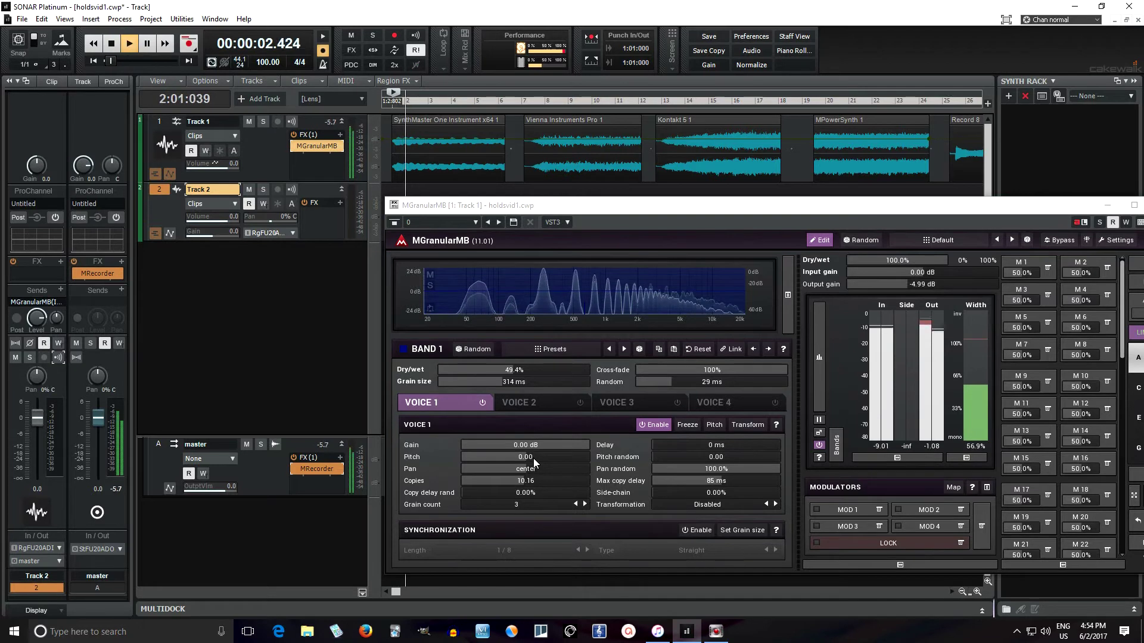
# - Raise Voice 1's pitch to +24.00 during playback, stop, and reset the pitch to its default
pyautogui.moveTo(534, 456); pyautogui.dragTo(278, 329)
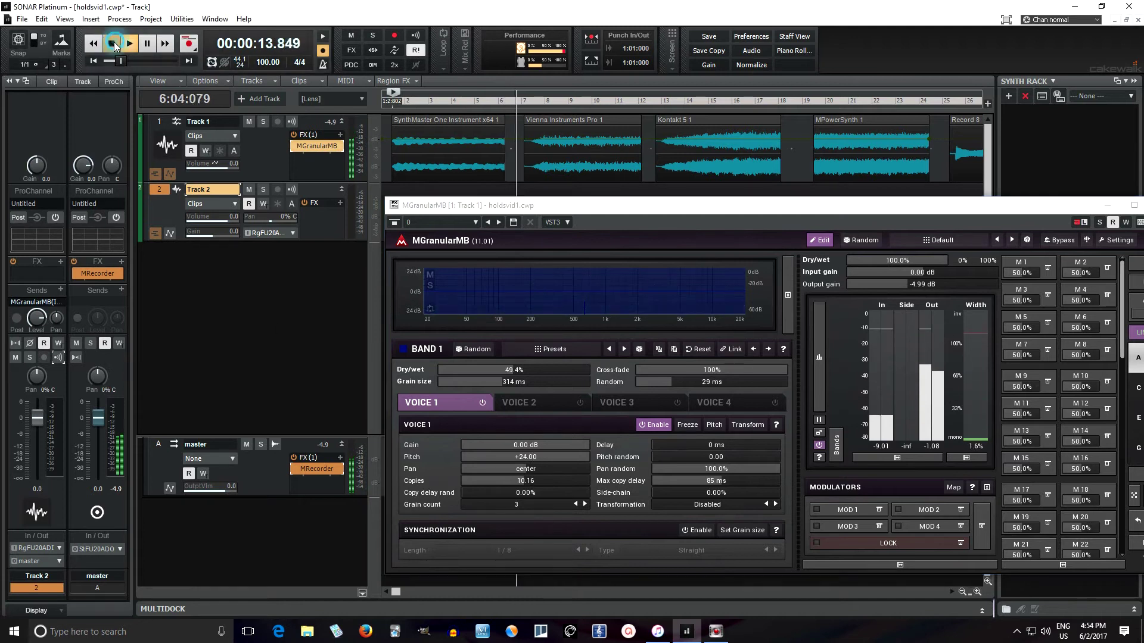
pyautogui.click(112, 44)
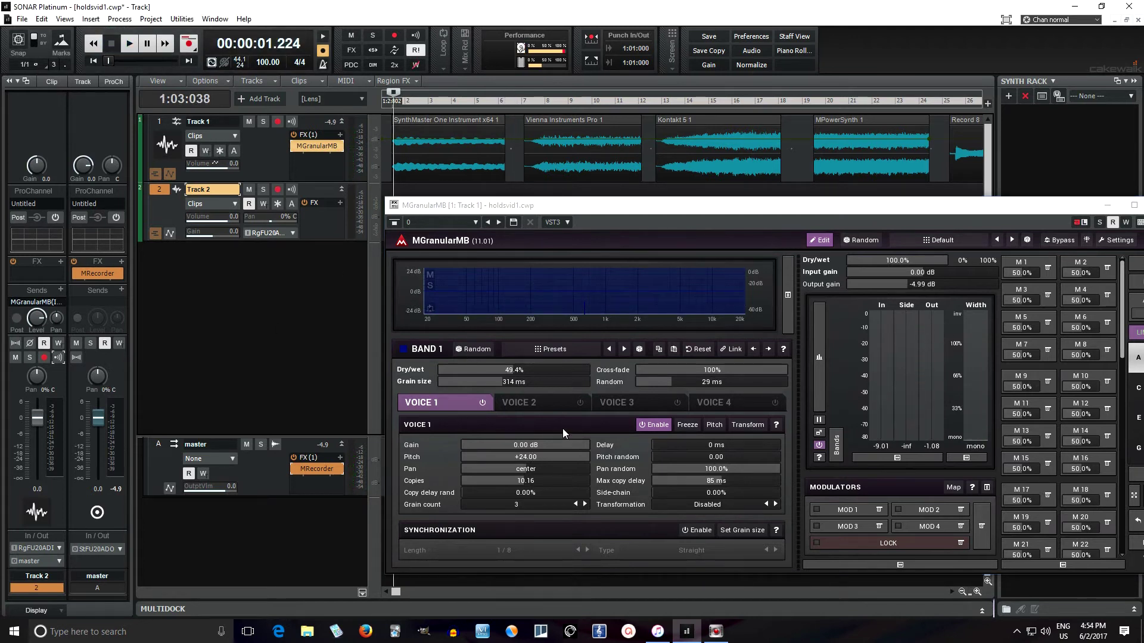
pyautogui.doubleClick(535, 456)
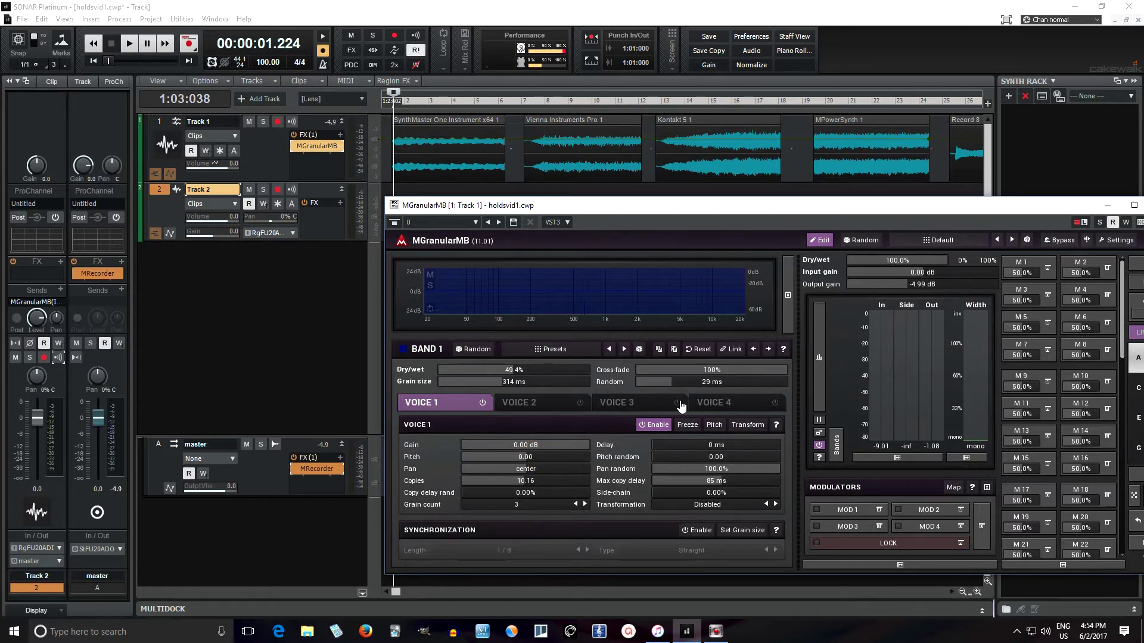
# - Load the "riser" preset in MGranularMB and switch the plug-in from the edit view to its simplified view
pyautogui.click(939, 244)
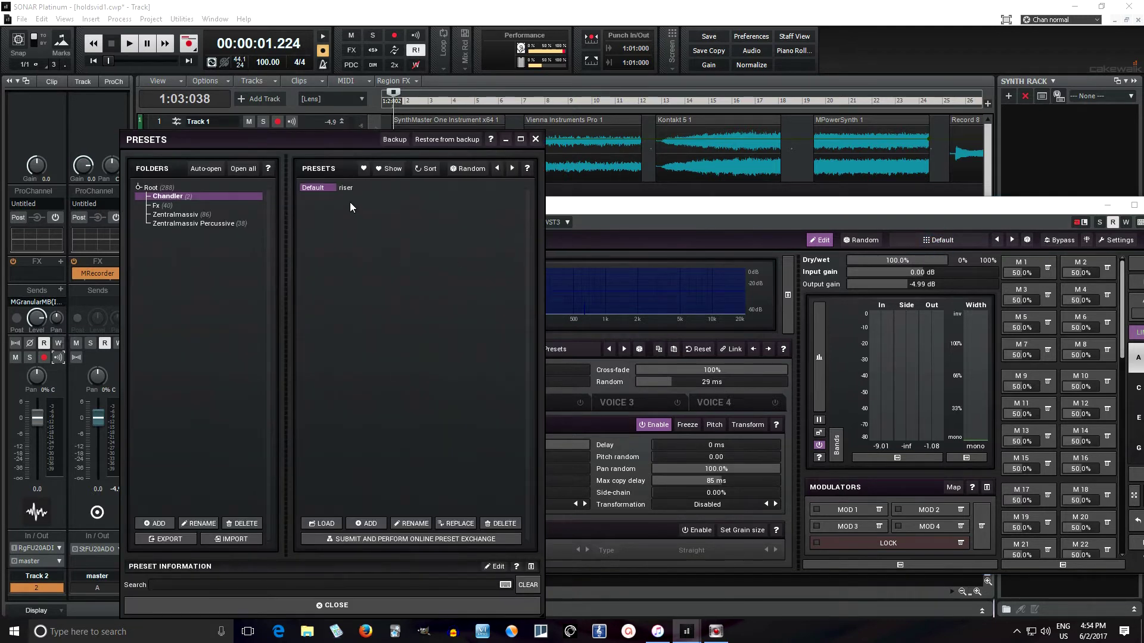
pyautogui.click(346, 187)
pyautogui.click(507, 606)
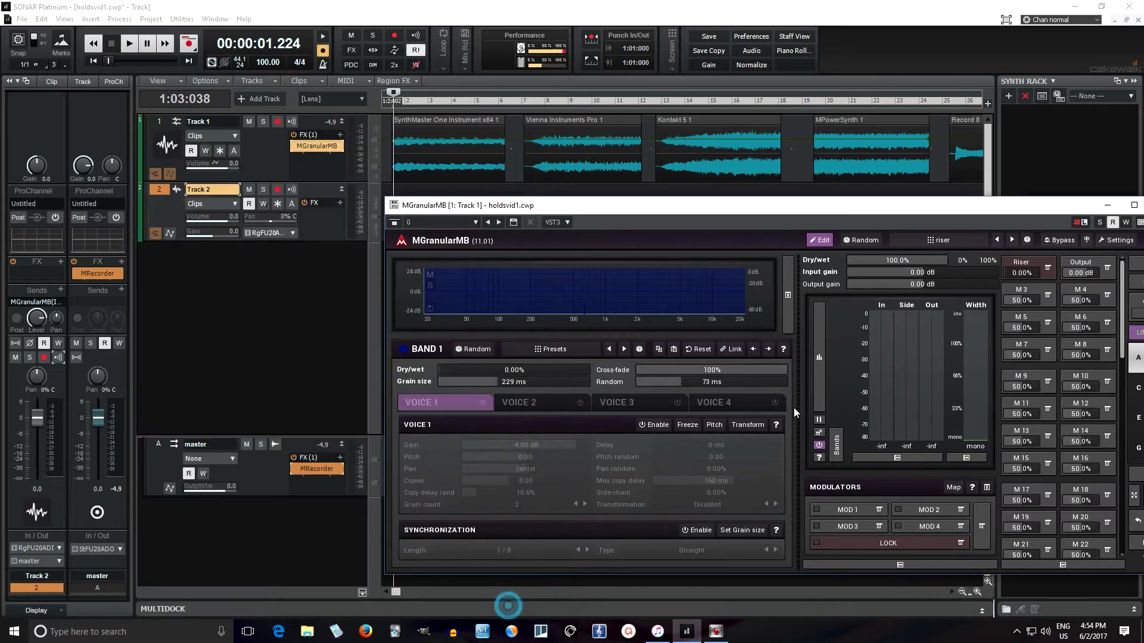
pyautogui.click(820, 240)
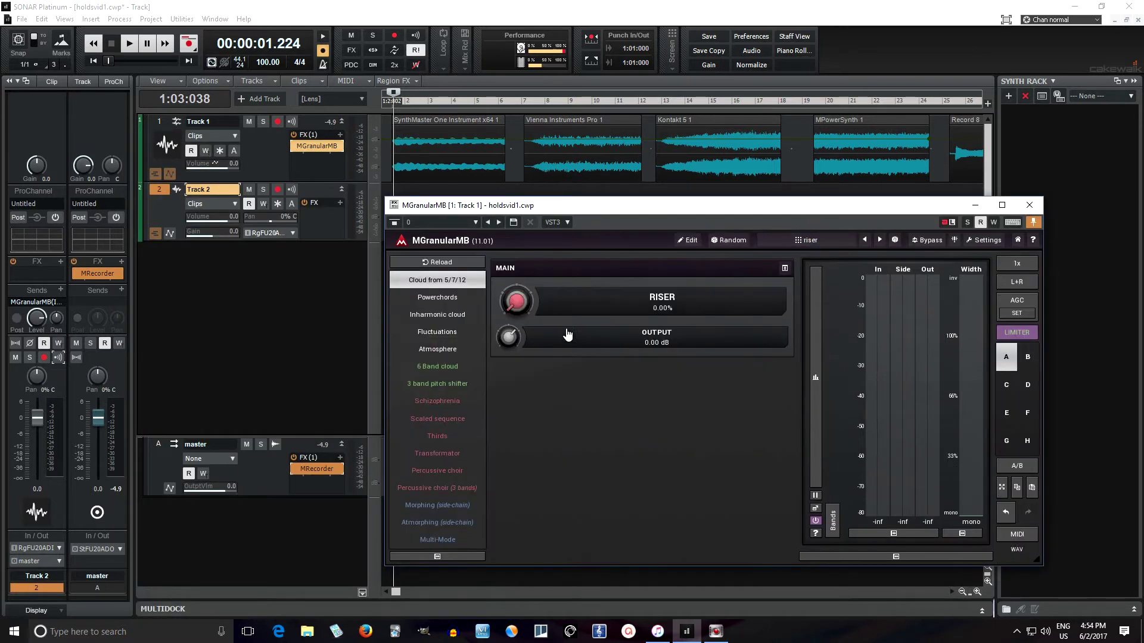
# - Set the output to -4.03 dB, audition the clip while raising the Riser control, and return Riser to 0%
pyautogui.moveTo(508, 337); pyautogui.dragTo(509, 352)
pyautogui.click(124, 52)
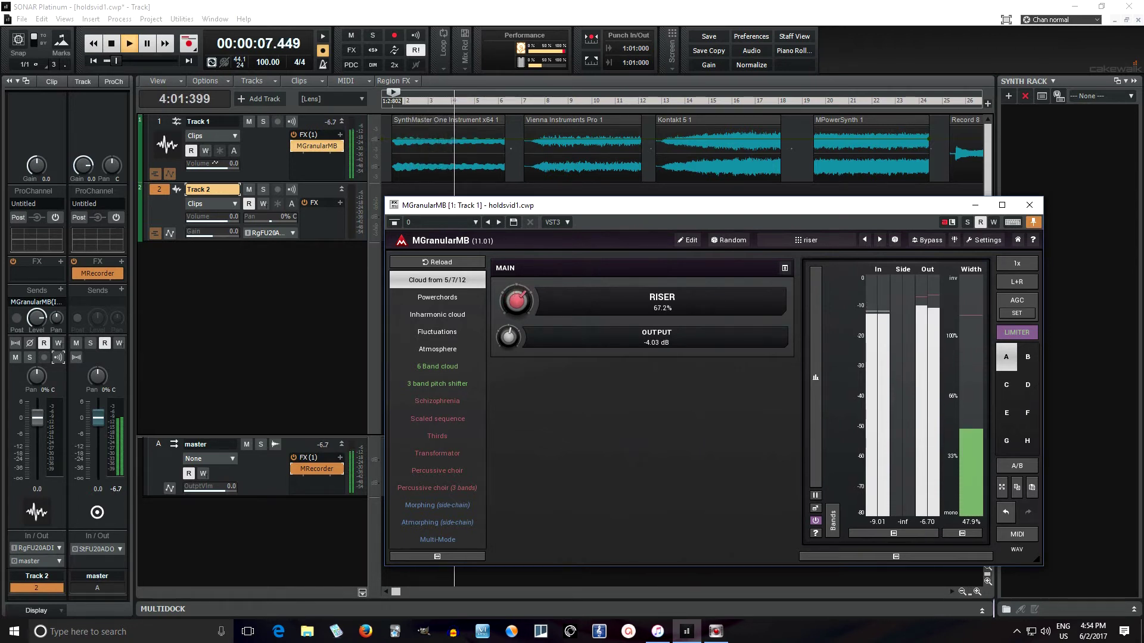
pyautogui.click(110, 43)
pyautogui.click(526, 306)
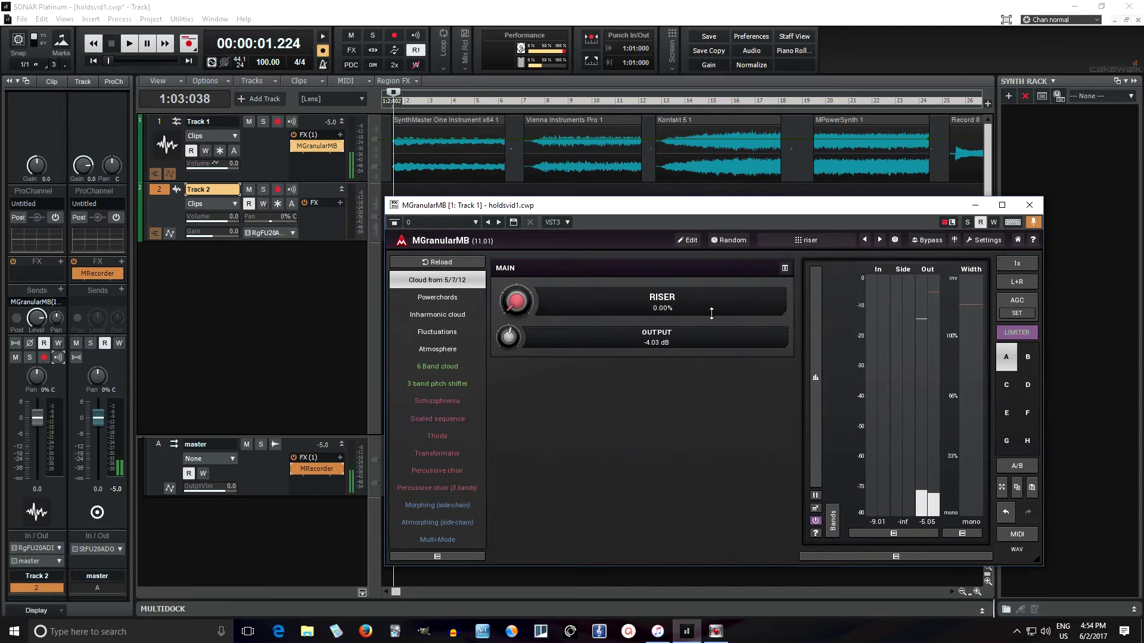
# - Return to the edit view and sweep the Riser multiparameter up to 51.2% and back to 0%
pyautogui.click(688, 240)
pyautogui.moveTo(728, 206)
pyautogui.mouseDown()
pyautogui.moveTo(697, 201)
pyautogui.moveTo(713, 210)
pyautogui.mouseUp()
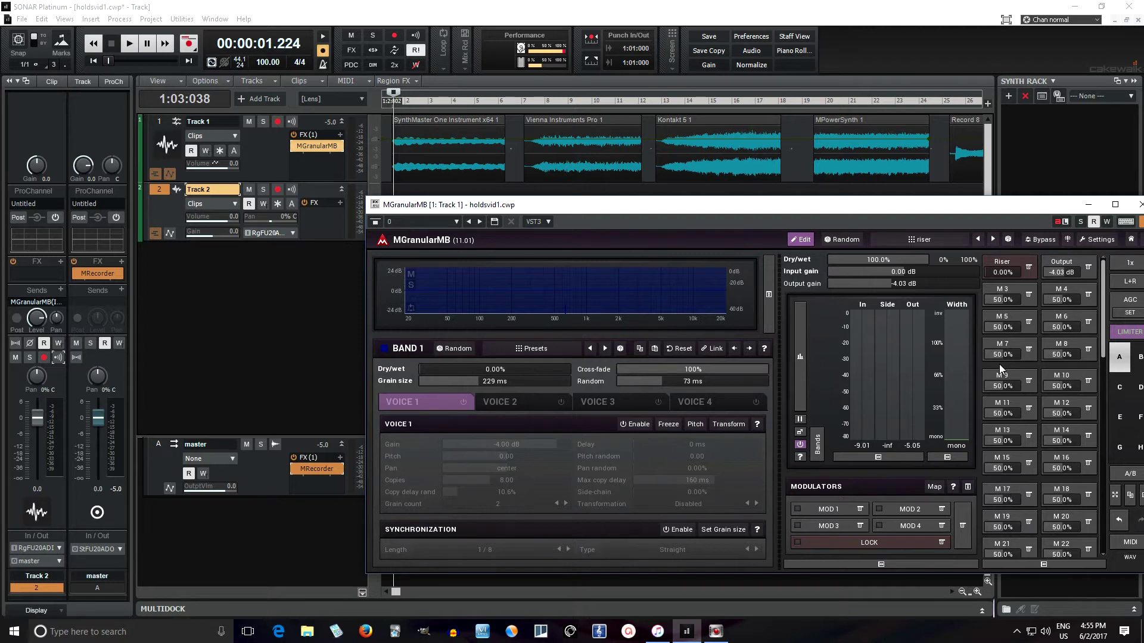
pyautogui.moveTo(1003, 273); pyautogui.dragTo(1040, 272)
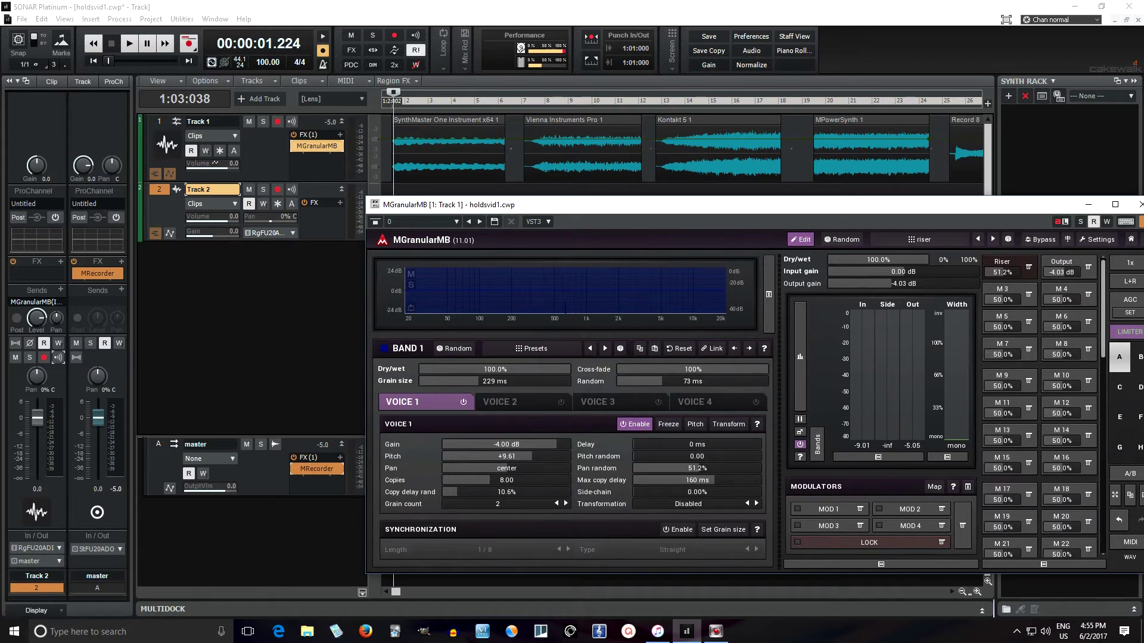
pyautogui.moveTo(1040, 272); pyautogui.dragTo(1012, 272)
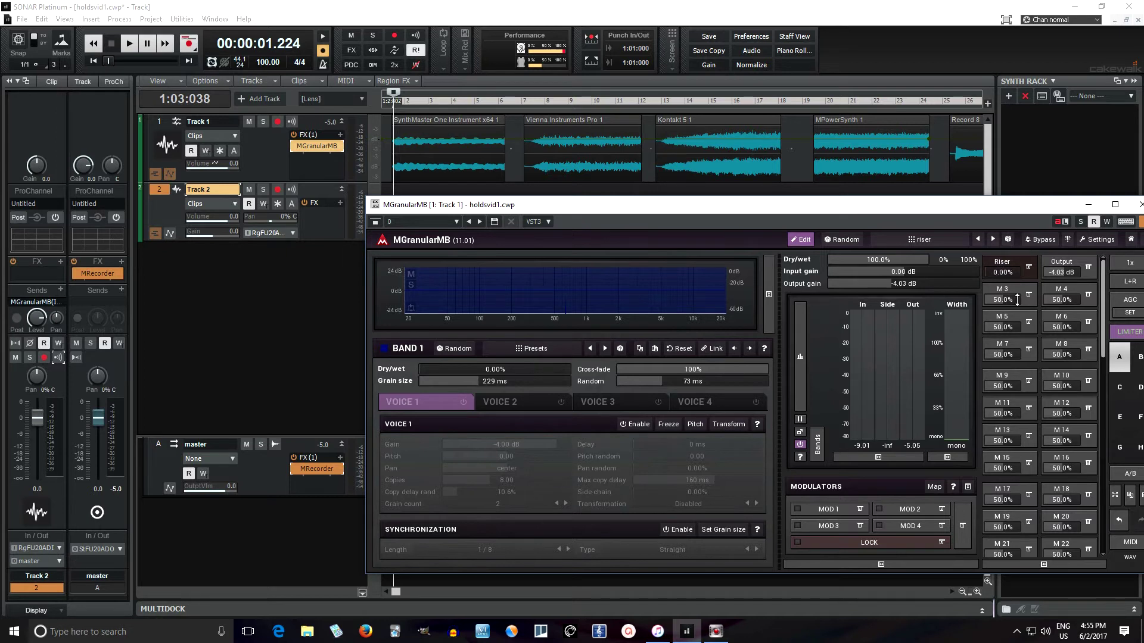
# - Open the Riser multiparameter's settings and examine the value ranges of its assigned dry/wet, Voice 1 and pitch parameters
pyautogui.click(1006, 268)
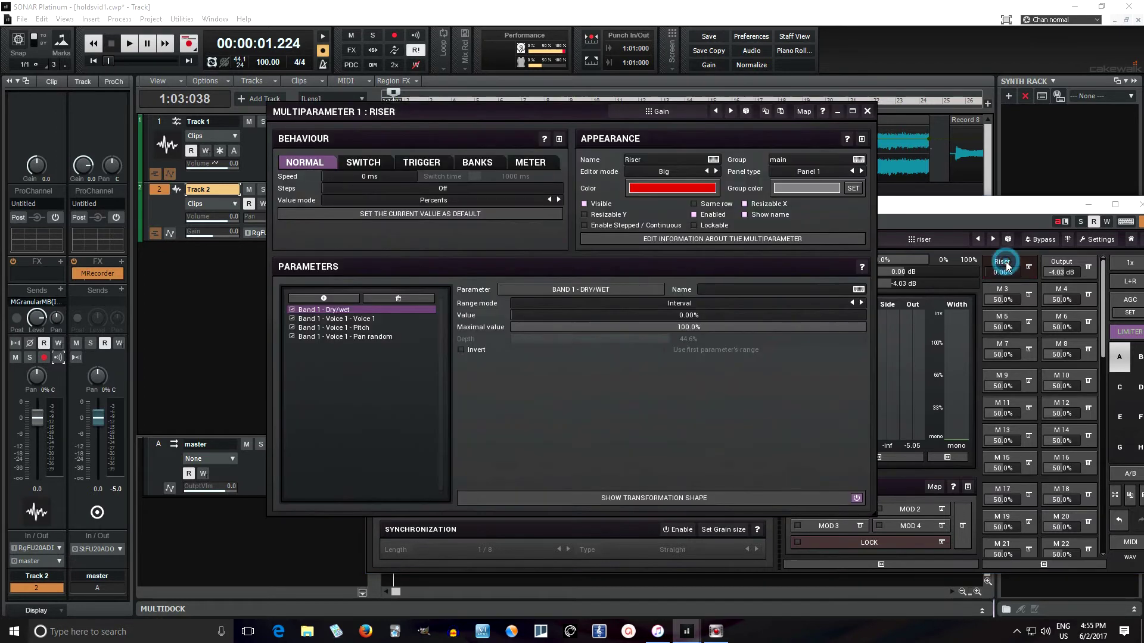
pyautogui.moveTo(478, 113); pyautogui.dragTo(783, 222)
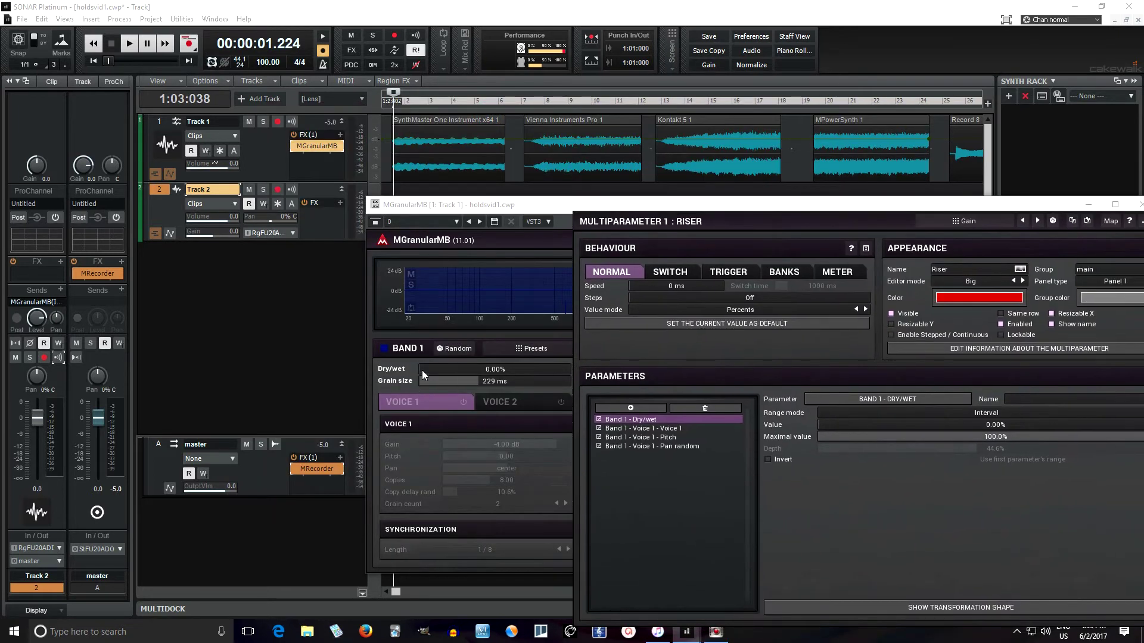
pyautogui.moveTo(714, 221); pyautogui.dragTo(553, 167)
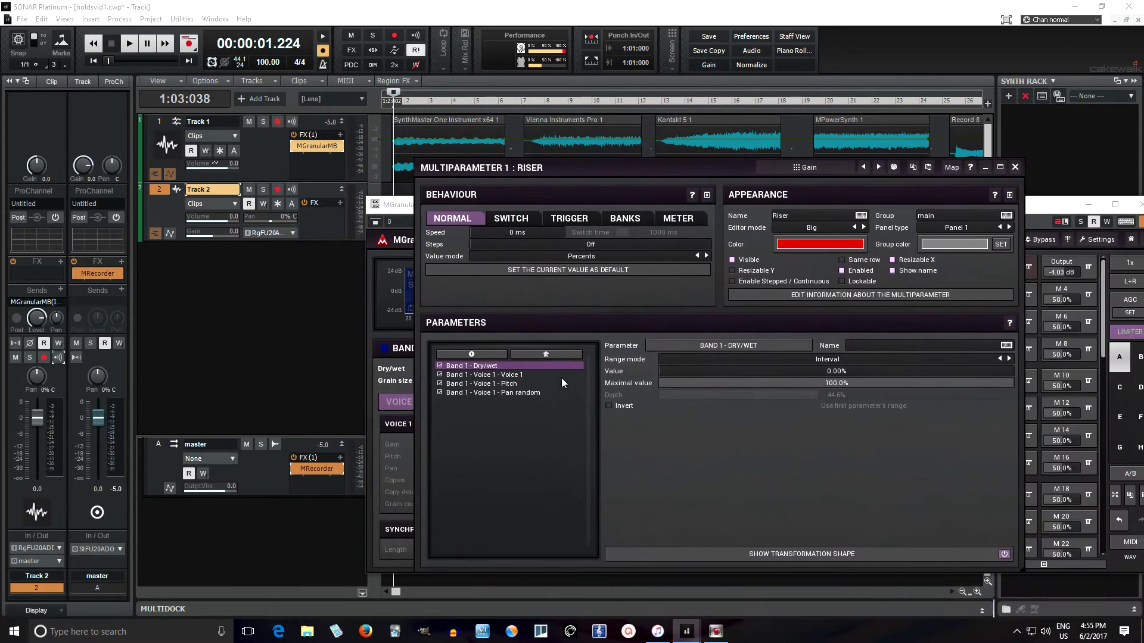
pyautogui.click(525, 375)
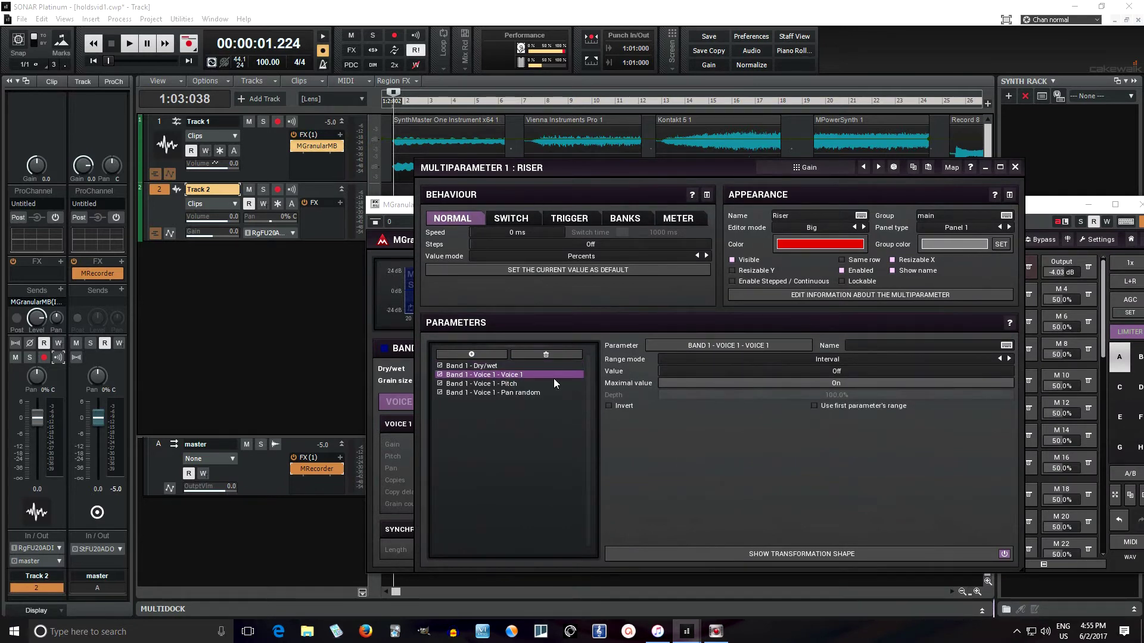
pyautogui.click(537, 384)
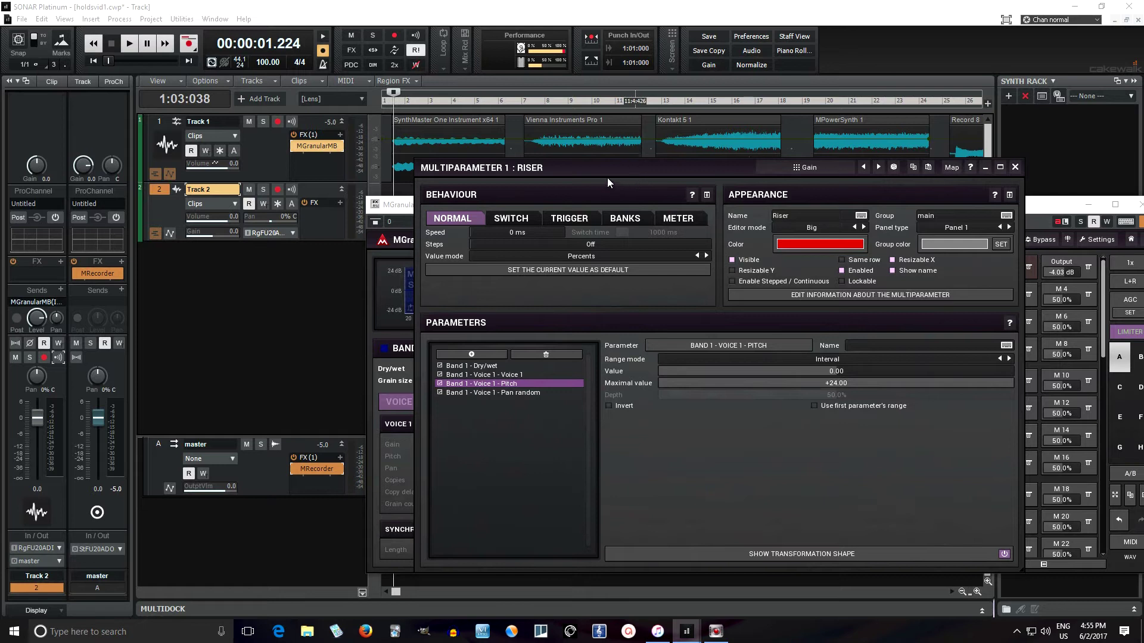
# - Review the ranges of the Riser multiparameter's pan random, pitch, Voice 1 and dry/wet assignments and close its settings
pyautogui.moveTo(605, 173); pyautogui.dragTo(438, 177)
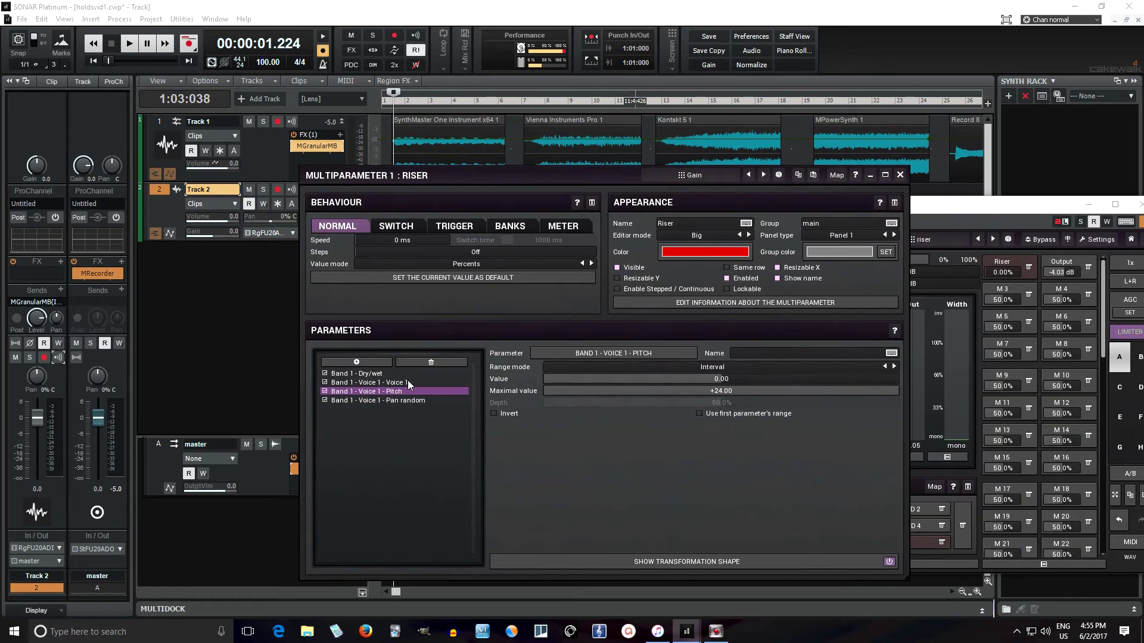
pyautogui.click(408, 401)
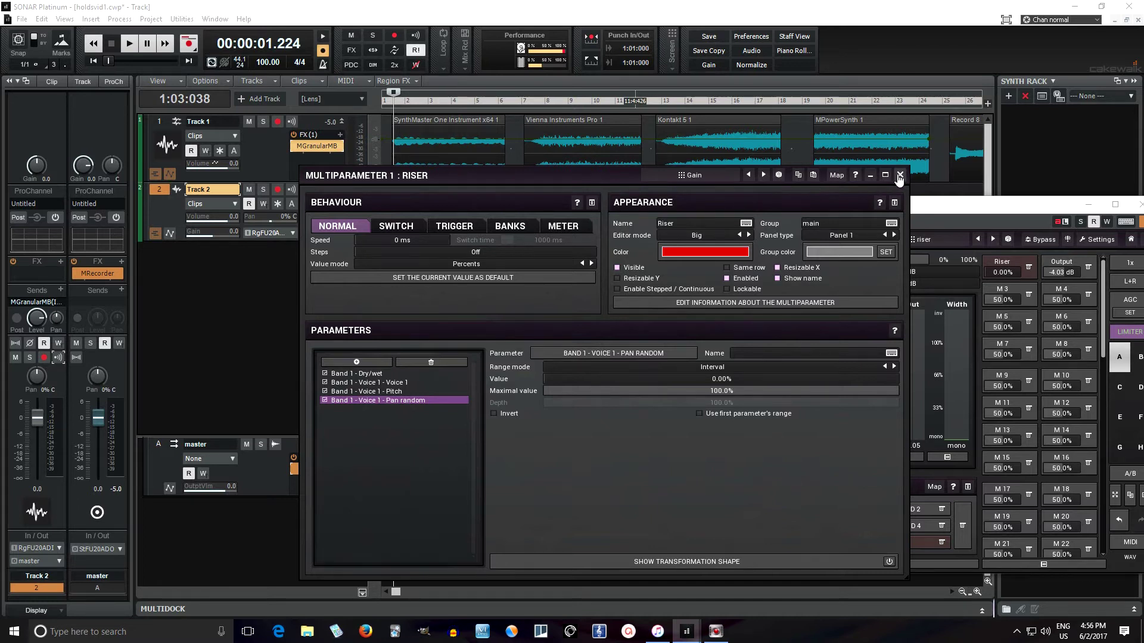
pyautogui.click(394, 391)
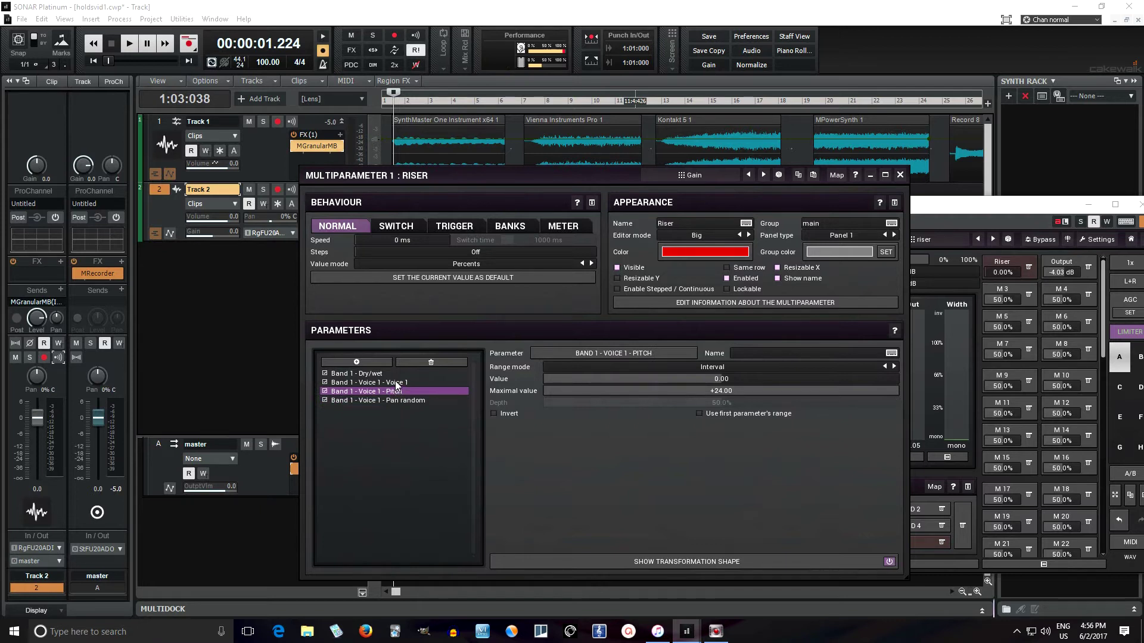
pyautogui.click(395, 382)
pyautogui.click(383, 373)
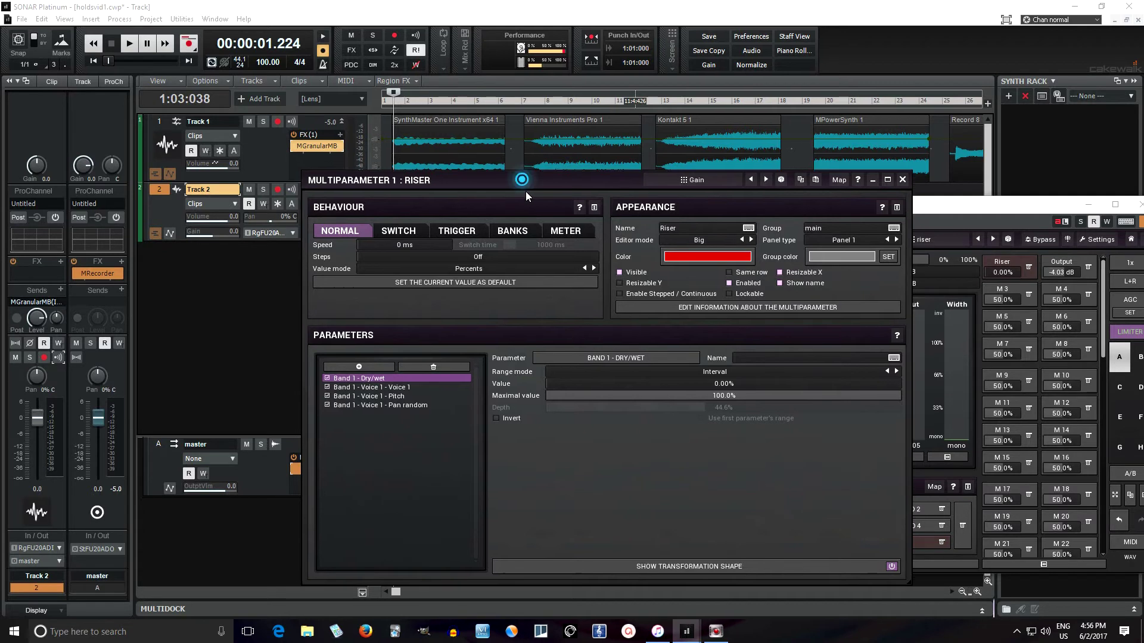
pyautogui.moveTo(524, 178); pyautogui.dragTo(543, 494)
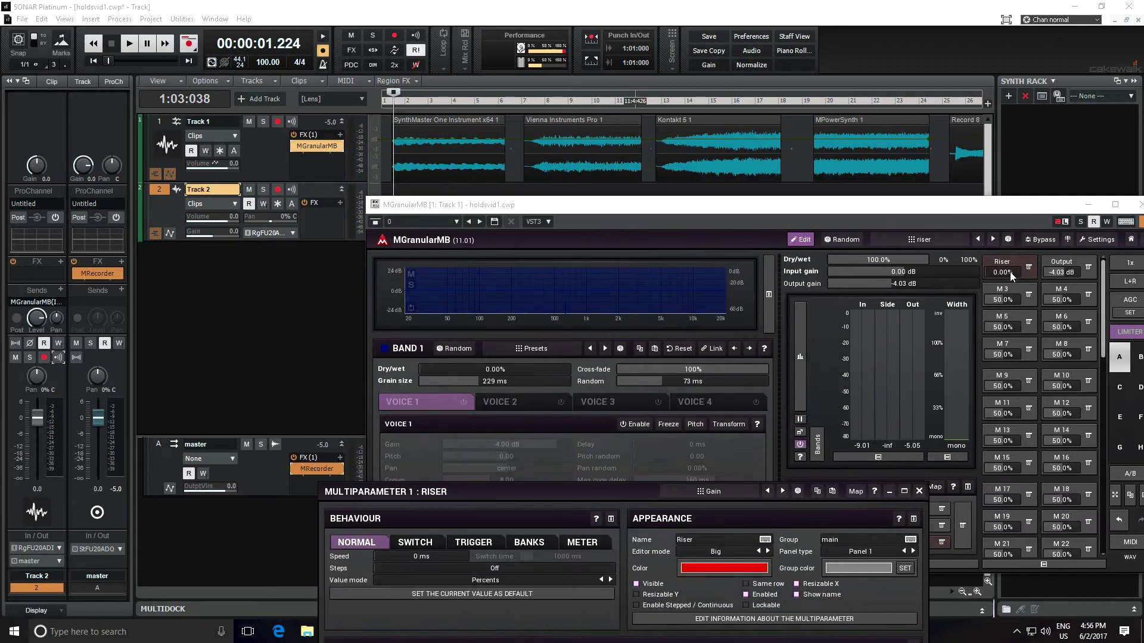
pyautogui.click(920, 492)
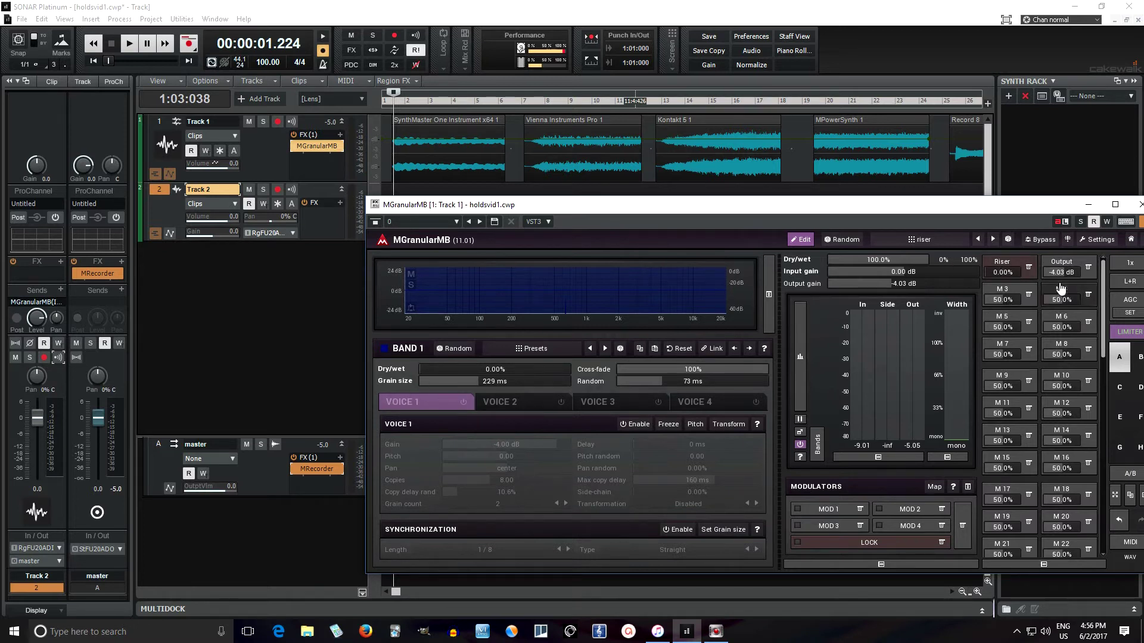
# - Raise Riser to 44.0%, reopen its settings and inspect the transformation shape of the Band 1 dry/wet assignment
pyautogui.moveTo(1002, 272); pyautogui.dragTo(1002, 246)
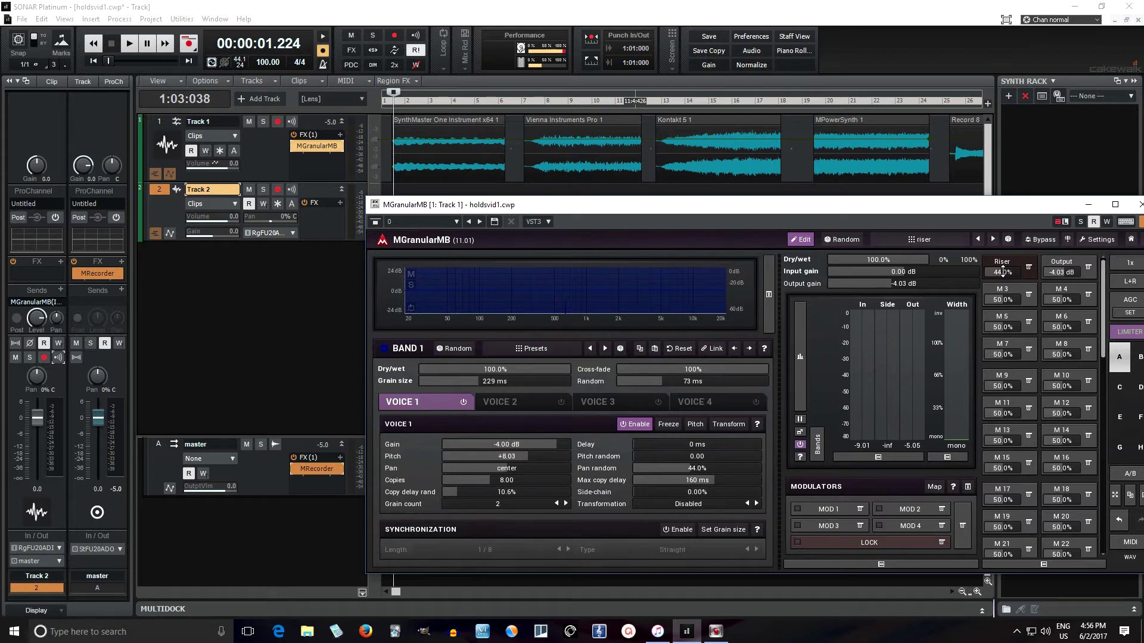
pyautogui.click(1028, 266)
pyautogui.moveTo(461, 499); pyautogui.dragTo(473, 53)
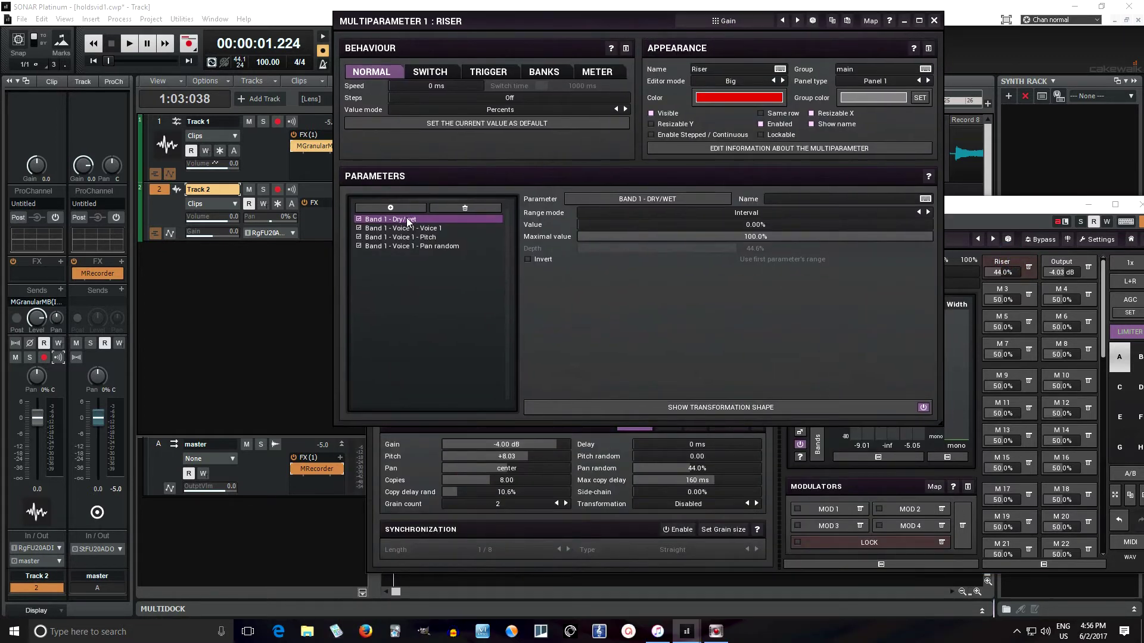
pyautogui.click(720, 410)
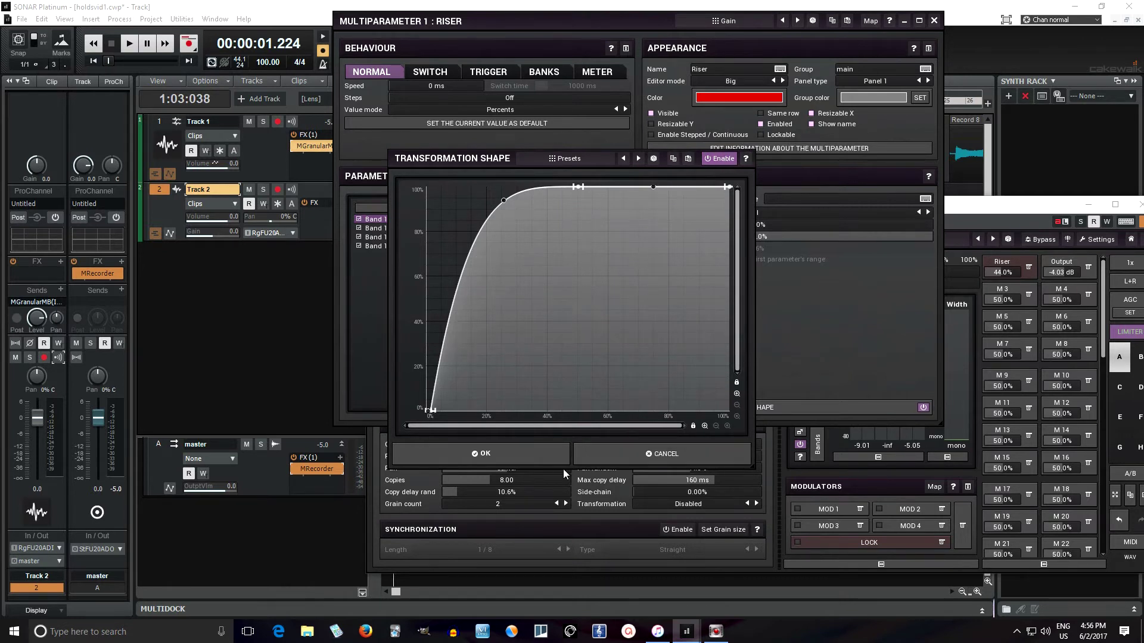
pyautogui.click(484, 454)
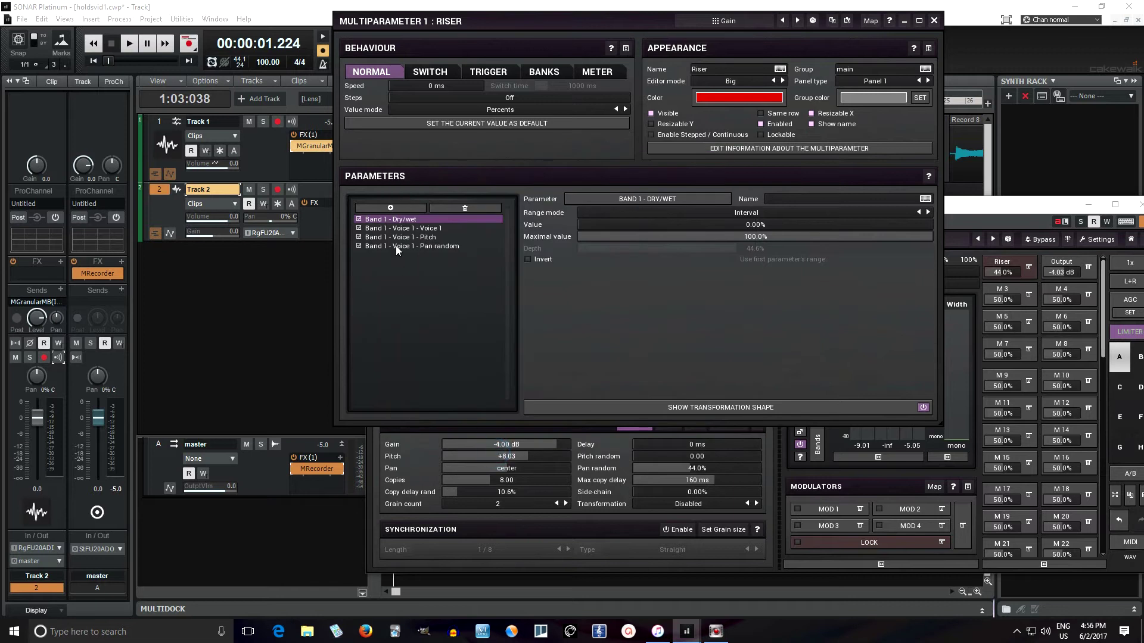
# - Turn off the transformation shape of the Voice 1 assignment and test Riser up to 61.2%
pyautogui.click(420, 227)
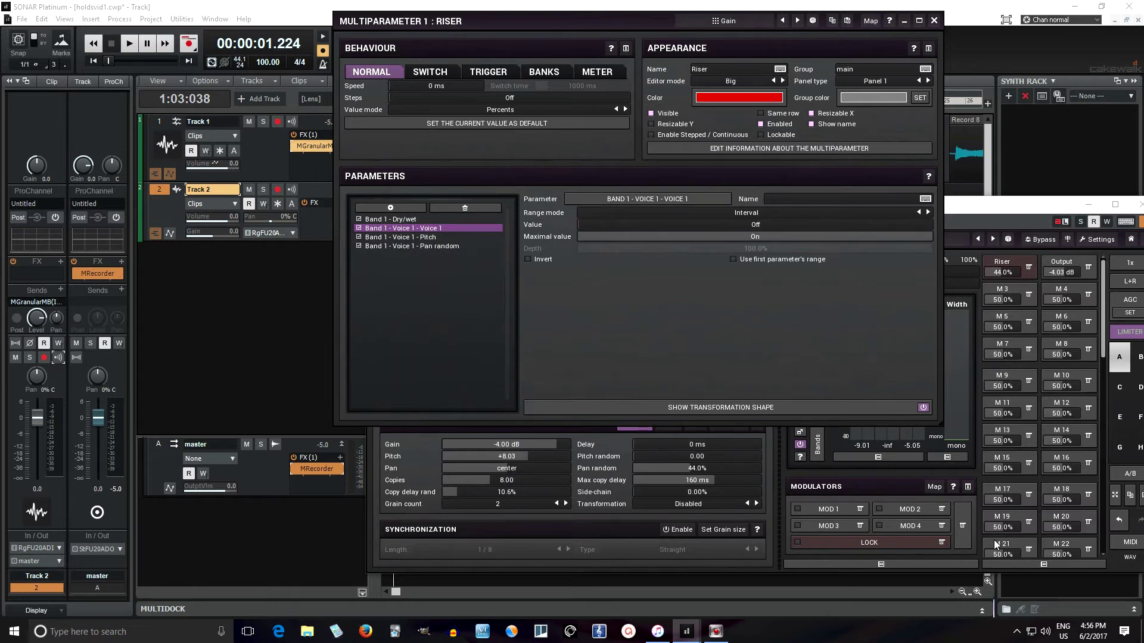
pyautogui.click(924, 407)
pyautogui.moveTo(629, 20); pyautogui.dragTo(586, 484)
pyautogui.moveTo(1018, 276); pyautogui.dragTo(1017, 250)
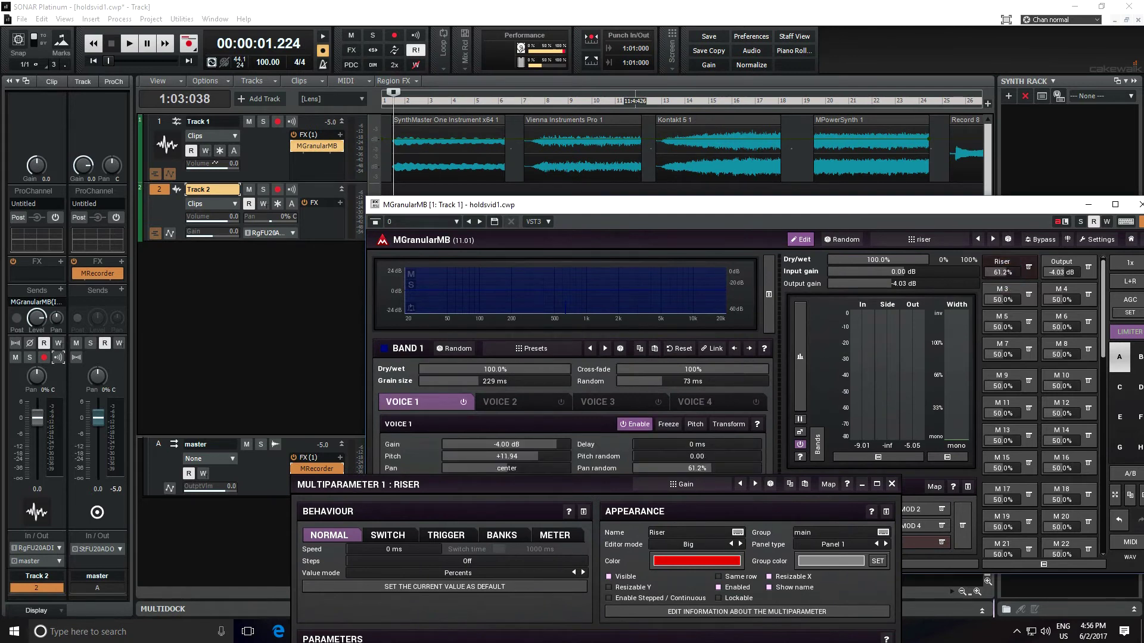
pyautogui.moveTo(606, 484); pyautogui.dragTo(617, 153)
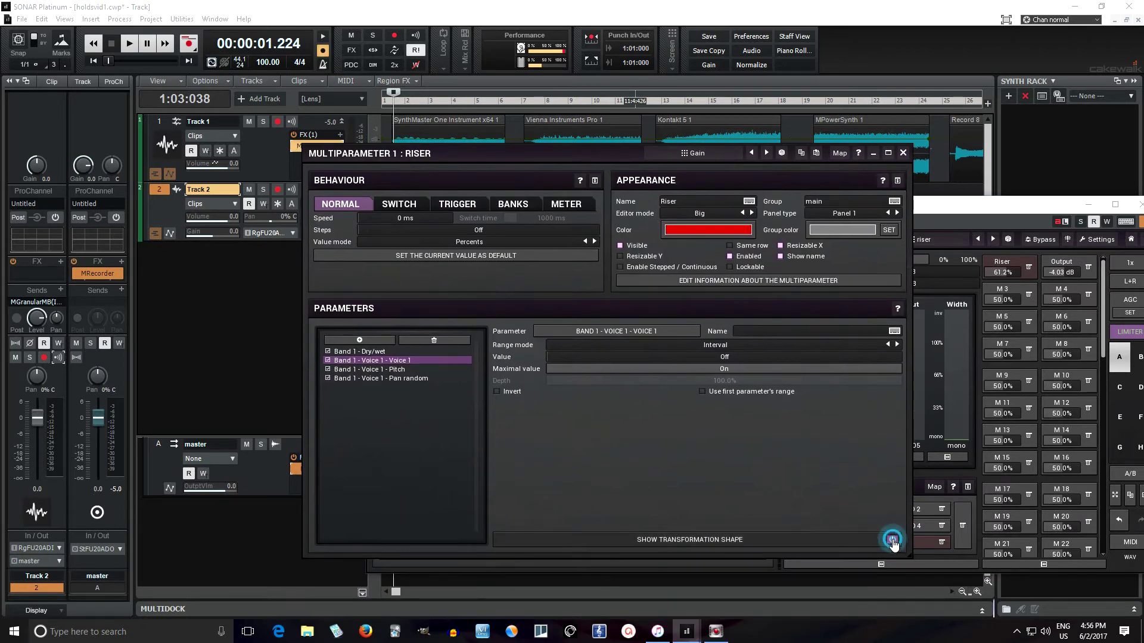
# - Redraw the Voice 1 transformation curve by removing its inner point and placing a new one at 0% input and 100% output
pyautogui.click(757, 539)
pyautogui.moveTo(429, 186); pyautogui.dragTo(462, 186)
pyautogui.doubleClick(462, 185)
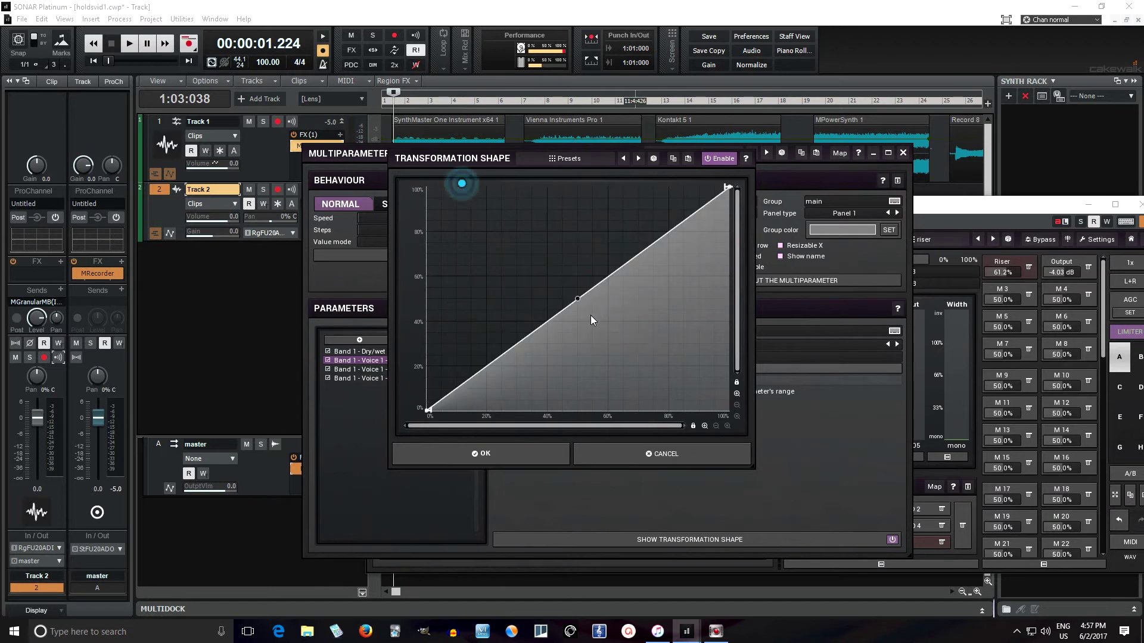
pyautogui.doubleClick(569, 303)
pyautogui.moveTo(569, 303); pyautogui.dragTo(429, 181)
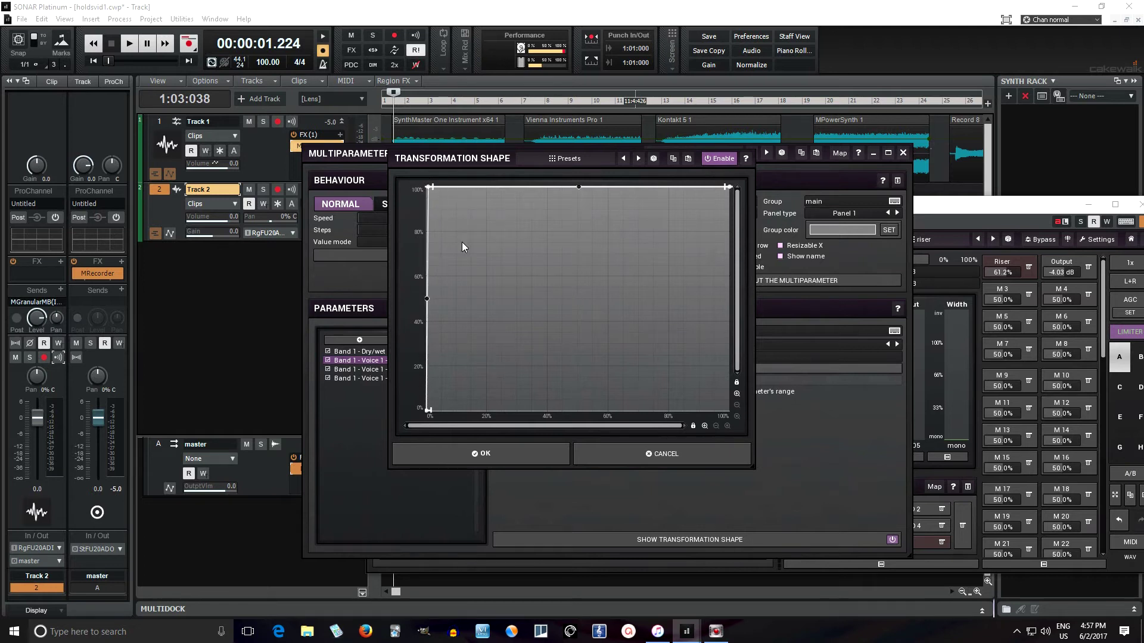
pyautogui.click(519, 454)
pyautogui.click(1001, 268)
pyautogui.click(903, 153)
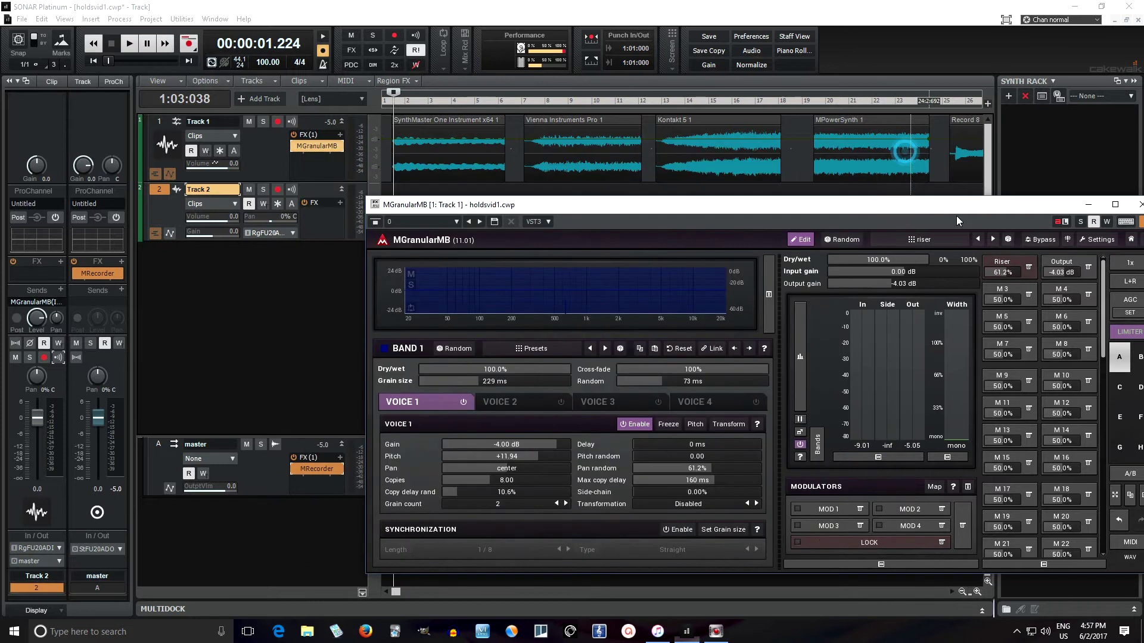
# - Sweep Riser from just above 0% to 36.8% to test how Voice 1 switches on
pyautogui.click(1011, 268)
pyautogui.moveTo(1011, 268); pyautogui.dragTo(1011, 266)
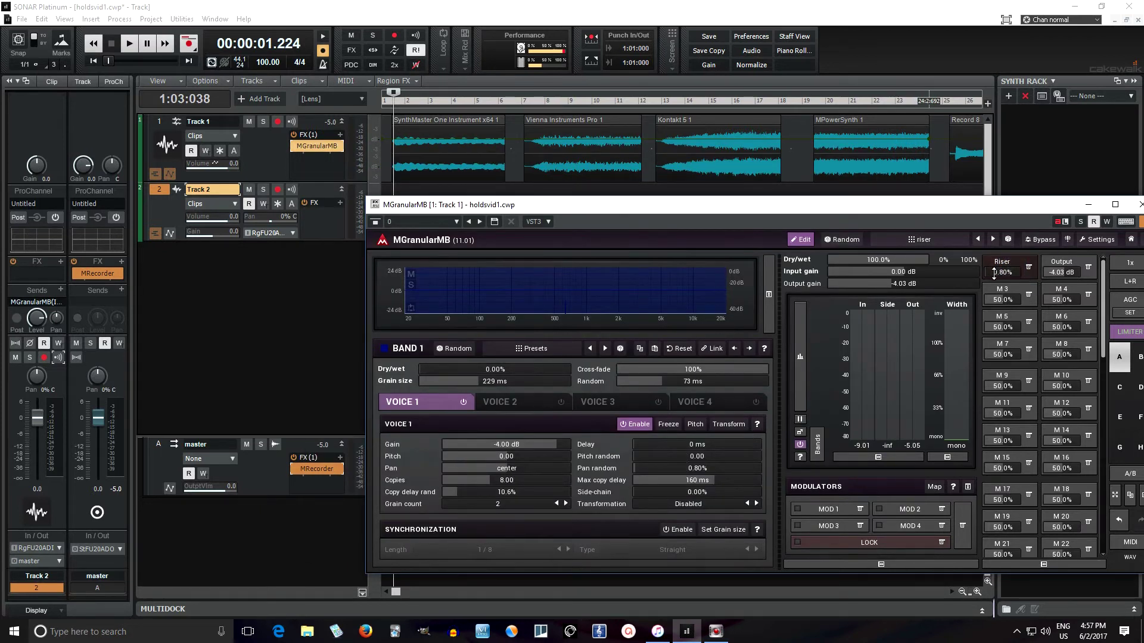
pyautogui.moveTo(996, 274); pyautogui.dragTo(1000, 265)
# - Set the maximal value of Riser's Voice 1 pitch assignment to 12 and close the multiparameter settings
pyautogui.click(1001, 263)
pyautogui.click(395, 369)
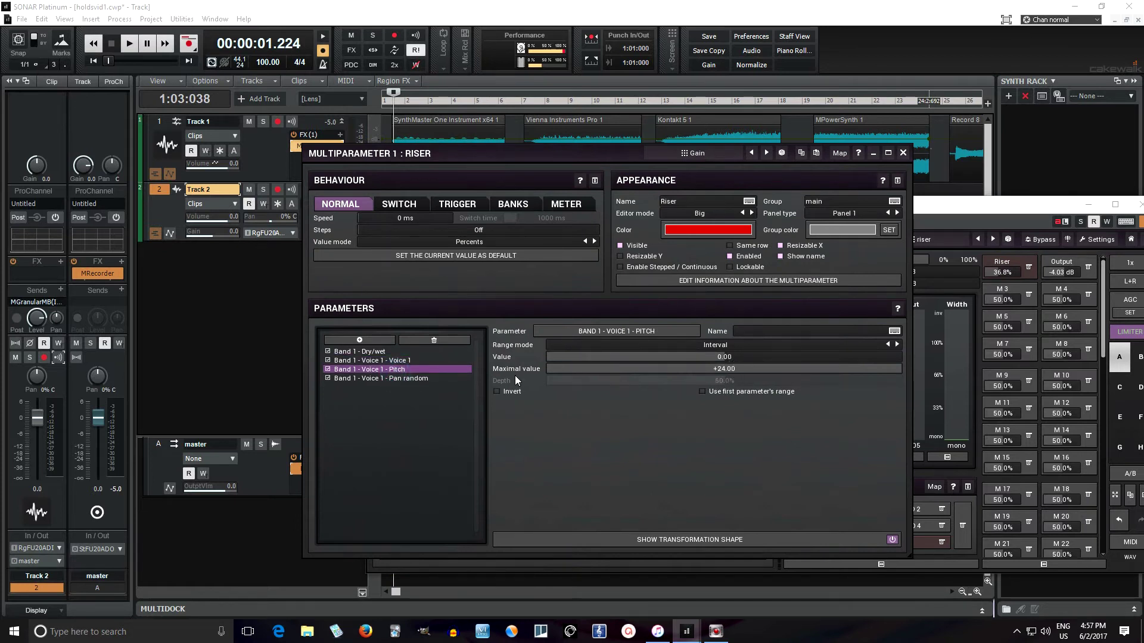
pyautogui.doubleClick(814, 369)
pyautogui.write('12')
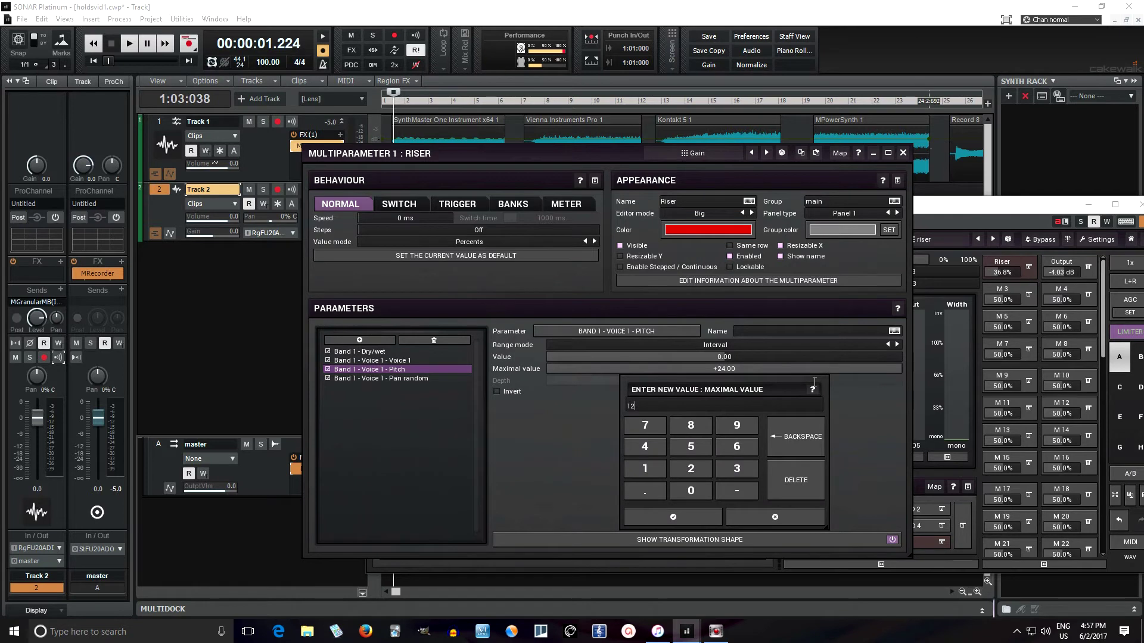
pyautogui.click(685, 518)
pyautogui.click(903, 154)
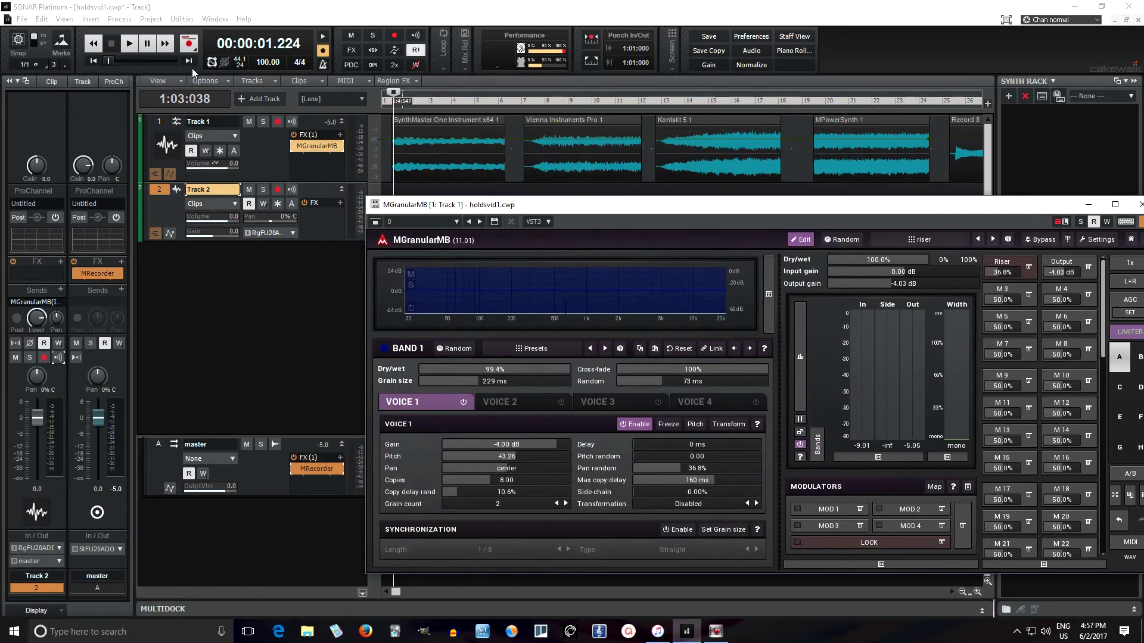
# - Audition the SynthMaster One clip from its start while sweeping Riser up to 100%
pyautogui.click(389, 103)
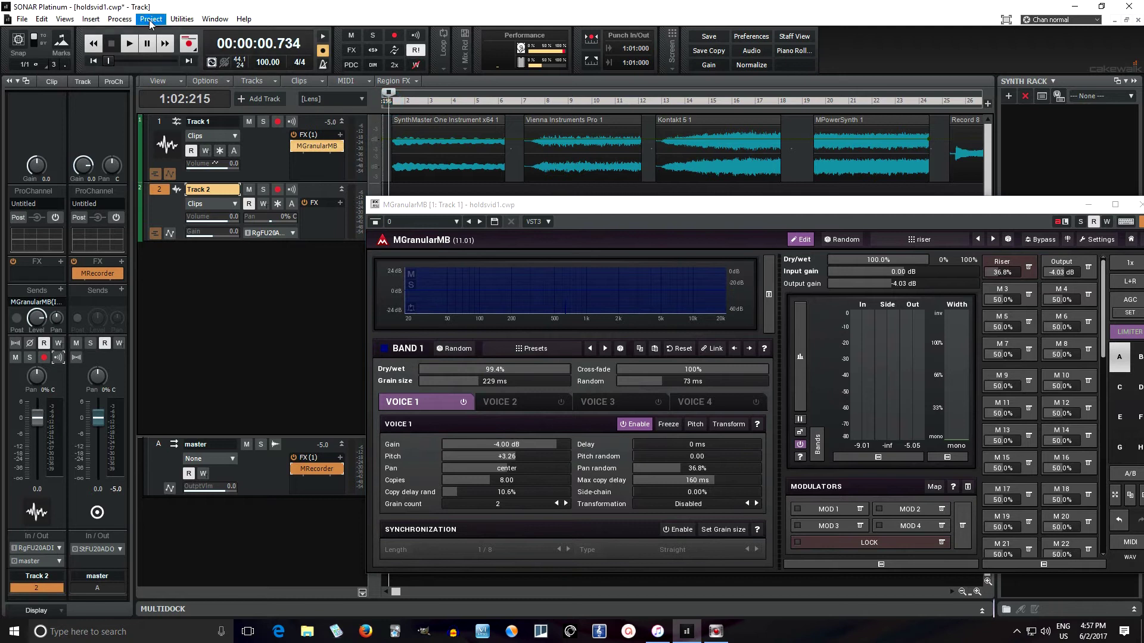
pyautogui.press('space')
pyautogui.moveTo(1002, 272)
pyautogui.mouseDown()
pyautogui.moveTo(987, 273)
pyautogui.moveTo(1001, 273)
pyautogui.mouseUp()
pyautogui.click(147, 44)
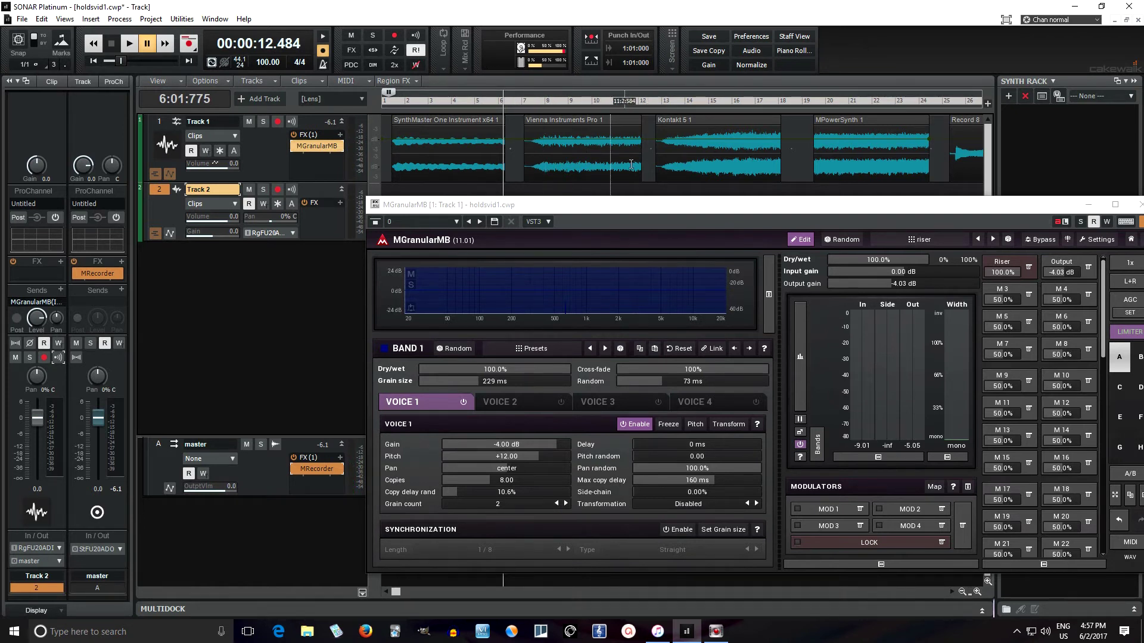
# - Lower Riser and audition the Vienna Instruments Pro clip from its start while raising Riser to 100%
pyautogui.click(527, 101)
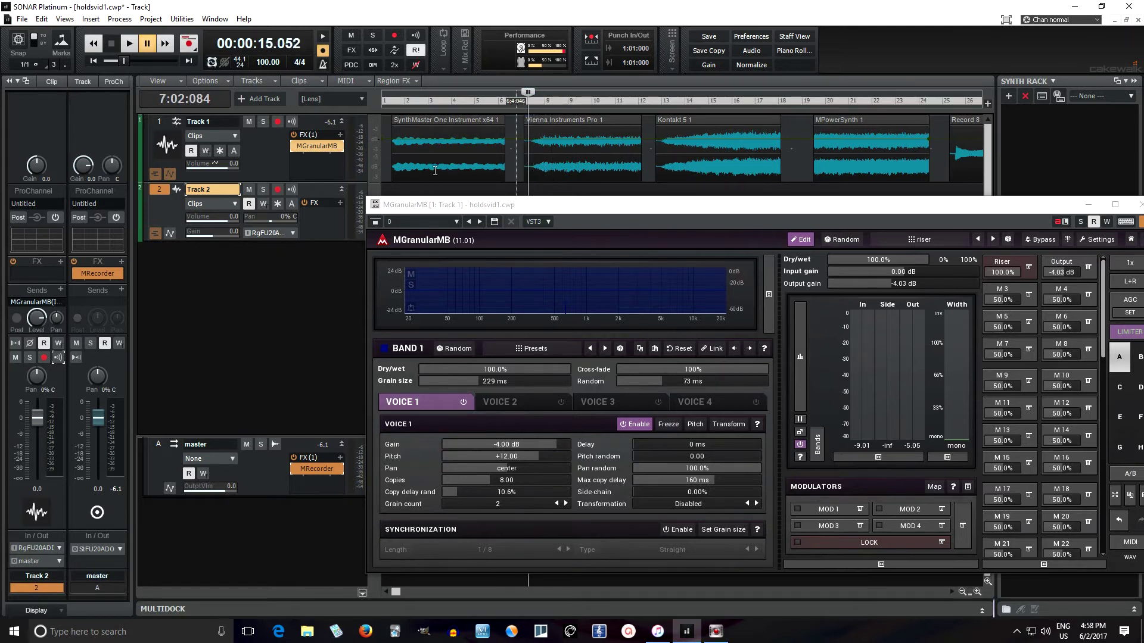
pyautogui.click(134, 49)
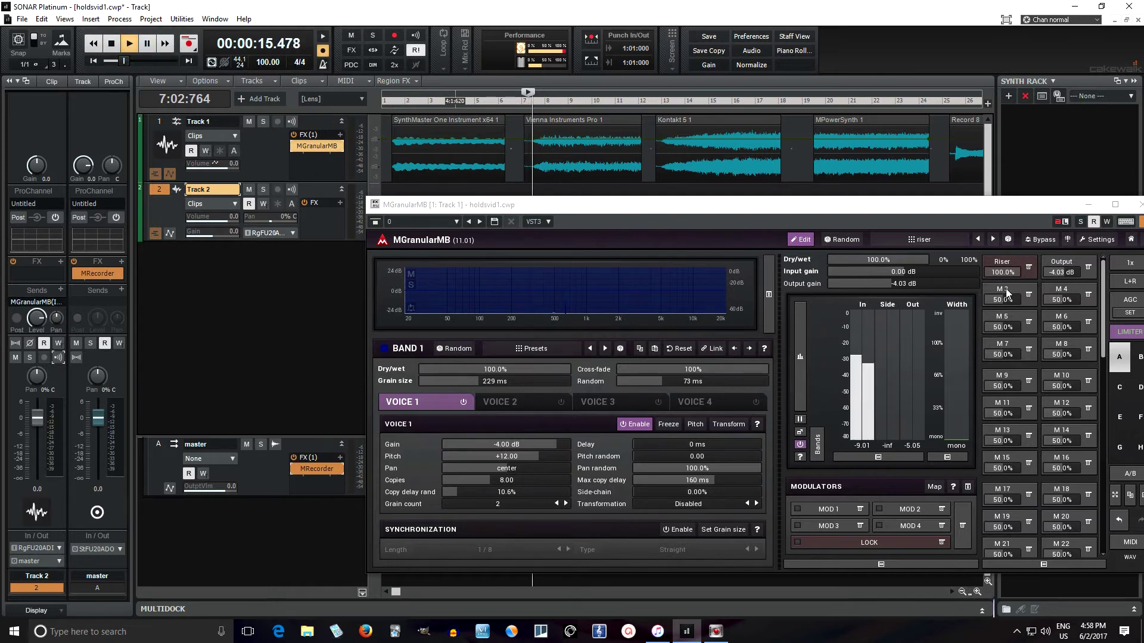
pyautogui.press('space')
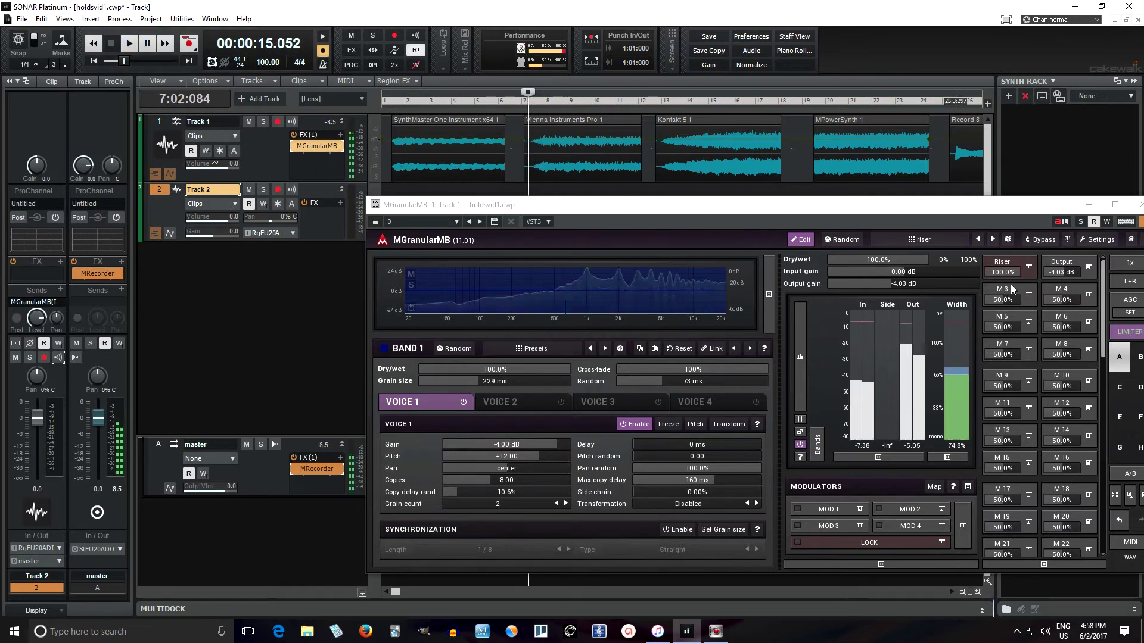
pyautogui.moveTo(1006, 276); pyautogui.dragTo(1007, 334)
pyautogui.click(129, 43)
pyautogui.moveTo(995, 272); pyautogui.dragTo(995, 230)
pyautogui.click(113, 44)
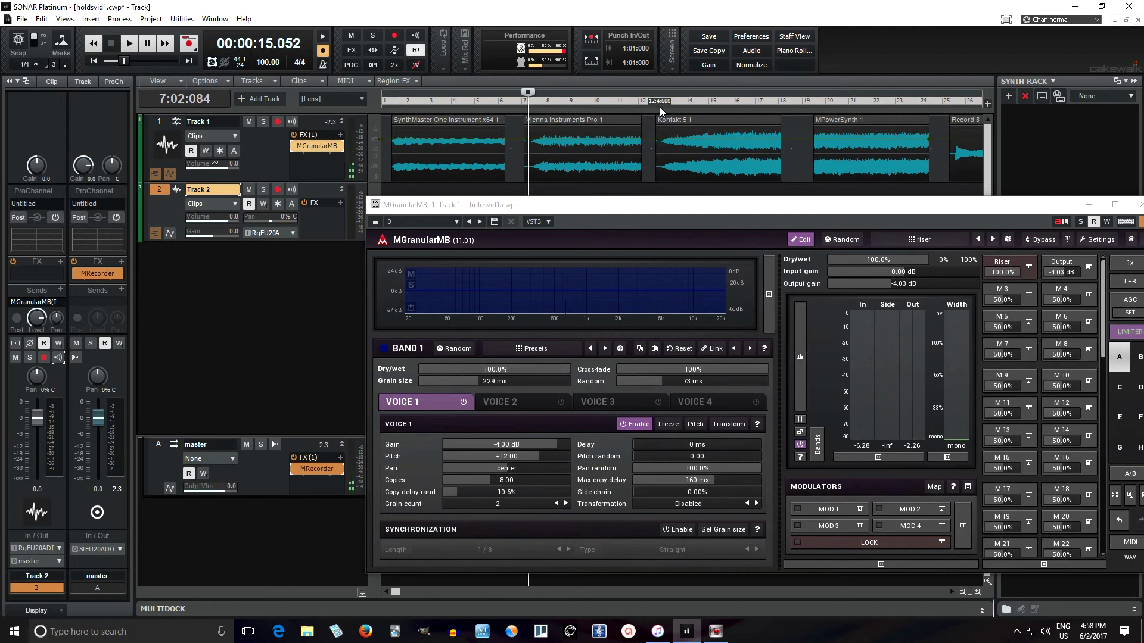
# - Reset Riser to 0% and audition the Kontakt clip from its start while raising Riser to 100%
pyautogui.click(660, 106)
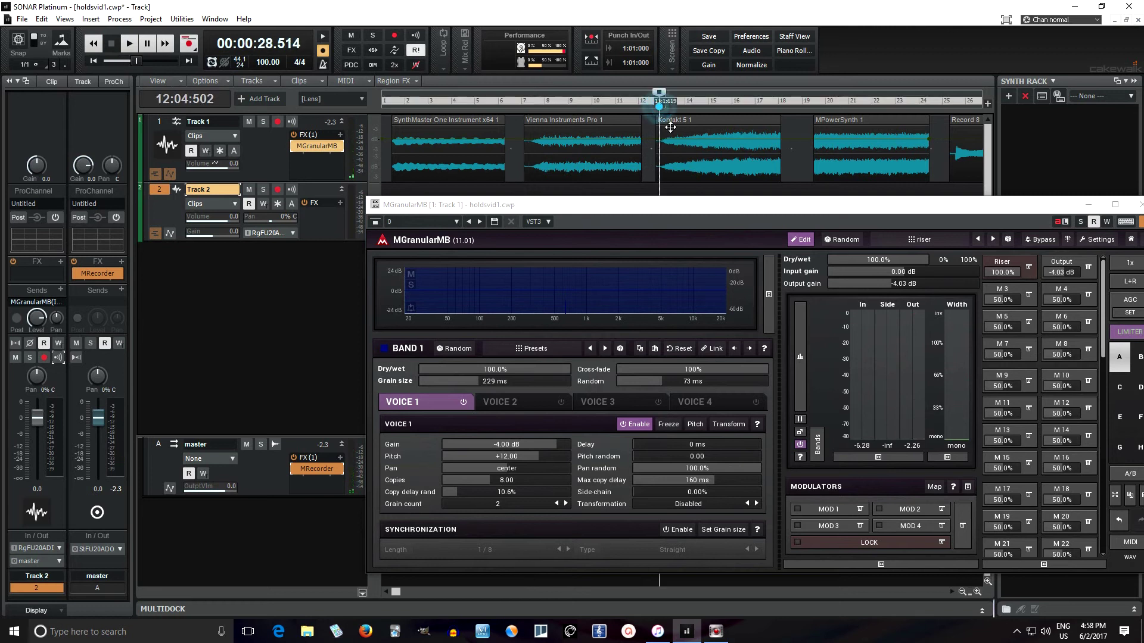
pyautogui.doubleClick(1001, 272)
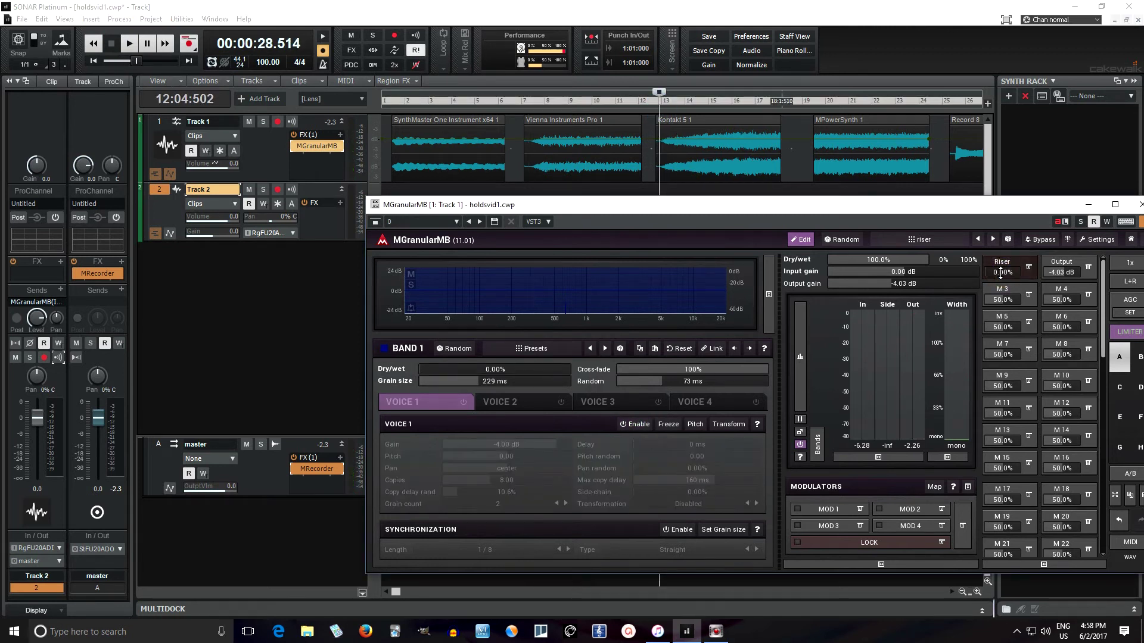
pyautogui.click(129, 43)
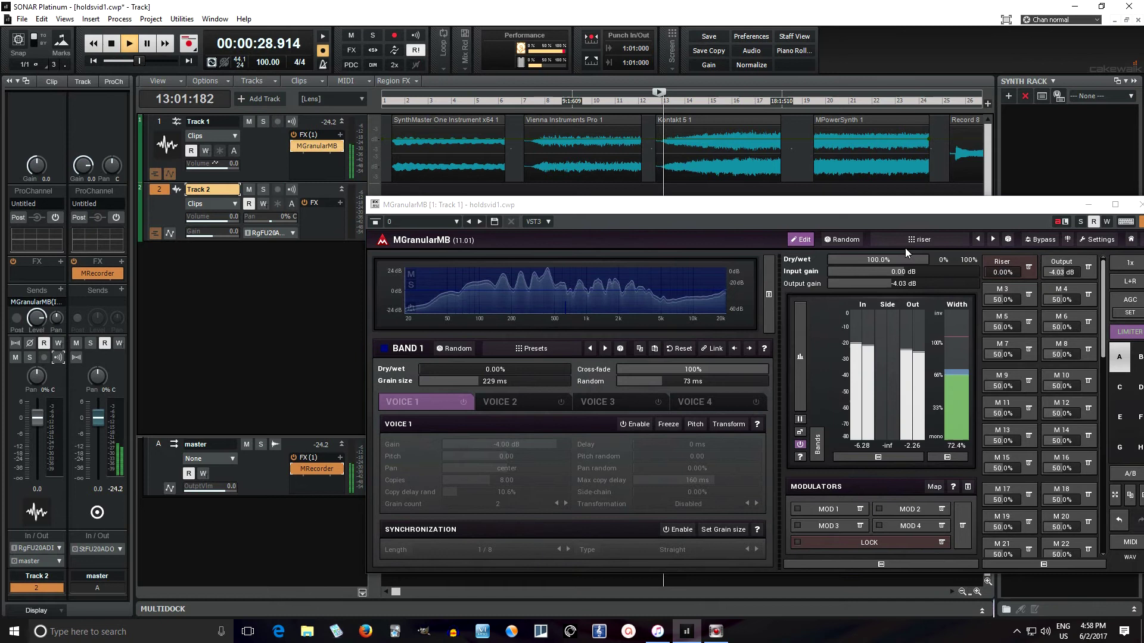
pyautogui.moveTo(1002, 274); pyautogui.dragTo(1002, 250)
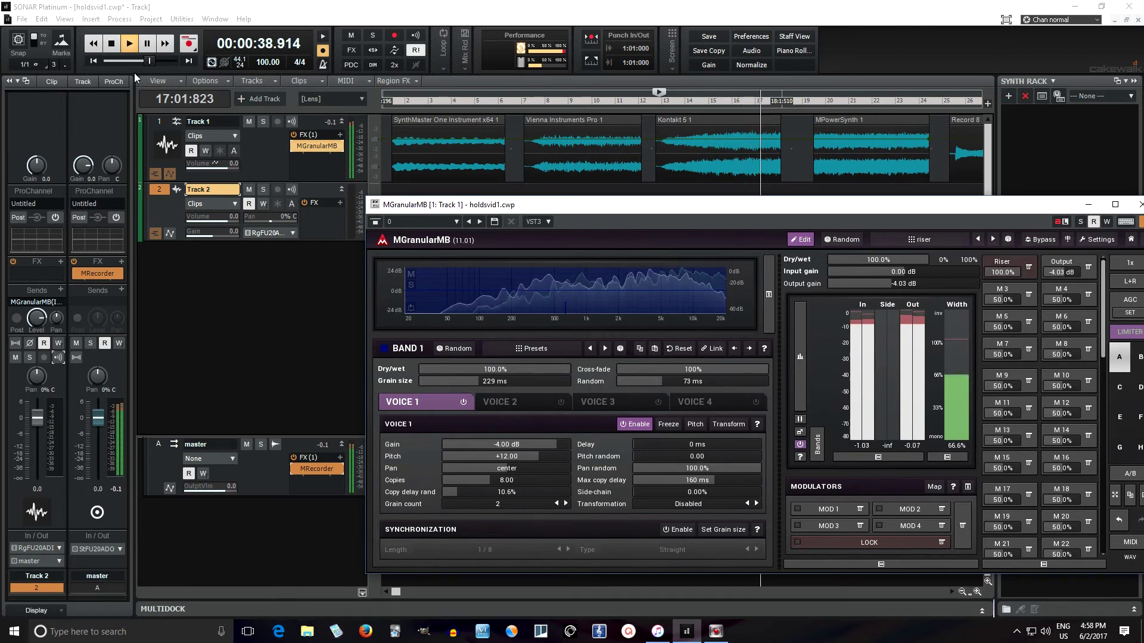
pyautogui.click(110, 43)
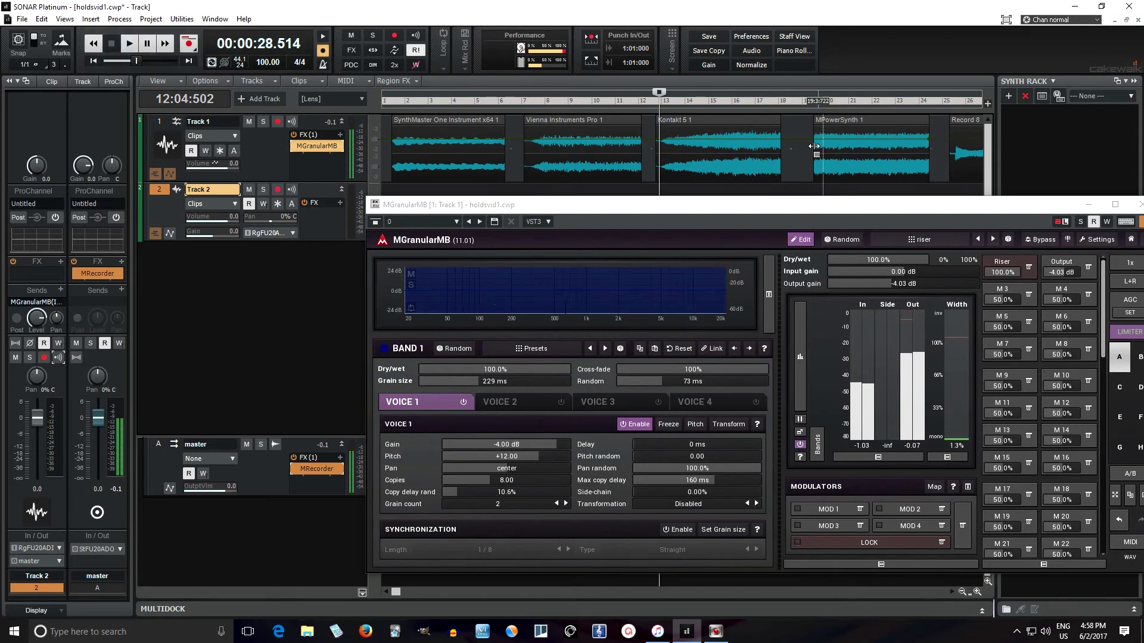
# - Reset Riser to 0% and audition the MPowerSynth clip from its start while raising Riser to 100%
pyautogui.click(811, 103)
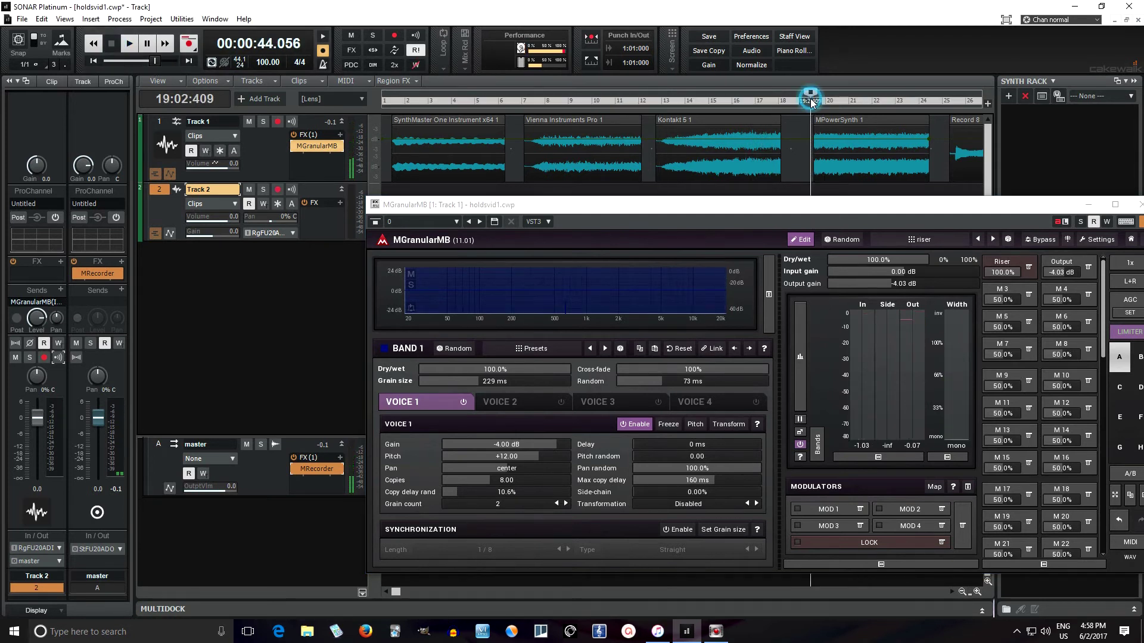
pyautogui.doubleClick(1010, 273)
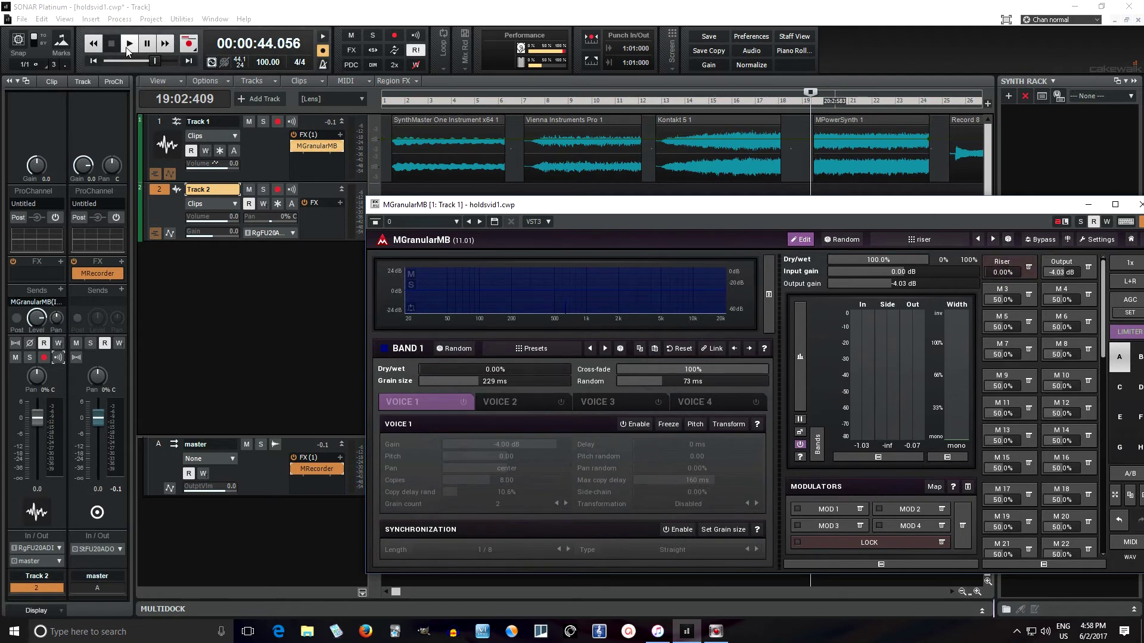
pyautogui.click(127, 51)
pyautogui.moveTo(997, 275); pyautogui.dragTo(997, 209)
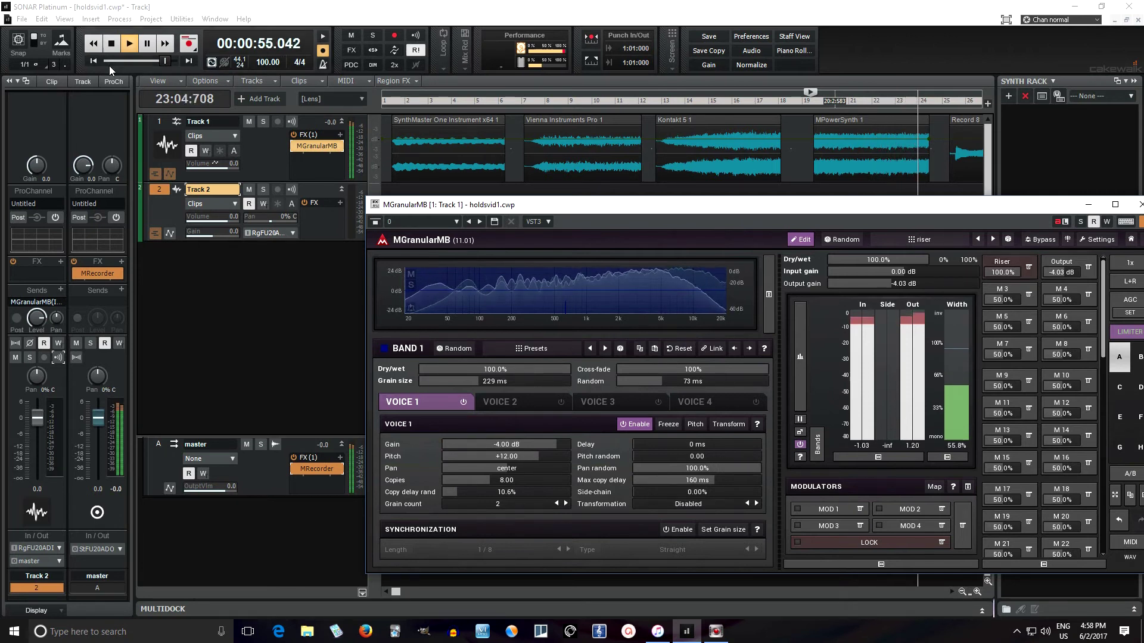
pyautogui.click(112, 44)
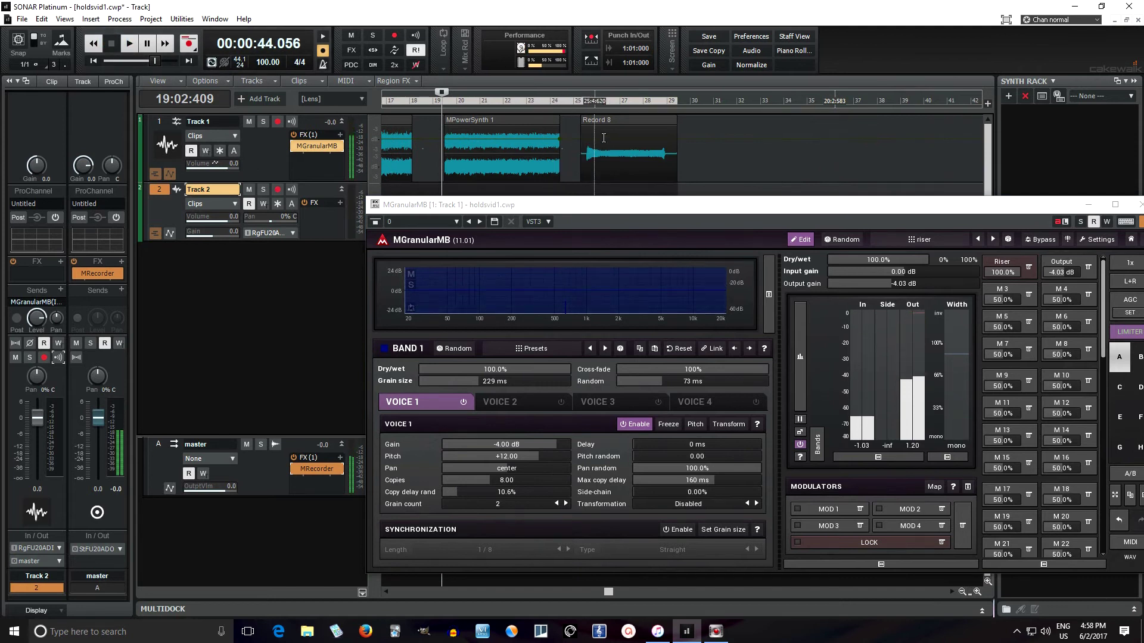
# - Reset Riser to 0% and audition the Record 8 clip from its start while raising Riser to 100%
pyautogui.click(586, 102)
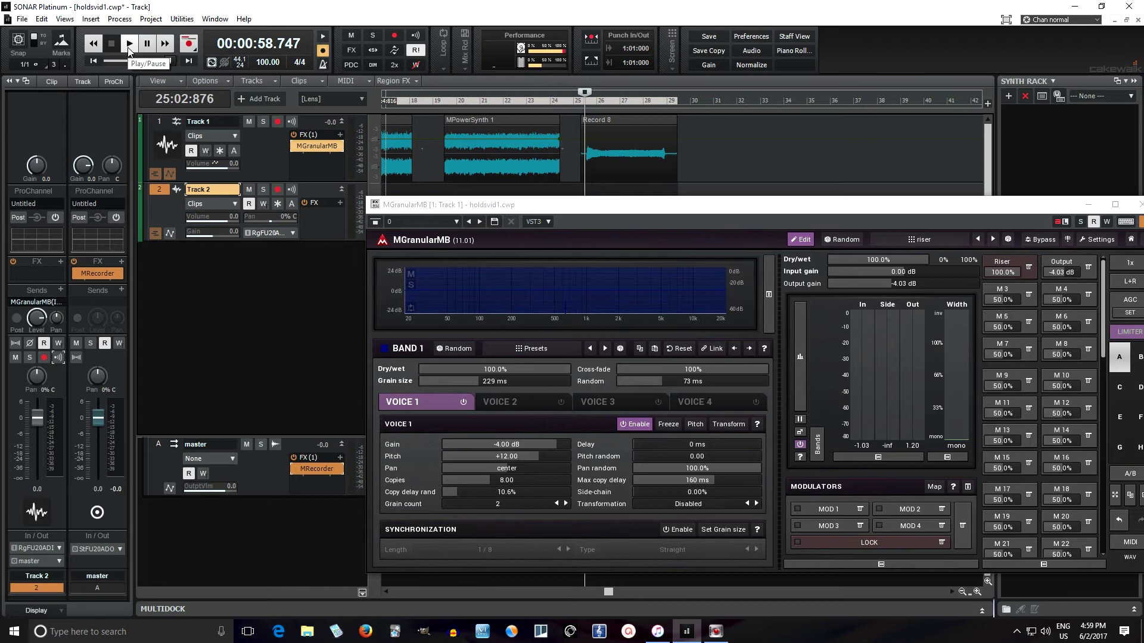
pyautogui.moveTo(1002, 273); pyautogui.dragTo(1002, 334)
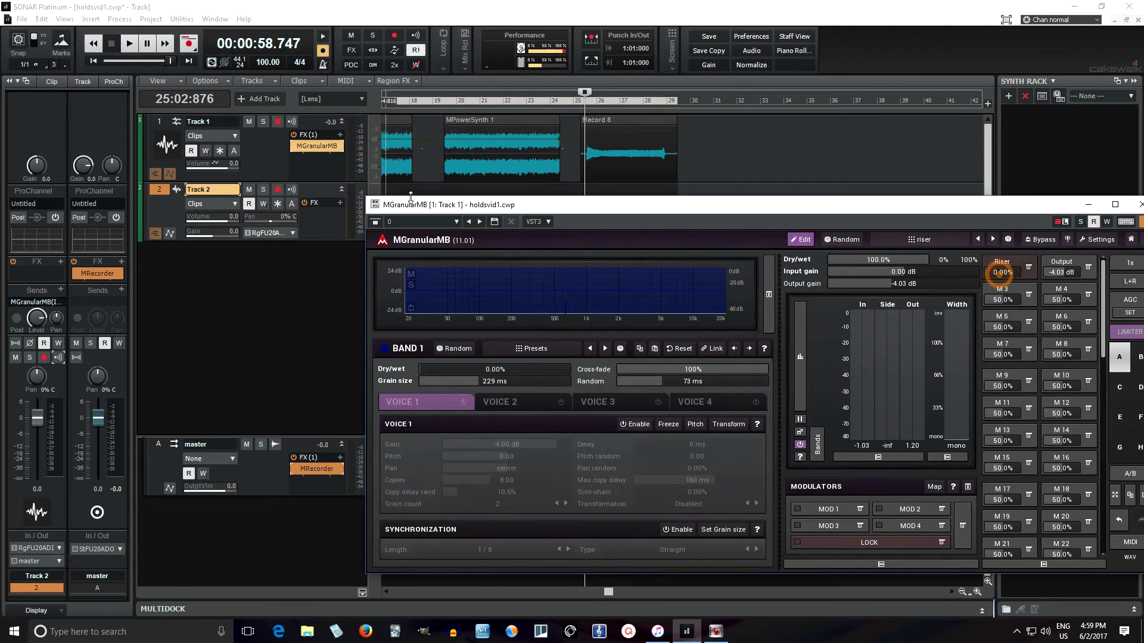
pyautogui.press('space')
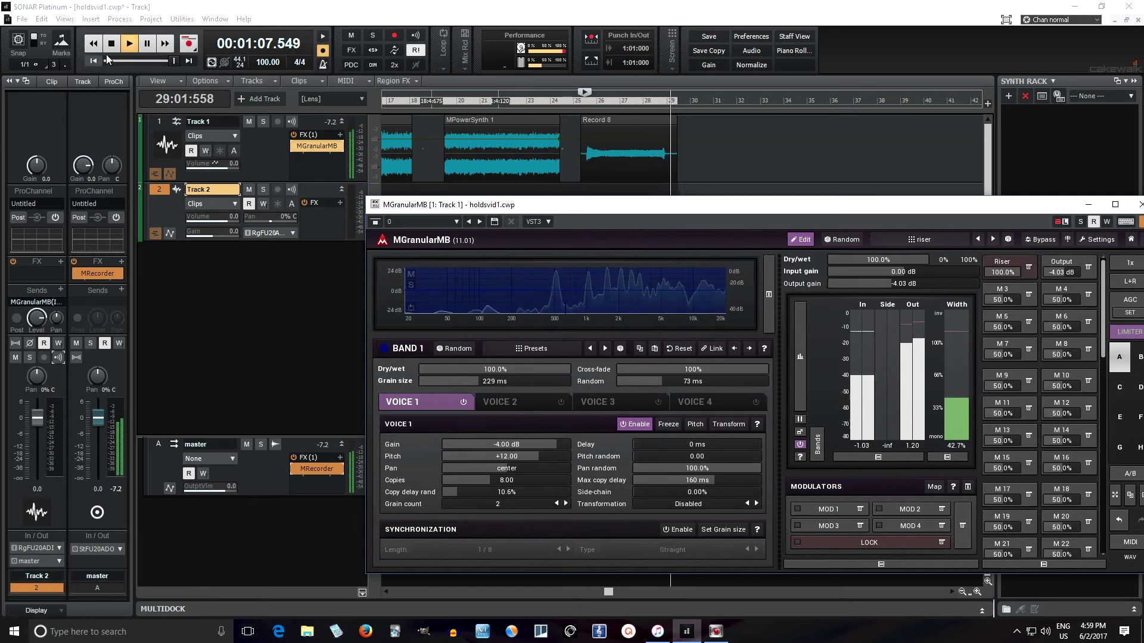
pyautogui.click(113, 43)
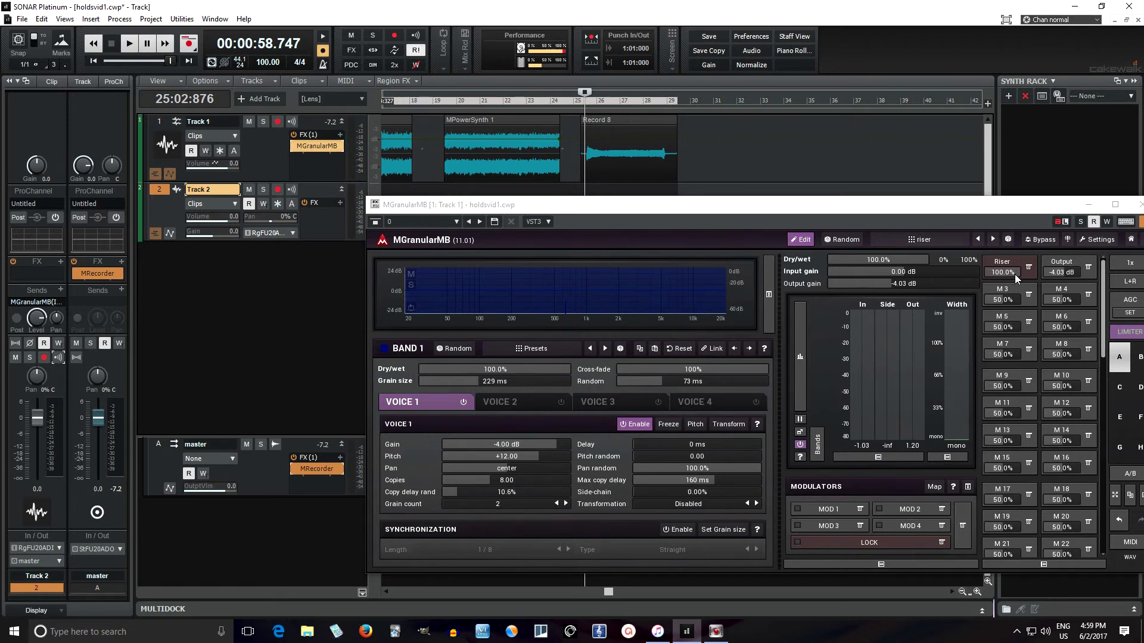
# - Return Riser to 0% and switch MGranularMB from its edit screen to the simple device view
pyautogui.moveTo(1015, 275); pyautogui.dragTo(1015, 334)
pyautogui.click(804, 240)
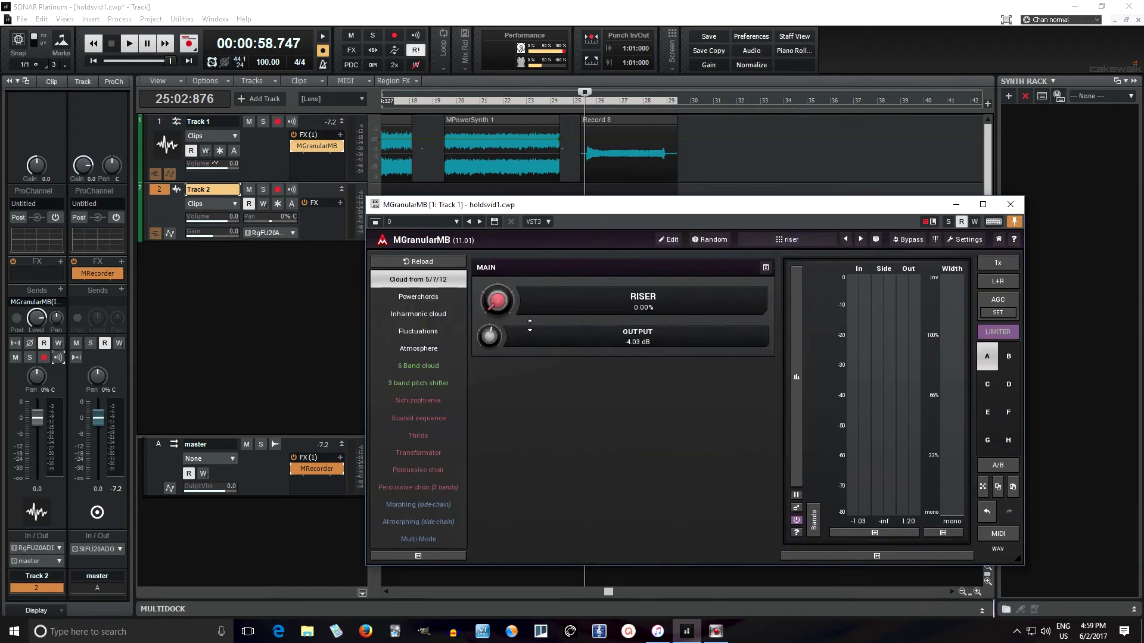
# - Place the playhead at the MPowerSynth clip's start and show Track 1's automation lane set to MGranularMB's Riser parameter
pyautogui.click(170, 174)
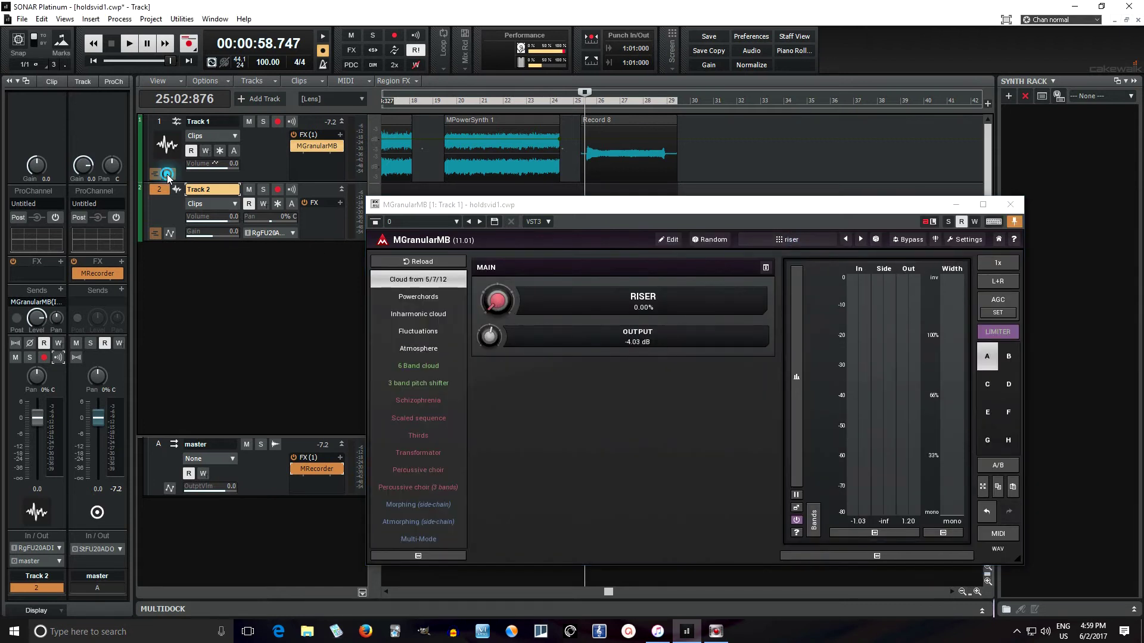
pyautogui.doubleClick(178, 203)
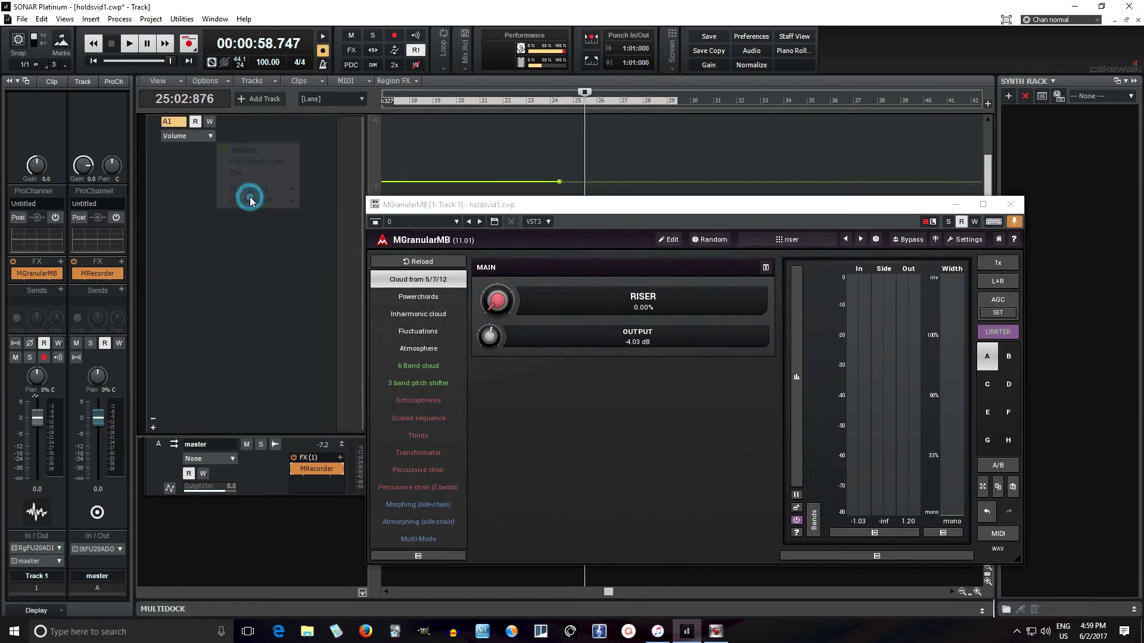
pyautogui.click(446, 103)
pyautogui.click(209, 205)
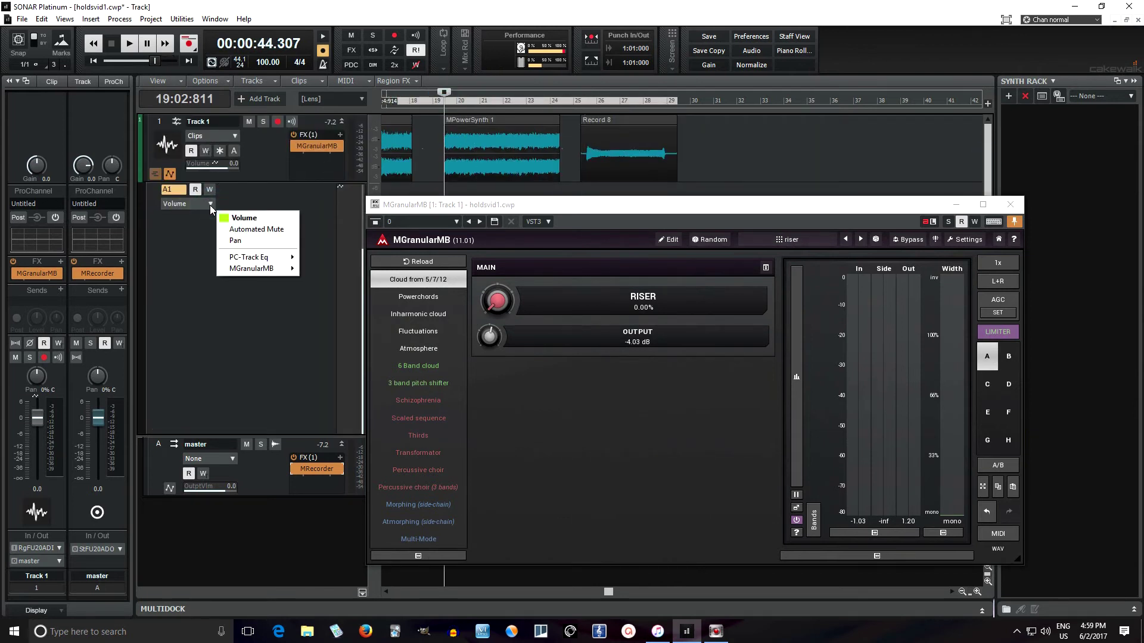
pyautogui.moveTo(275, 272)
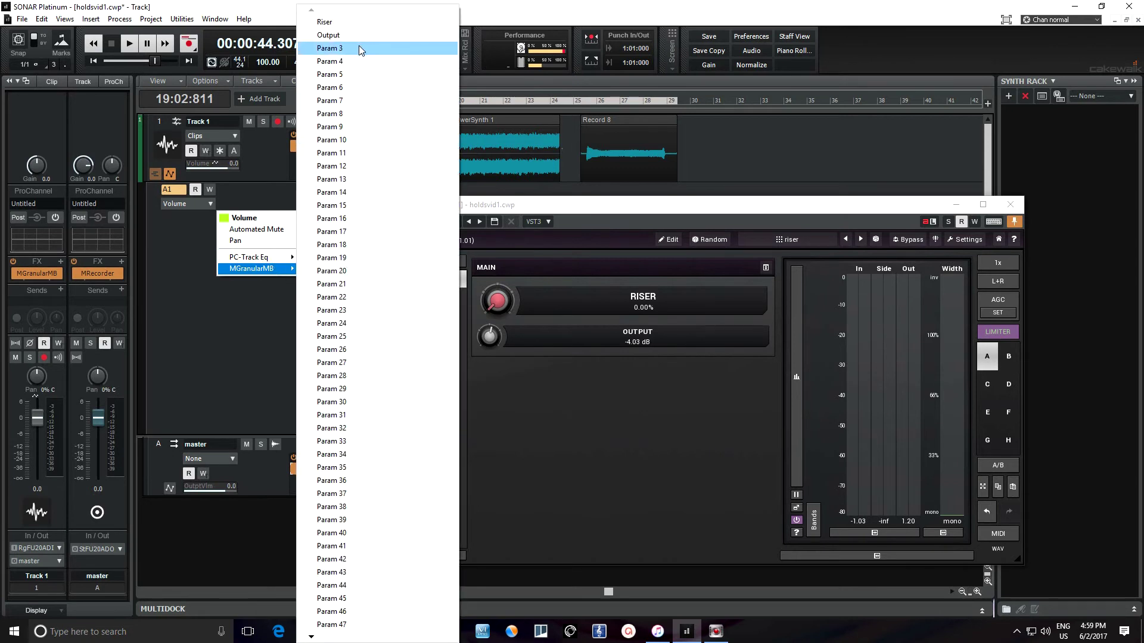
pyautogui.click(348, 24)
# - Move the MGranularMB window clear of the clips and shorten Track 1's automation lane so Track 2 shows beneath it
pyautogui.moveTo(529, 202); pyautogui.dragTo(794, 270)
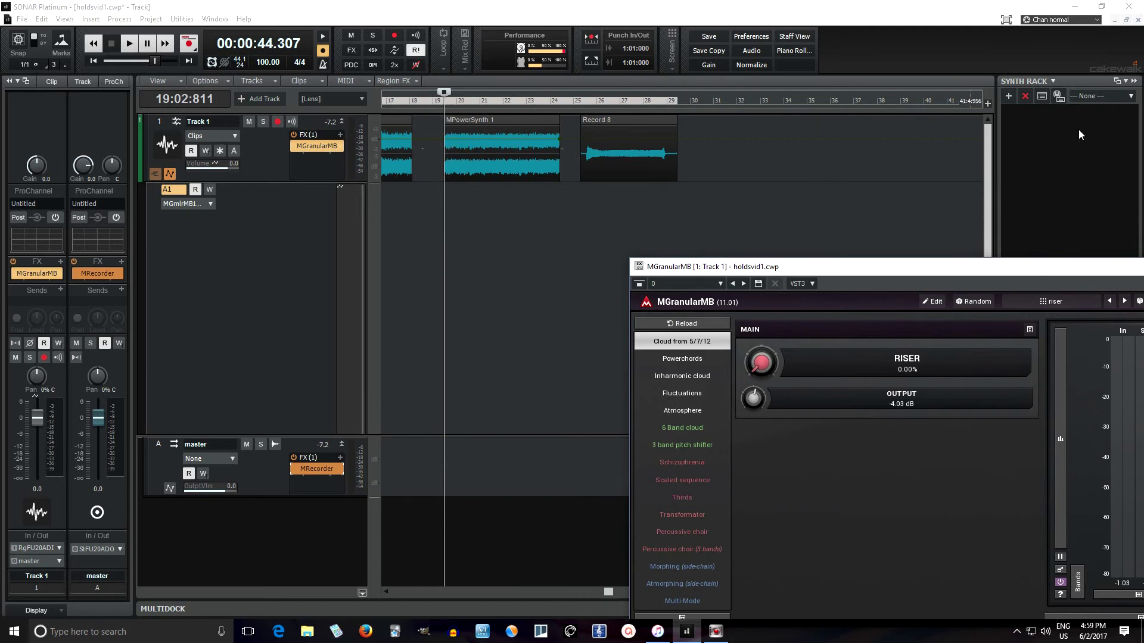
pyautogui.moveTo(988, 140); pyautogui.dragTo(1002, 170)
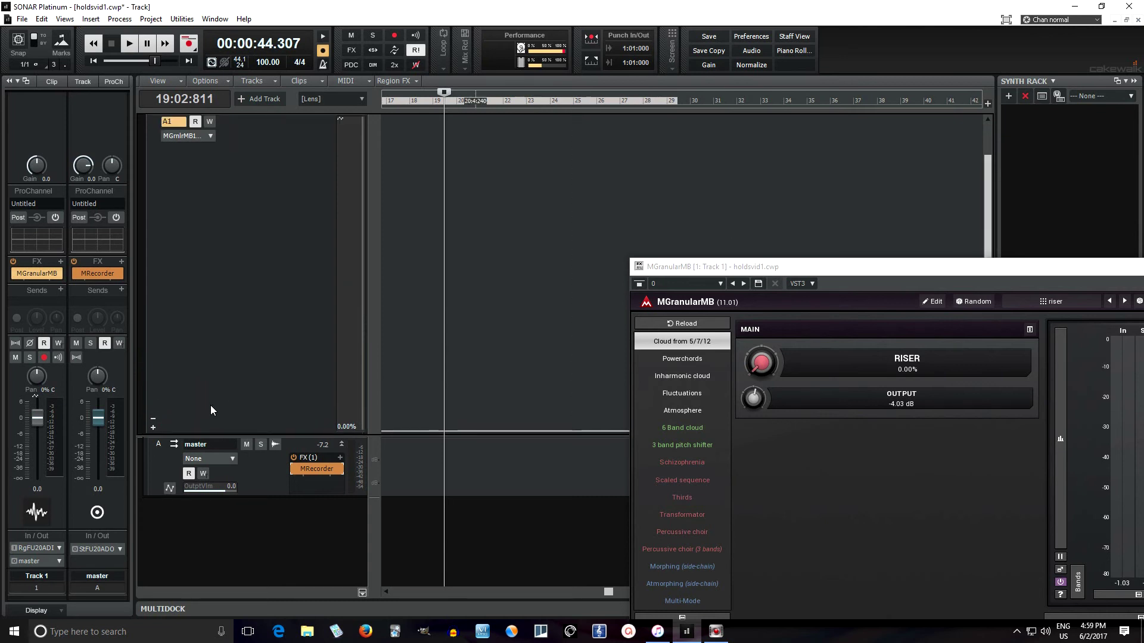
pyautogui.moveTo(201, 433); pyautogui.dragTo(201, 184)
pyautogui.moveTo(987, 179); pyautogui.dragTo(989, 116)
# - Select about measures 19 to 23 under the MPowerSynth clip and raise the Riser envelope there to 100%
pyautogui.moveTo(443, 102)
pyautogui.mouseDown()
pyautogui.moveTo(551, 103)
pyautogui.moveTo(533, 105)
pyautogui.mouseUp()
pyautogui.click(482, 191)
pyautogui.moveTo(481, 191); pyautogui.dragTo(482, 122)
pyautogui.press('t')
pyautogui.click(524, 204)
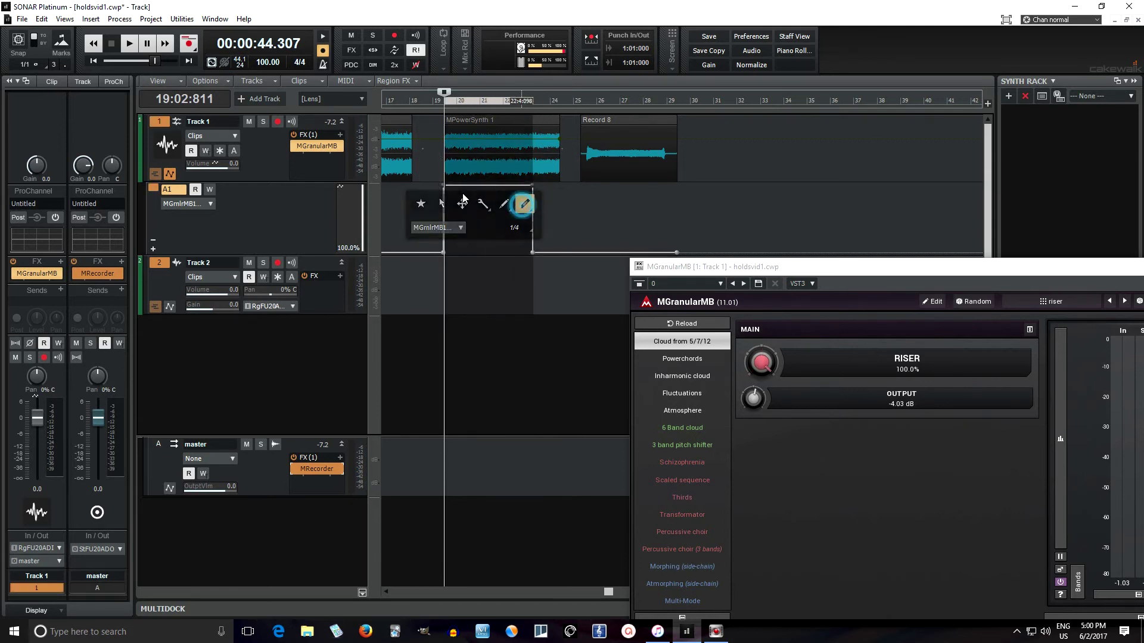
pyautogui.hotkey('ctrl', 'z')
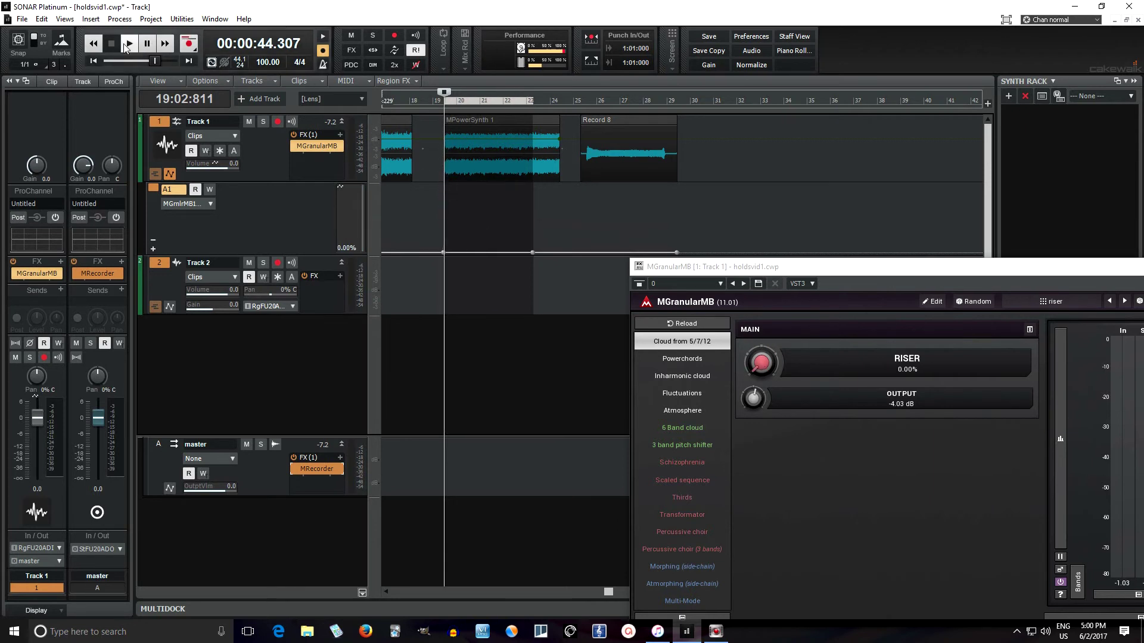
pyautogui.click(42, 18)
pyautogui.click(56, 39)
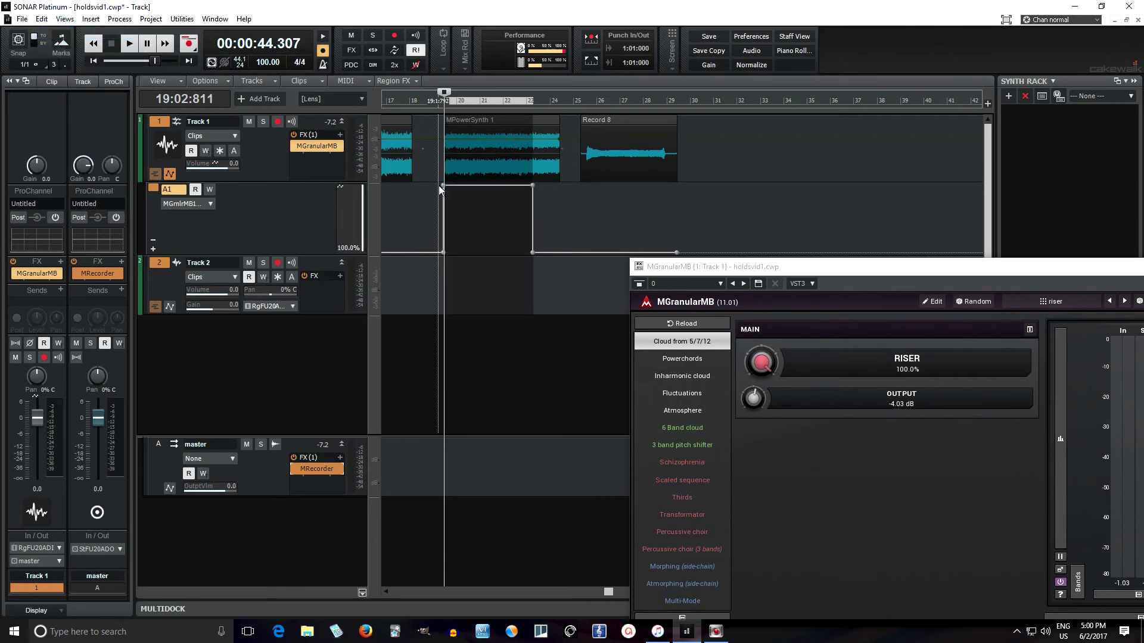
# - Delete the raised section's first upper node to form a 0–100% Riser ramp, and audition it from about measure 18
pyautogui.click(442, 187)
pyautogui.press('Delete')
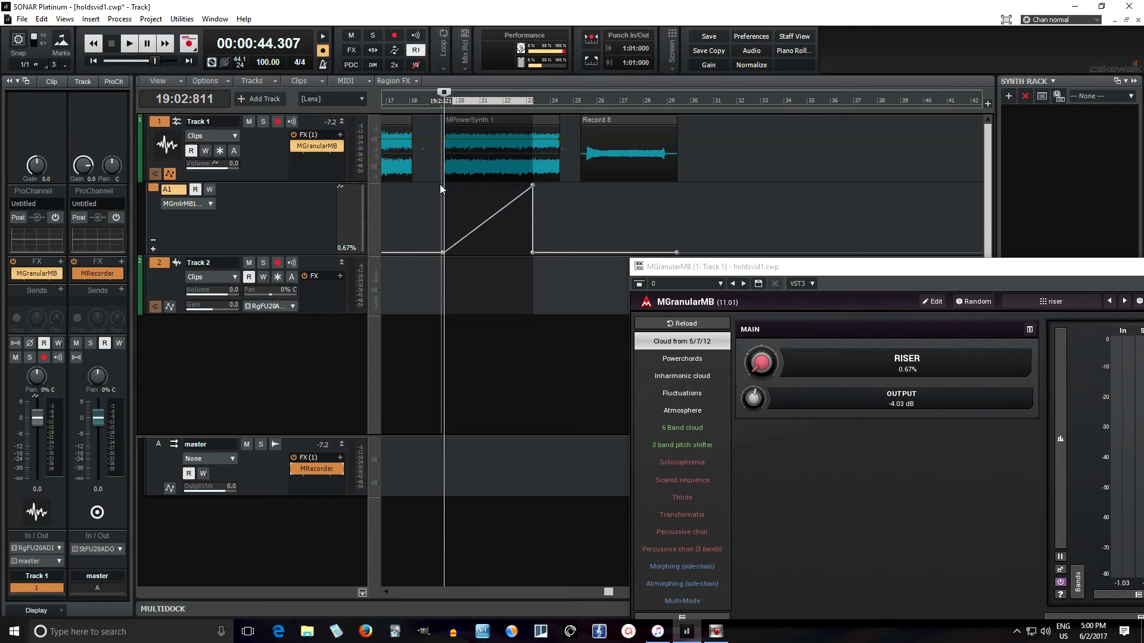
pyautogui.click(428, 101)
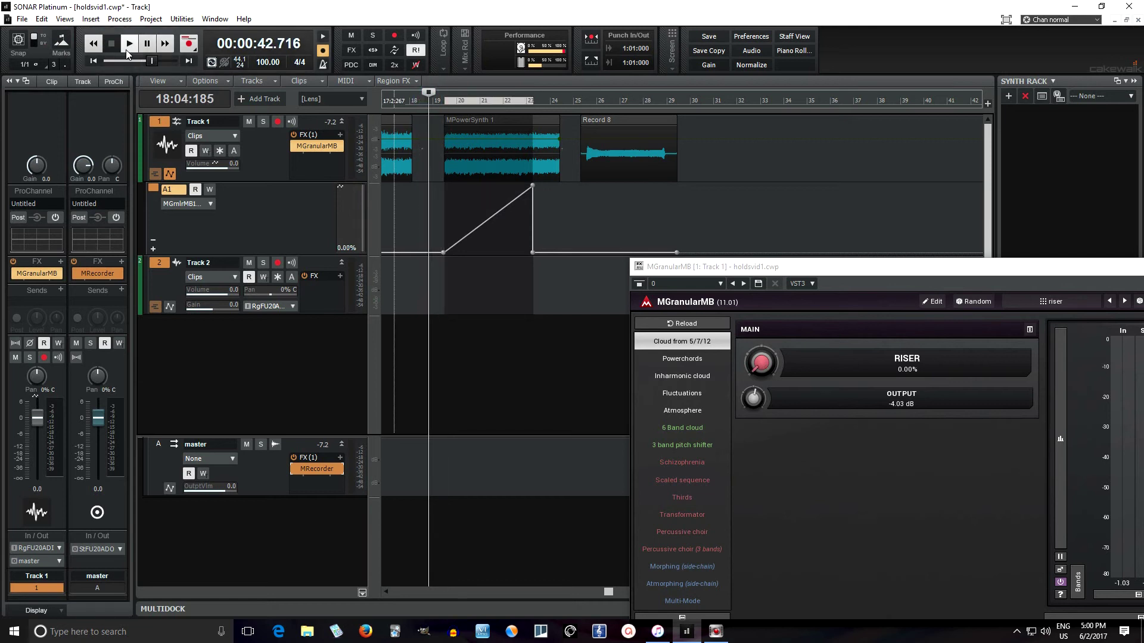
pyautogui.click(135, 43)
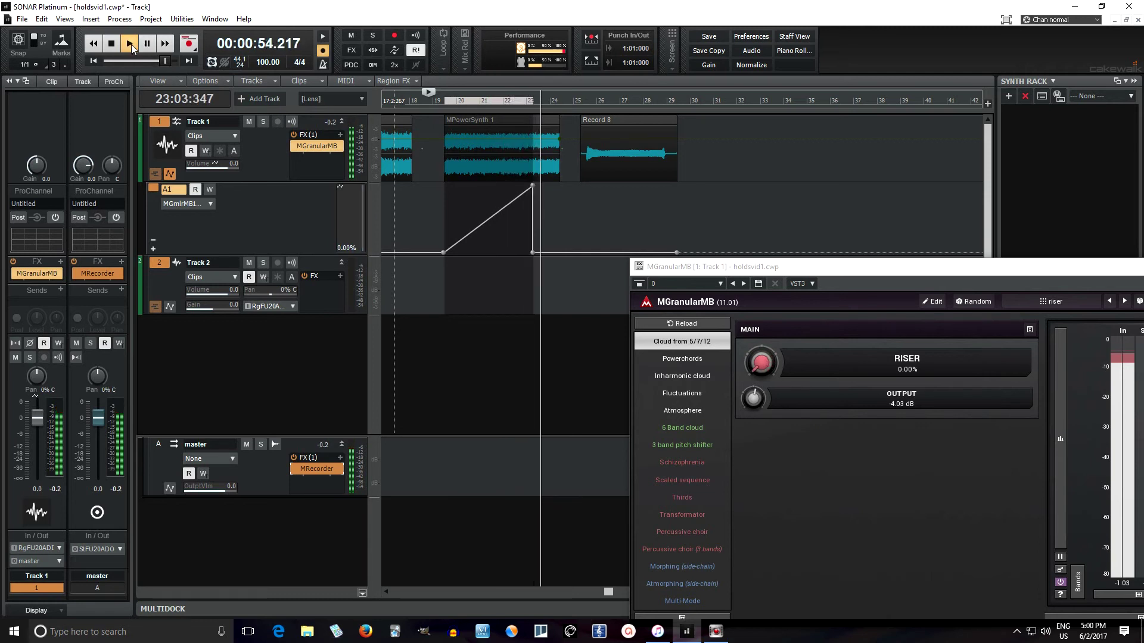
pyautogui.click(132, 48)
# - Add a 100% Riser node at the MPowerSynth clip's end and delete the 0% node at about measure 23
pyautogui.press('t')
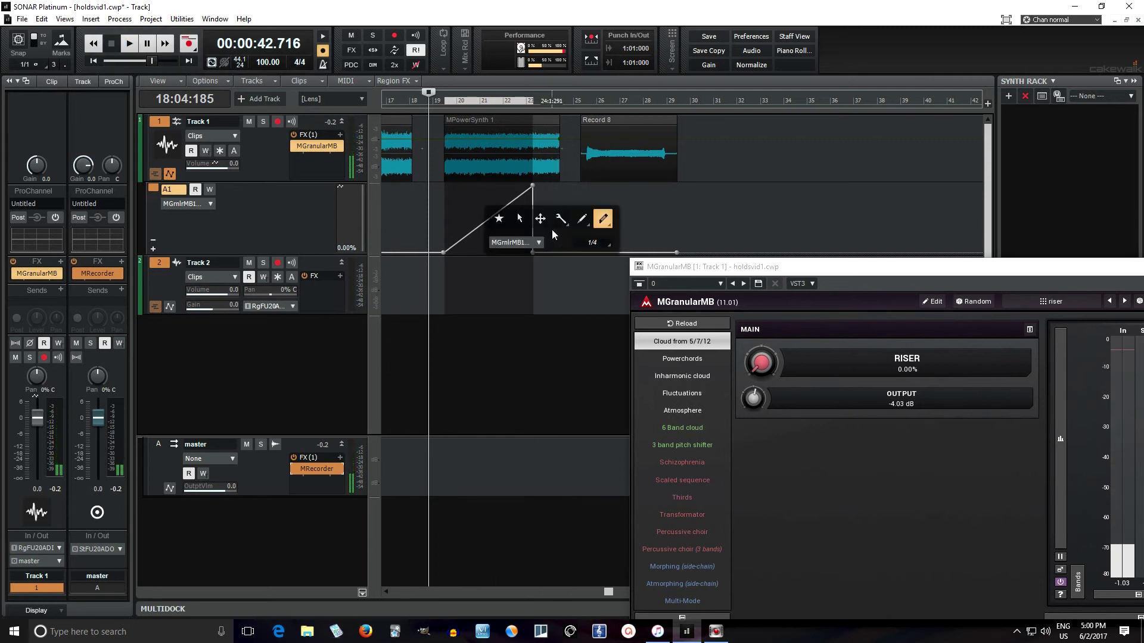
pyautogui.click(499, 218)
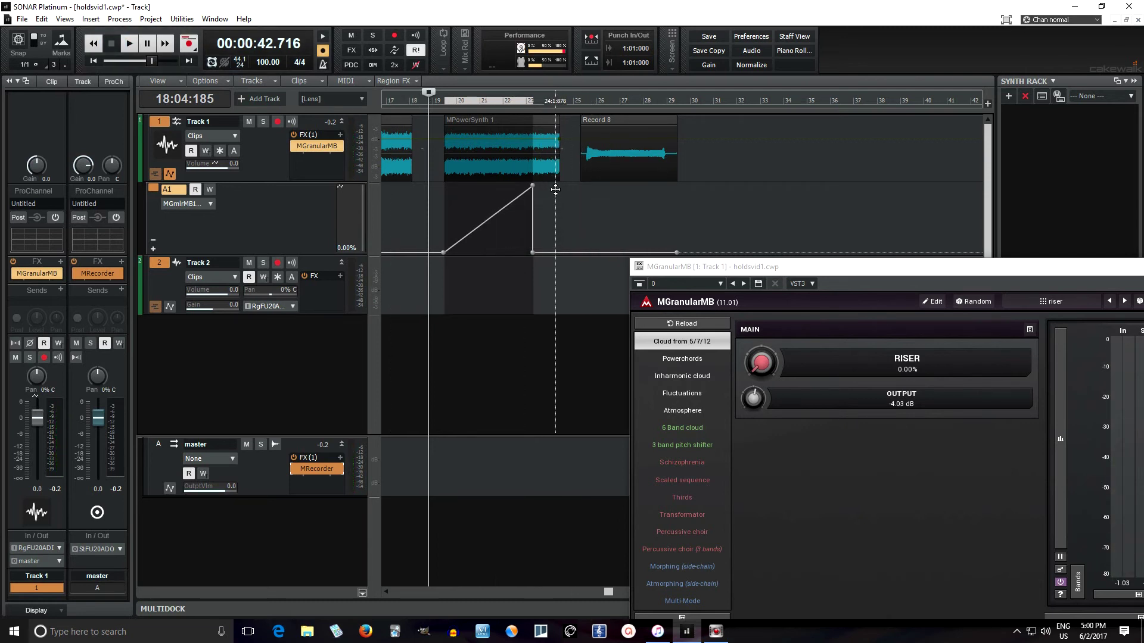
pyautogui.click(559, 252)
pyautogui.moveTo(558, 220); pyautogui.dragTo(558, 185)
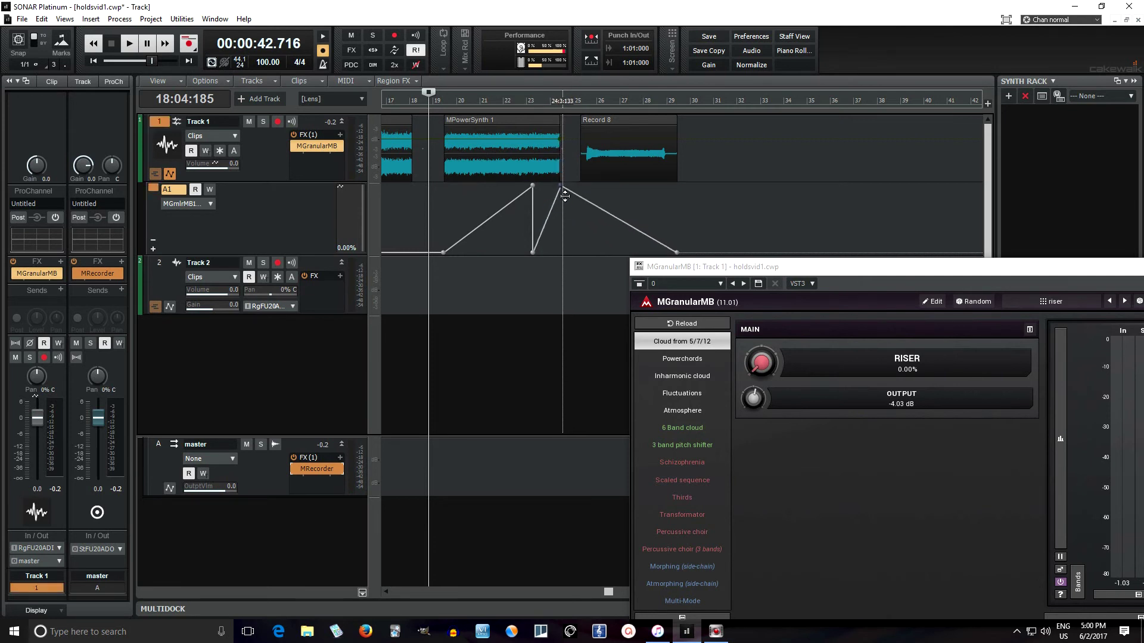
pyautogui.press('t')
pyautogui.click(629, 213)
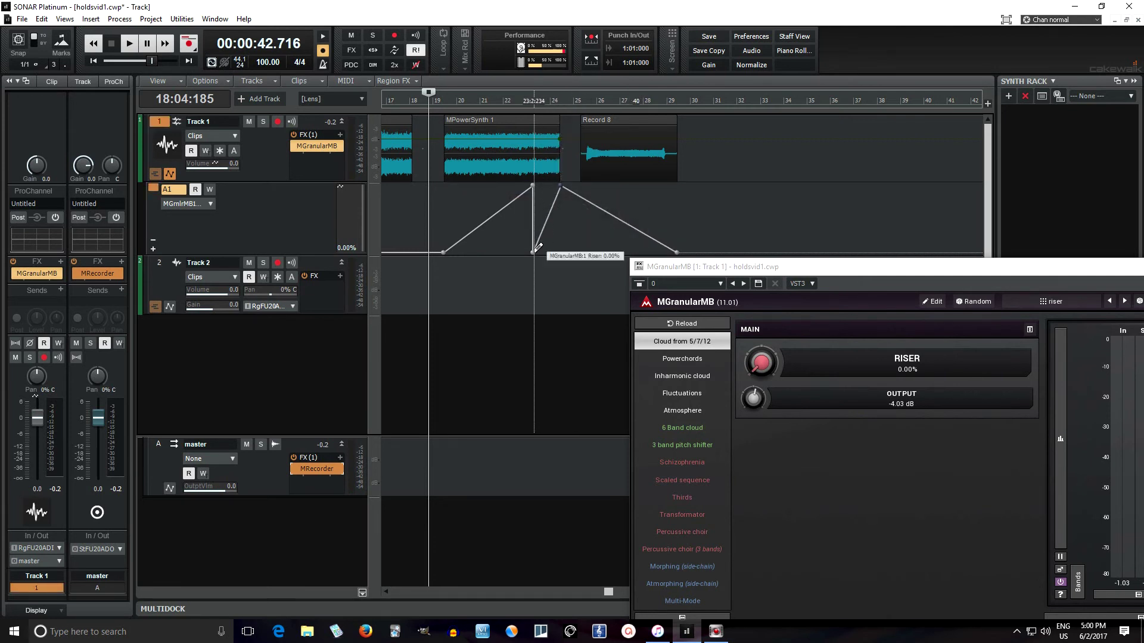
pyautogui.click(531, 254)
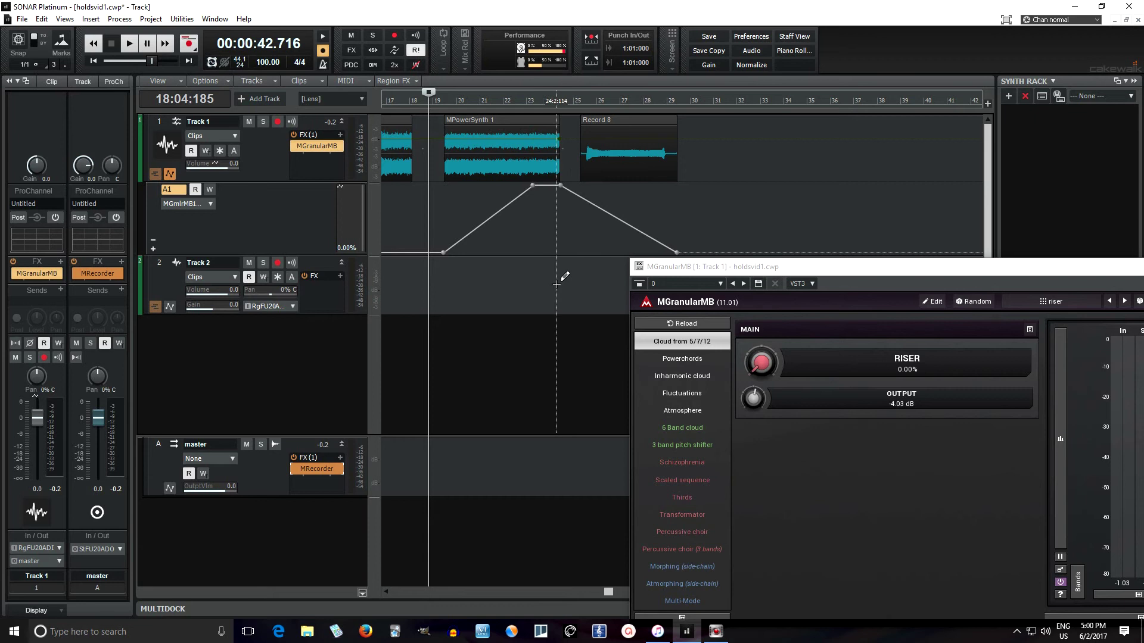
pyautogui.moveTo(531, 184)
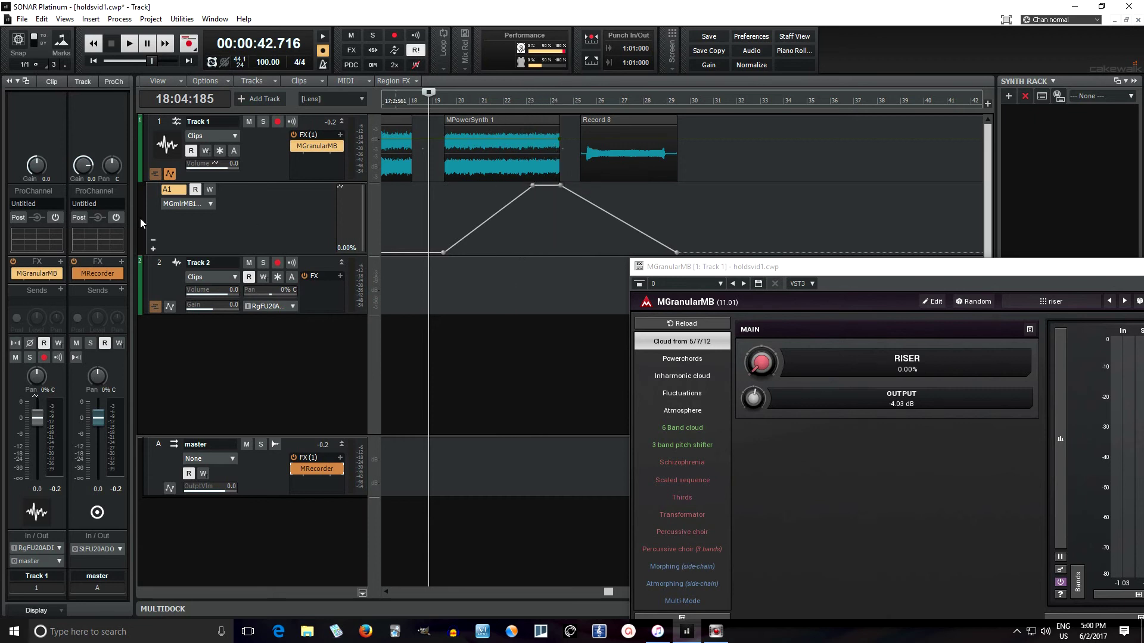
pyautogui.click(209, 204)
pyautogui.click(230, 192)
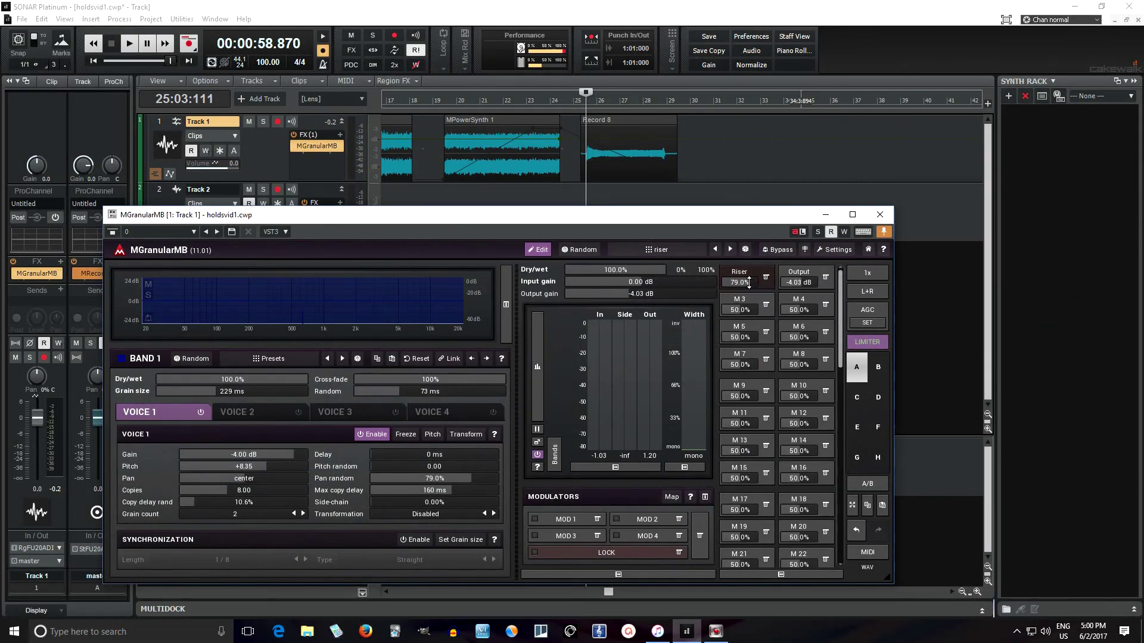
# - Lower Riser to 0%, raise it to 6.8%, and use Learn to attach Voice 1's Freeze to it
pyautogui.moveTo(749, 282); pyautogui.dragTo(749, 333)
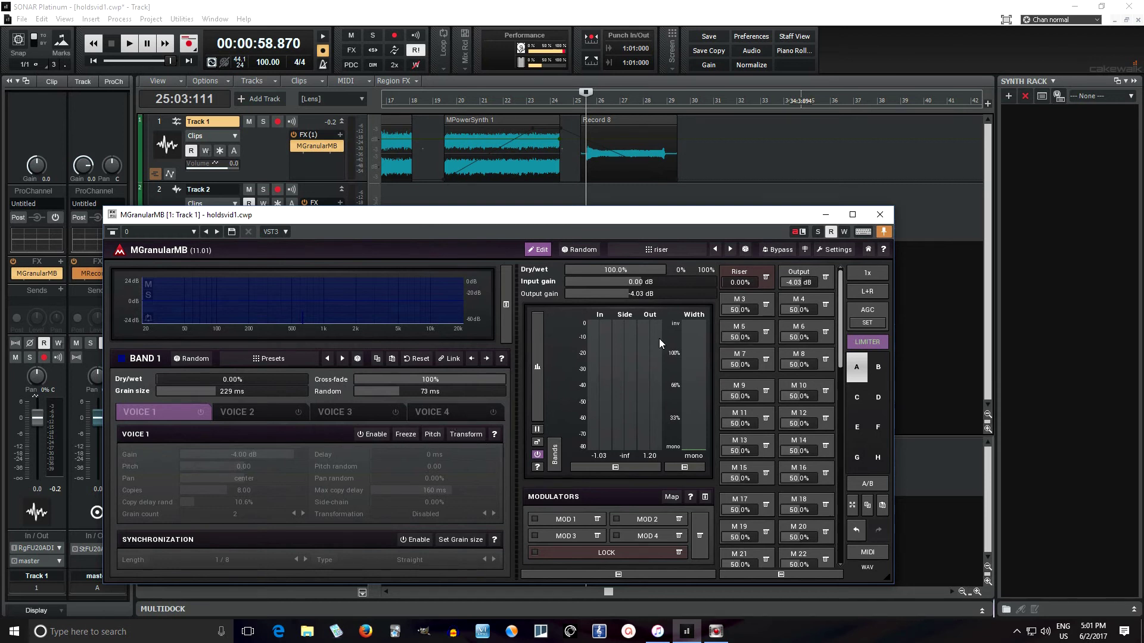
pyautogui.moveTo(732, 281); pyautogui.dragTo(733, 279)
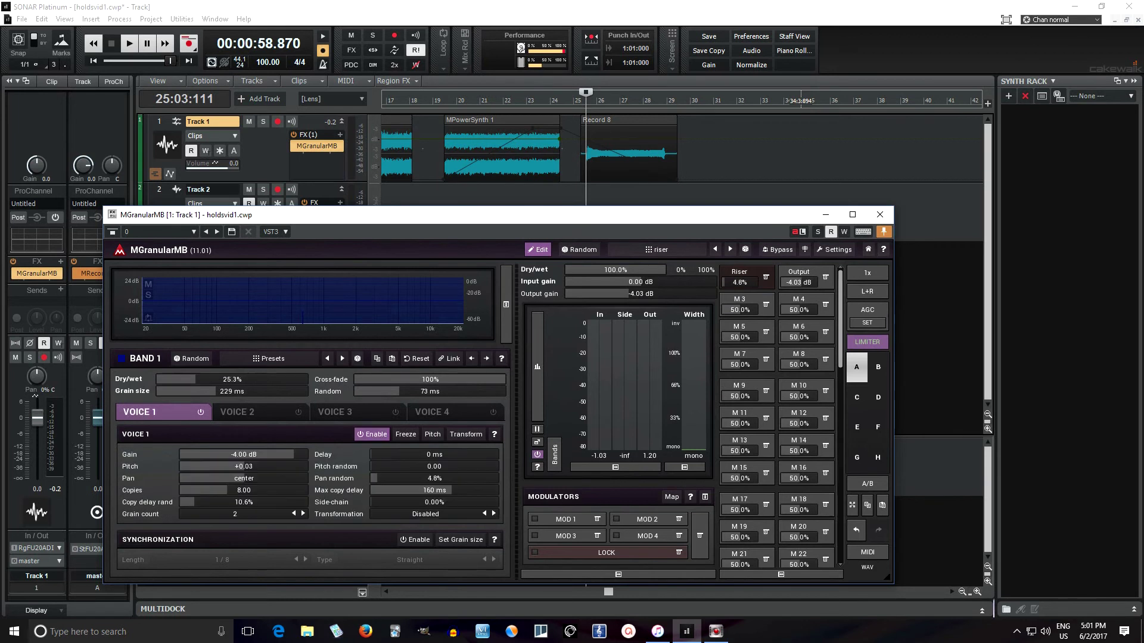
pyautogui.click(765, 280)
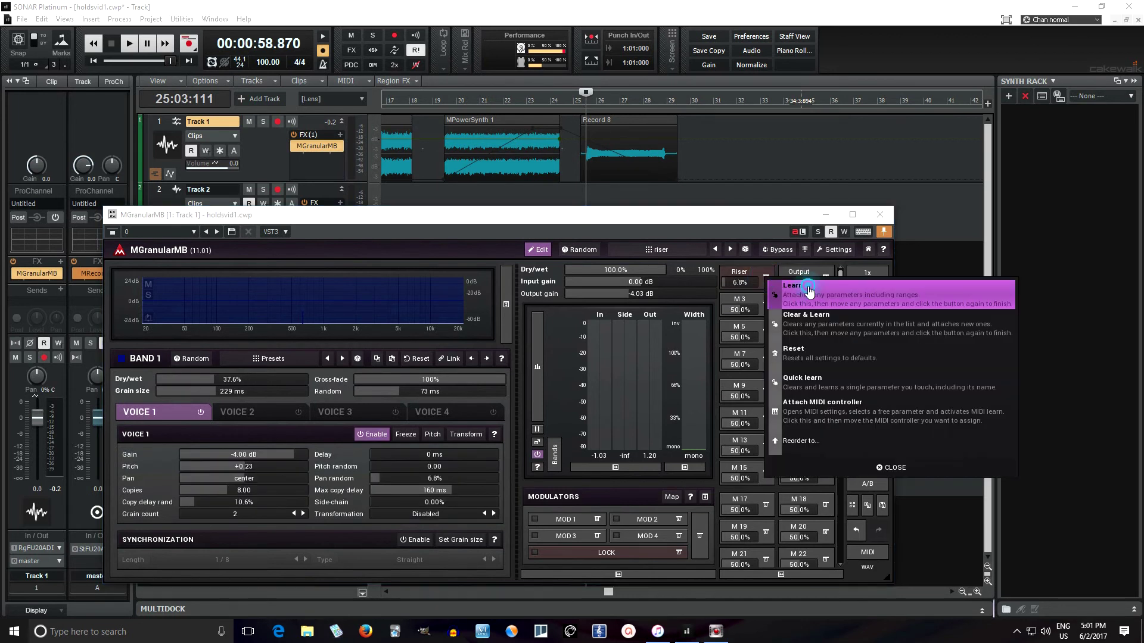
pyautogui.click(809, 290)
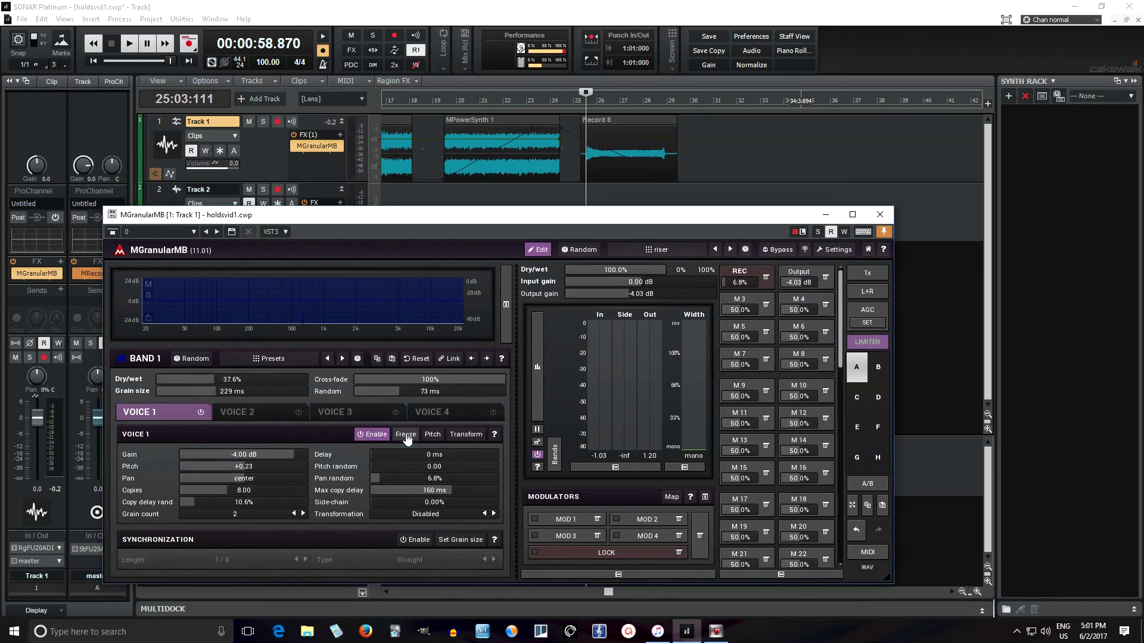
# - In Riser's multiparameter settings, enable the Freeze parameter's transformation shape and make it jump to 100% just above 0%
pyautogui.click(749, 280)
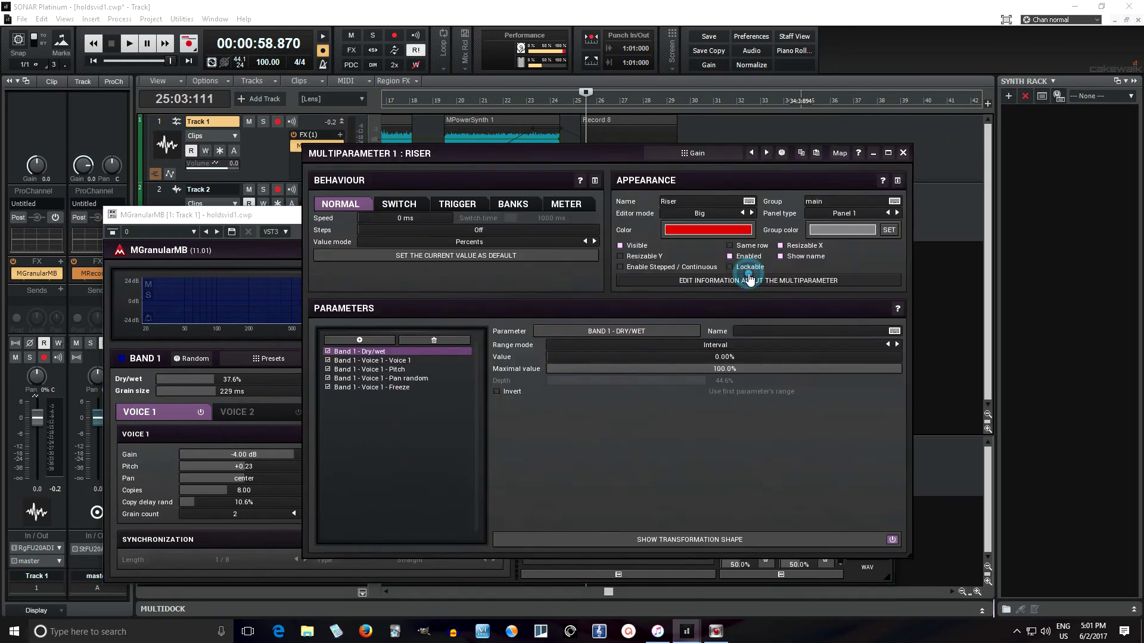
pyautogui.click(398, 388)
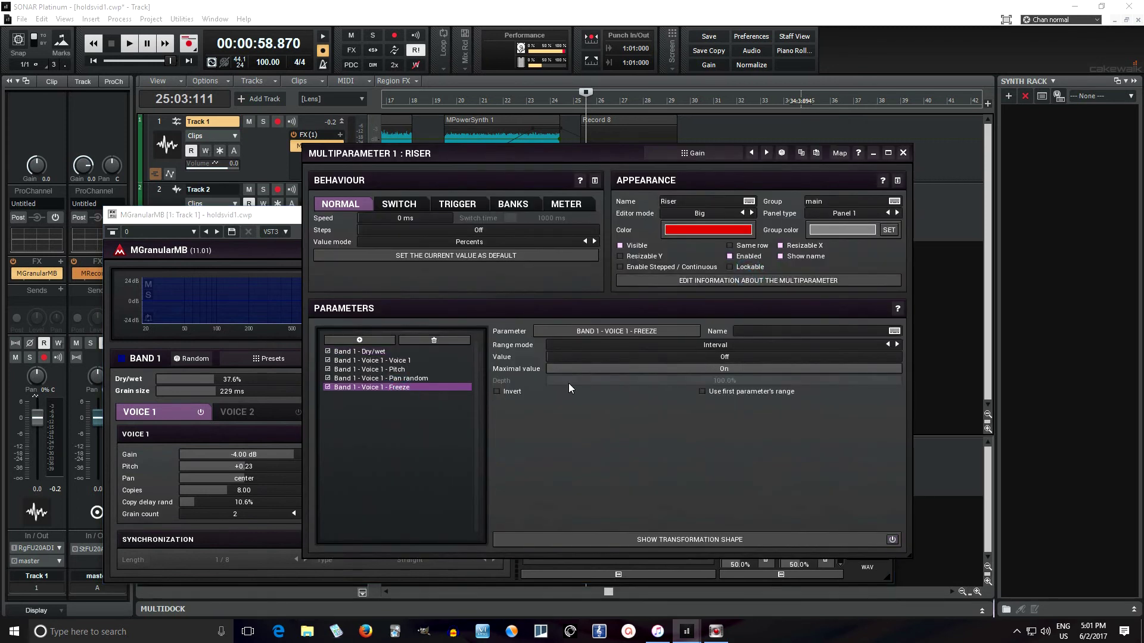
pyautogui.click(698, 540)
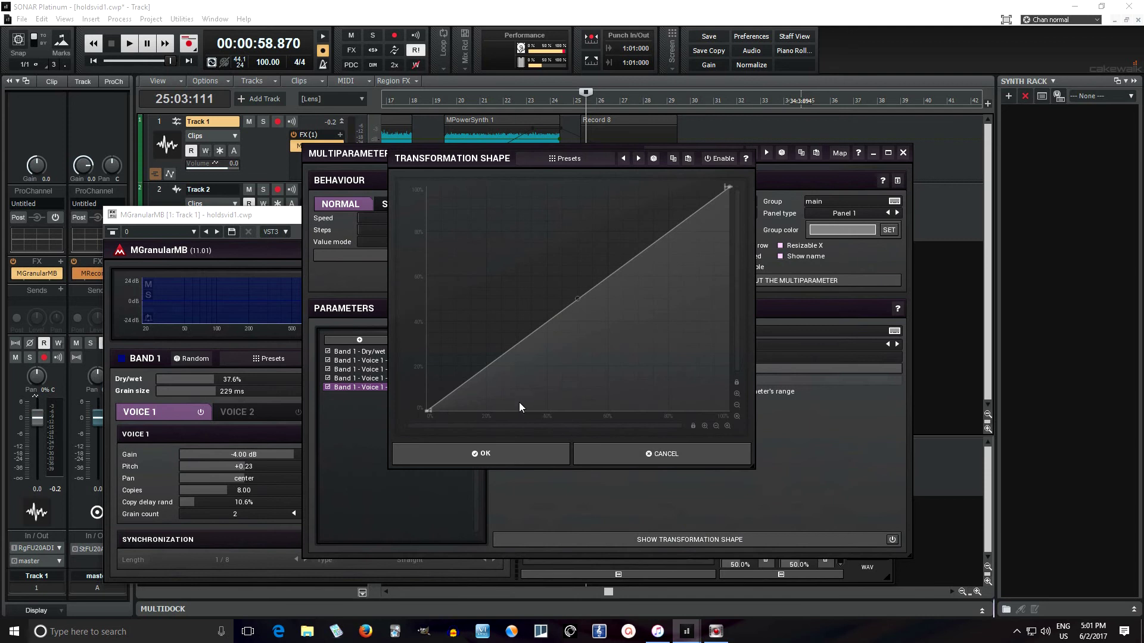
pyautogui.click(470, 457)
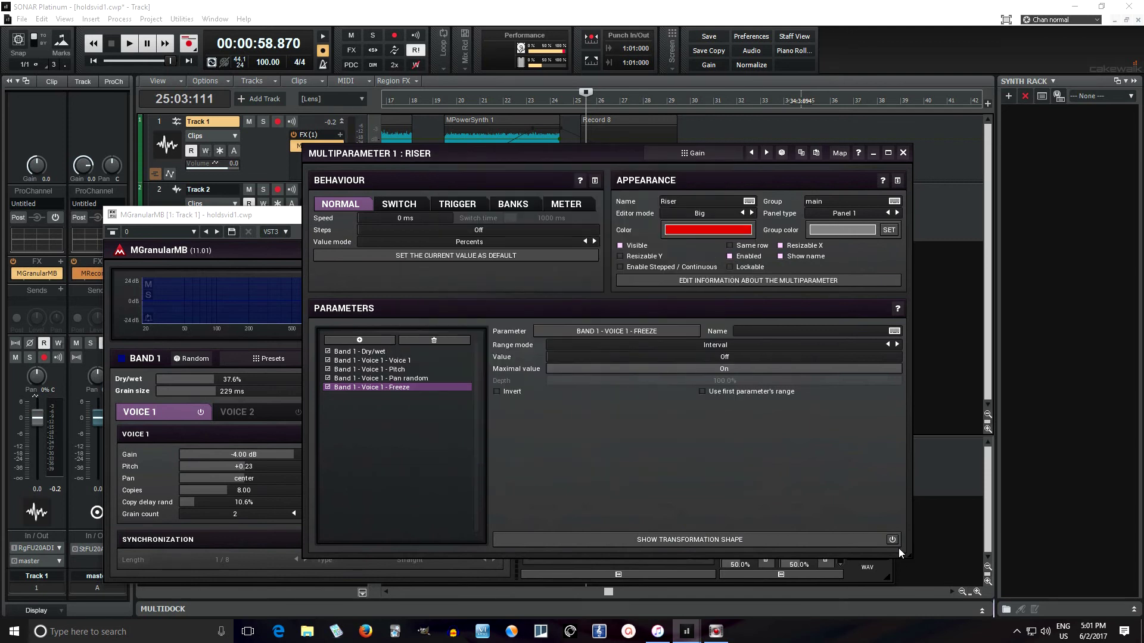
pyautogui.click(892, 540)
pyautogui.click(725, 543)
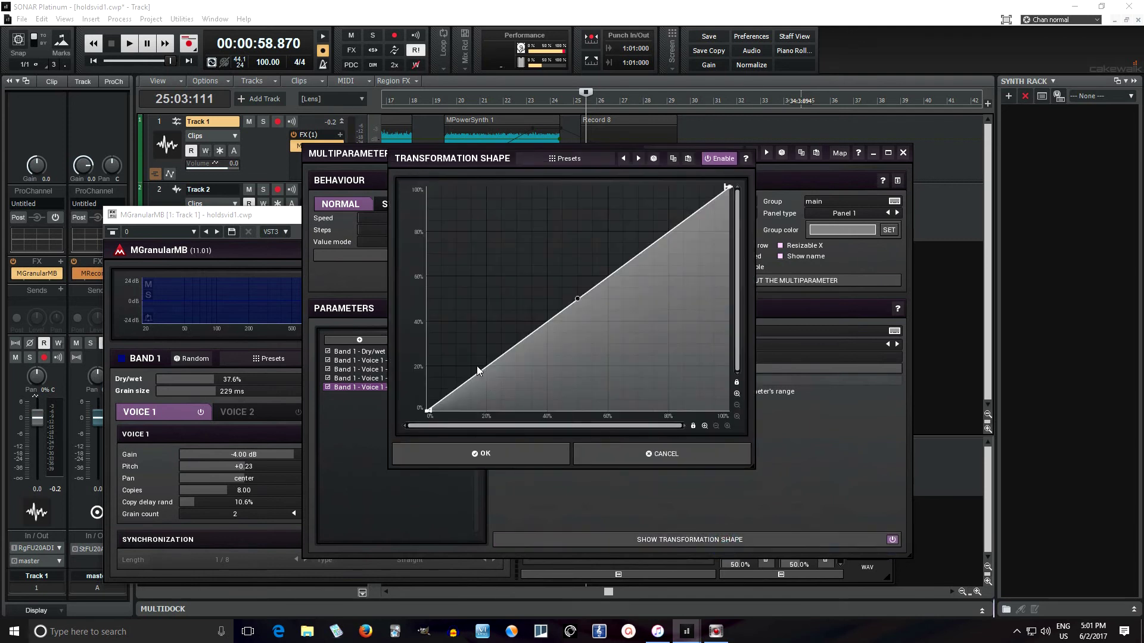
pyautogui.moveTo(477, 366); pyautogui.dragTo(432, 181)
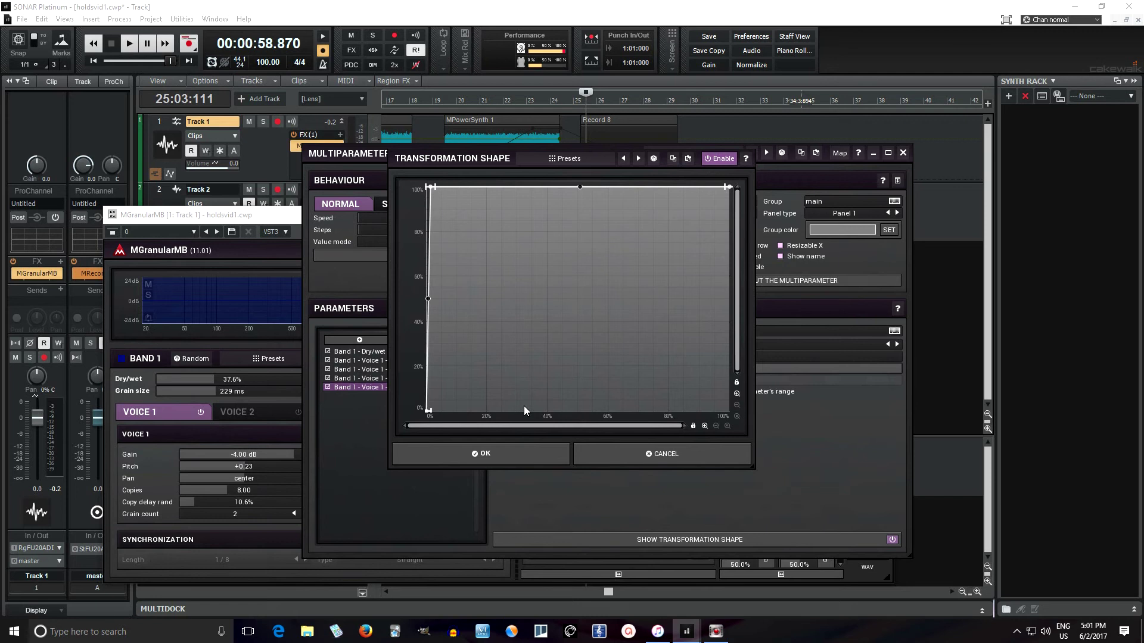
pyautogui.click(524, 457)
pyautogui.click(903, 153)
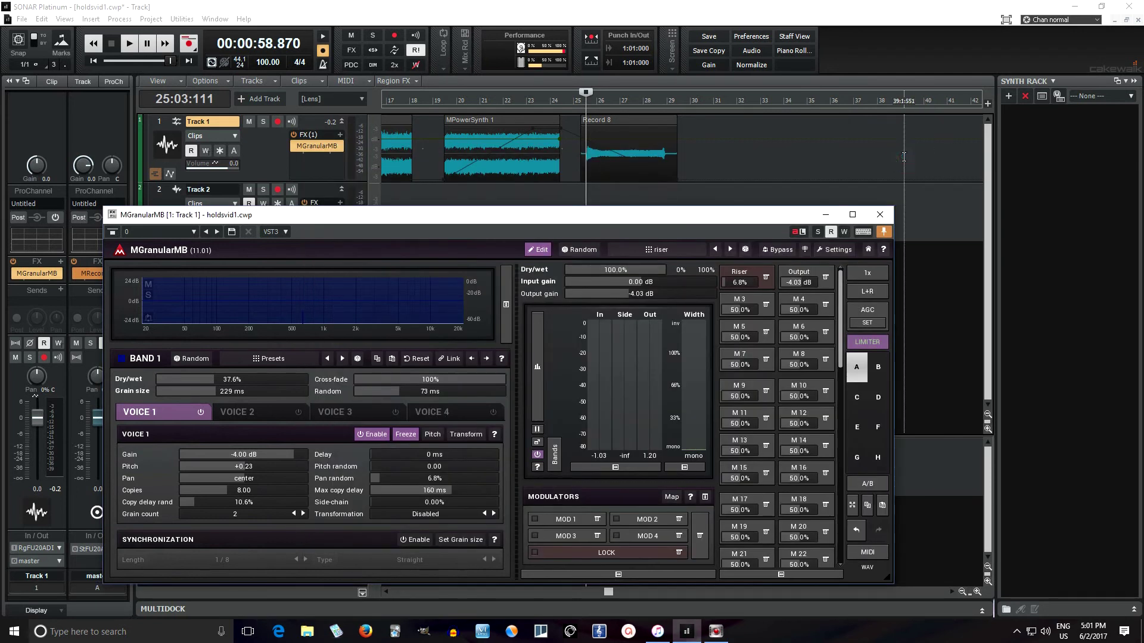
# - Reset Riser to 0%, play from about measure 25, and gradually raise Riser to audition the riser with Freeze
pyautogui.doubleClick(744, 278)
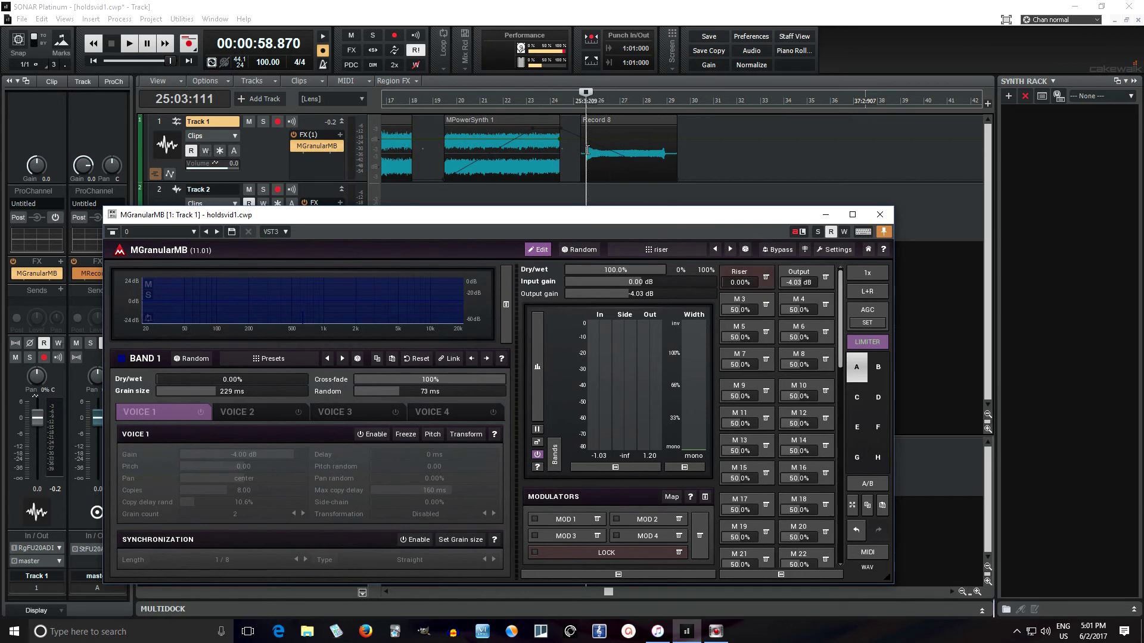
pyautogui.click(129, 43)
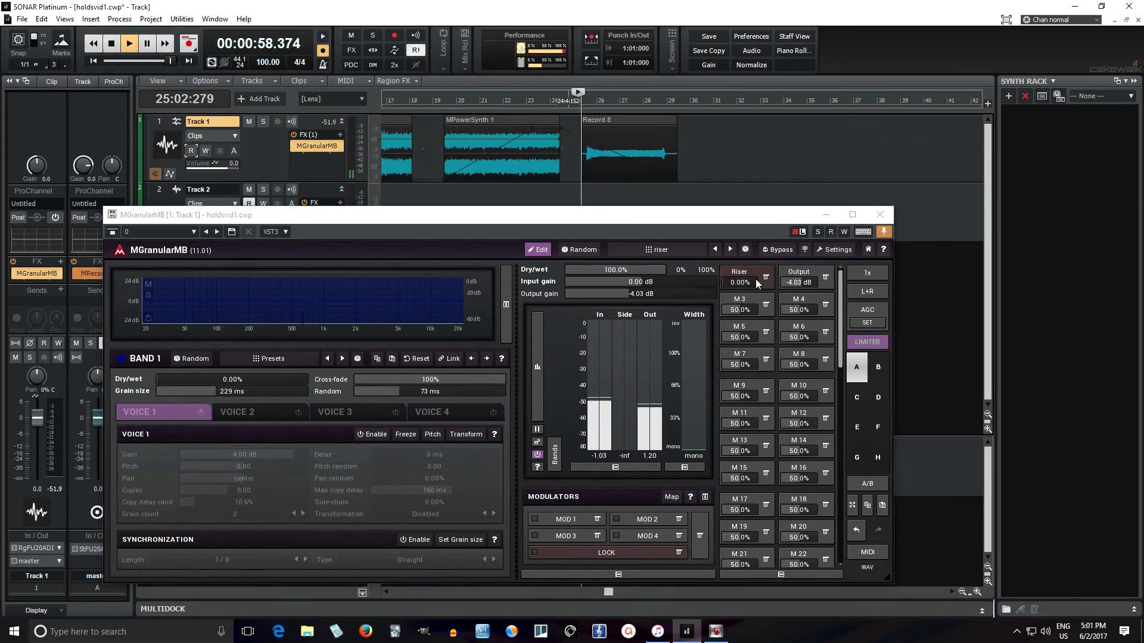
pyautogui.moveTo(743, 285); pyautogui.dragTo(744, 135)
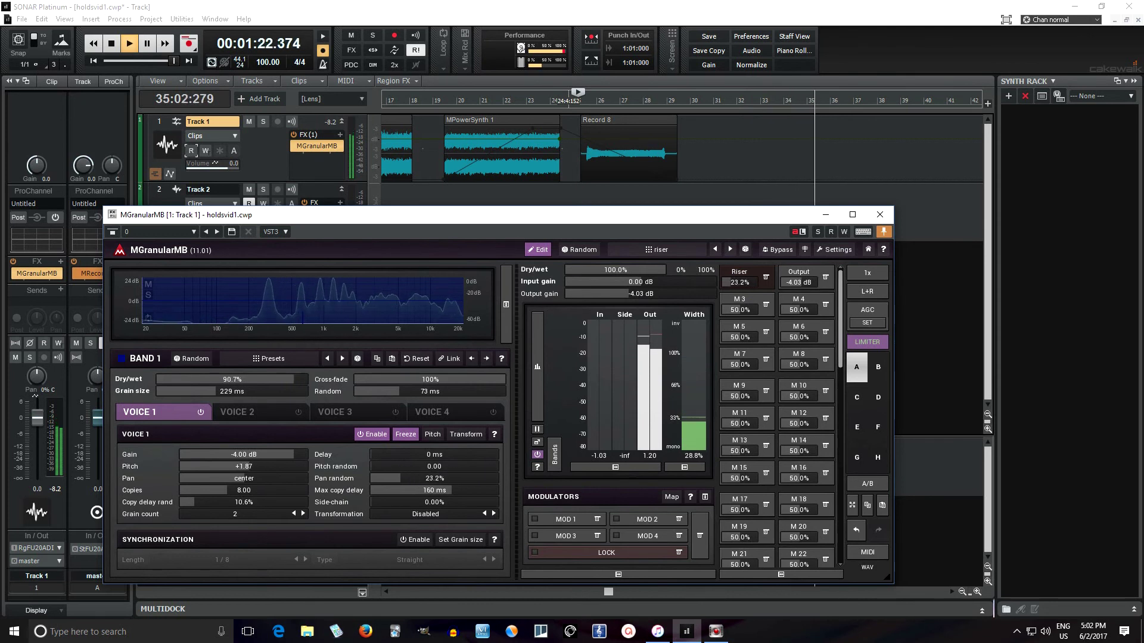
pyautogui.click(124, 45)
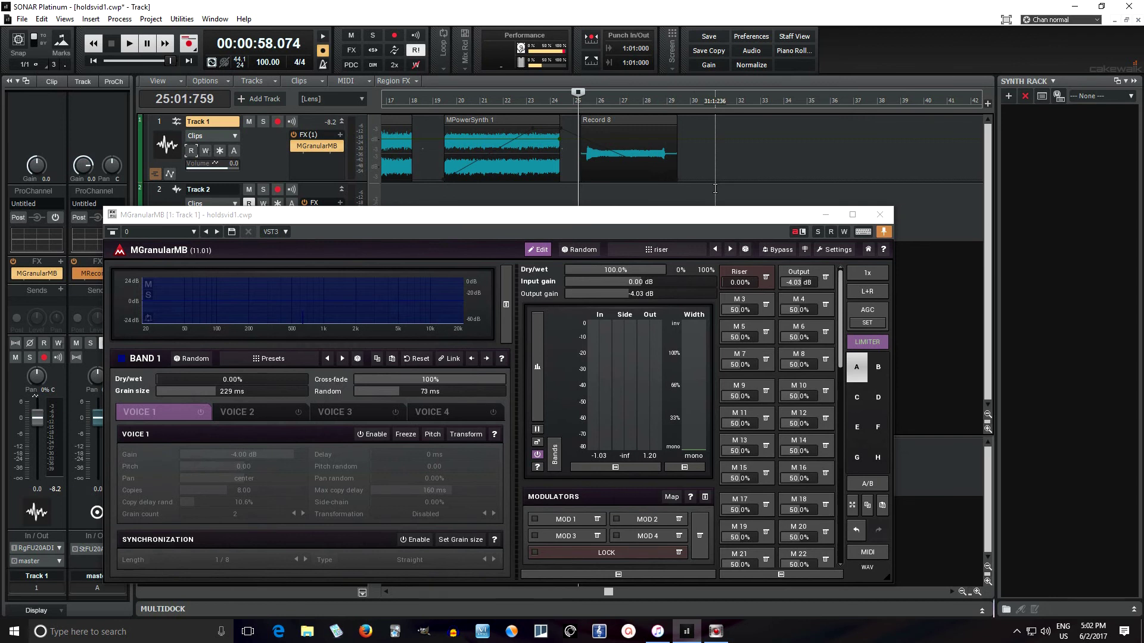
# - Remove Band 1 - Voice 1 - Freeze from the Riser multiparameter's parameter list and close its settings
pyautogui.click(739, 272)
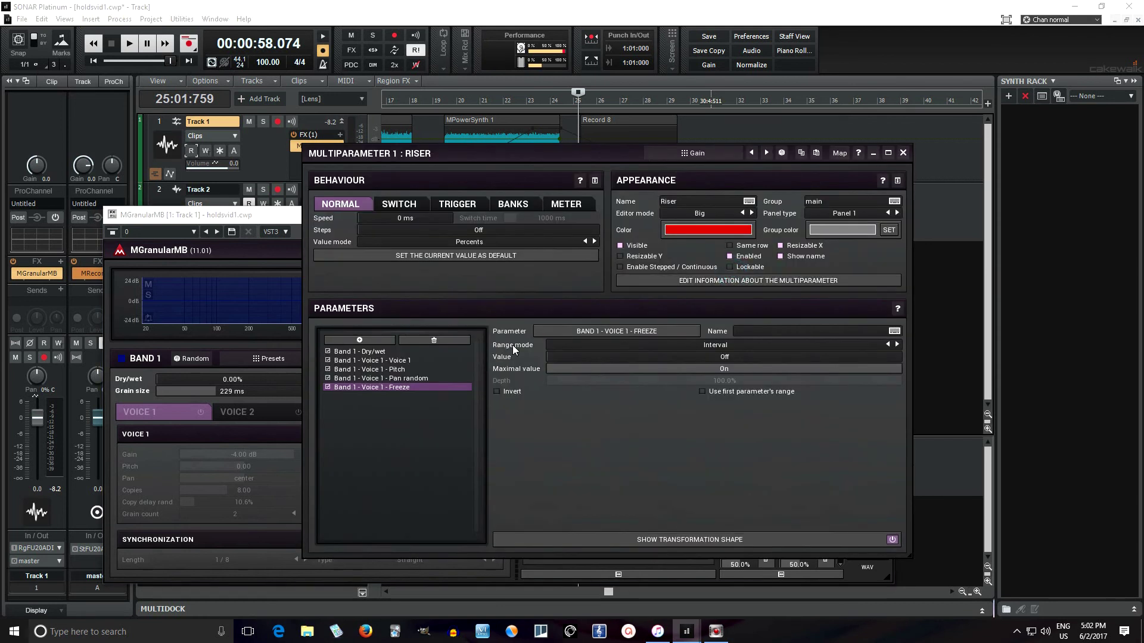
pyautogui.click(433, 346)
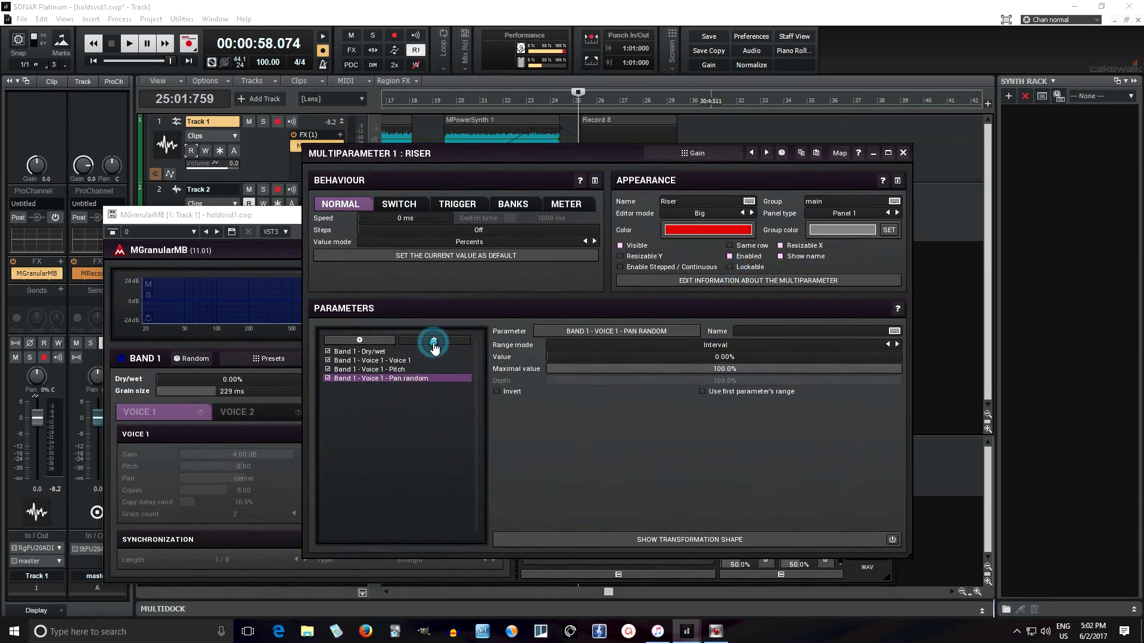
pyautogui.click(903, 153)
# - Move the Record 8 clip to Track 2 at measure 1, blending old and new material, and place the playhead at its start
pyautogui.moveTo(560, 223); pyautogui.dragTo(1046, 131)
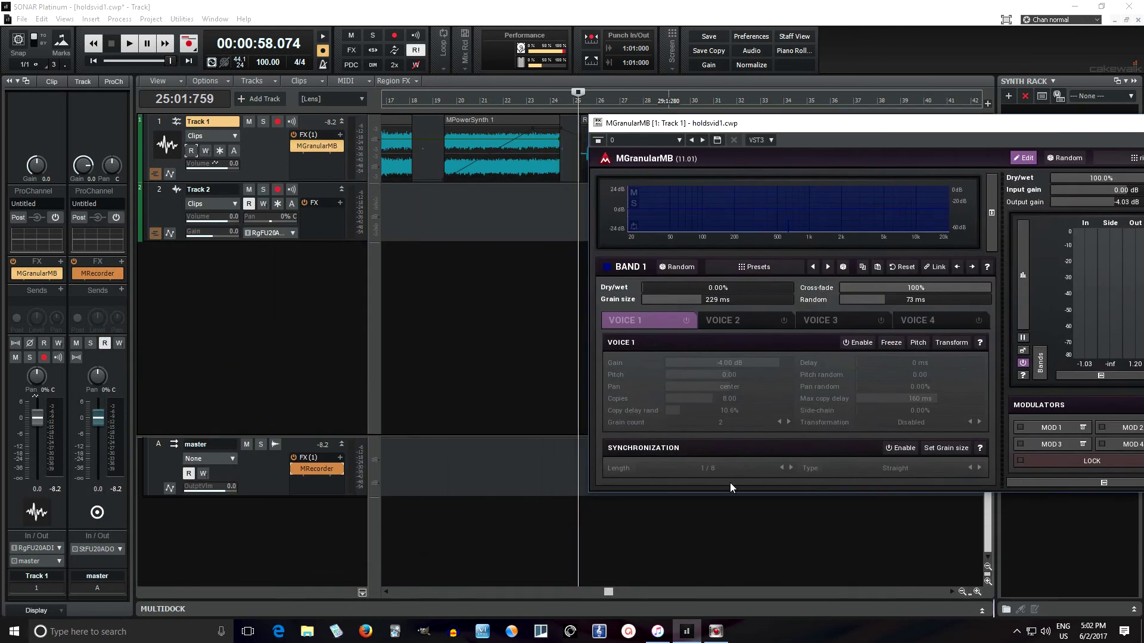
pyautogui.moveTo(774, 128); pyautogui.dragTo(877, 141)
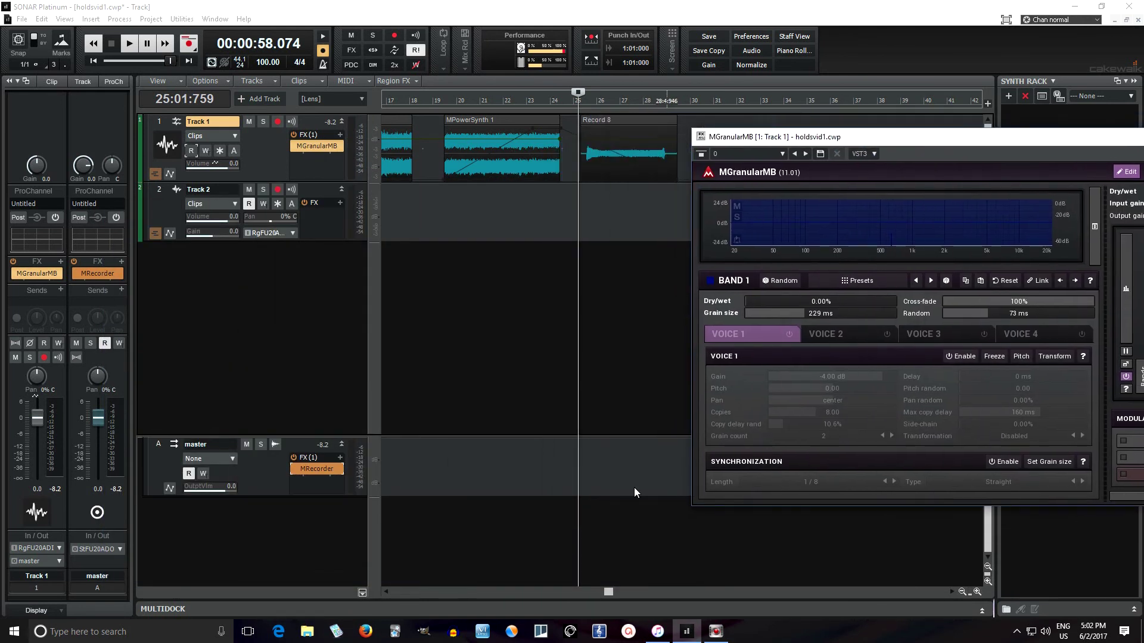
pyautogui.moveTo(627, 146); pyautogui.dragTo(428, 214)
pyautogui.click(662, 248)
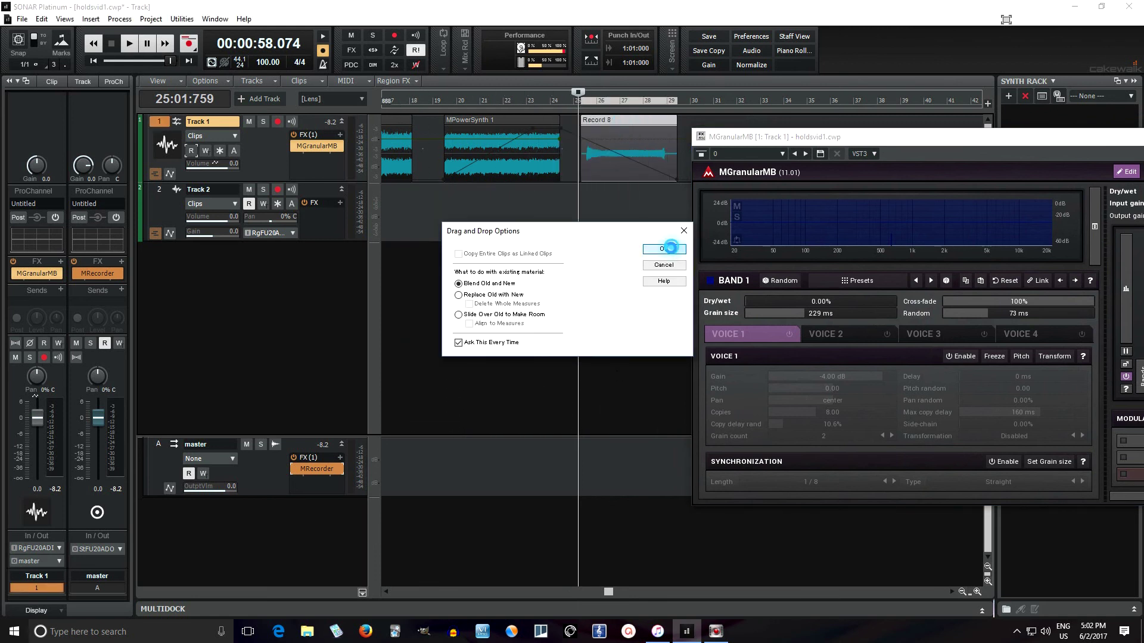
pyautogui.moveTo(632, 593); pyautogui.dragTo(478, 592)
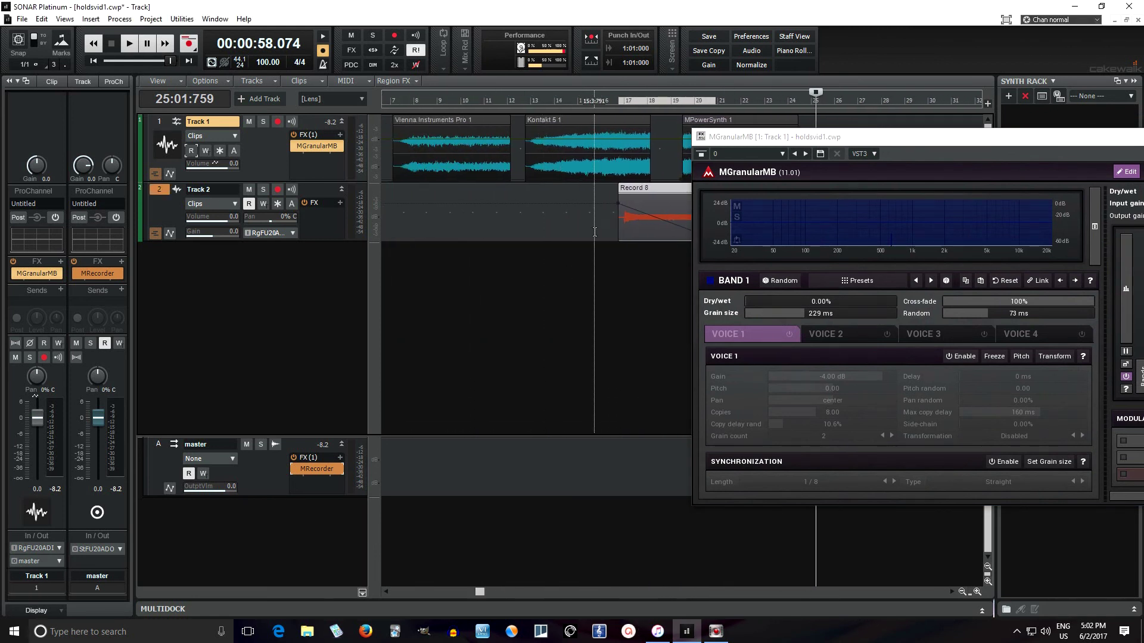
pyautogui.moveTo(642, 189); pyautogui.dragTo(422, 203)
pyautogui.click(662, 248)
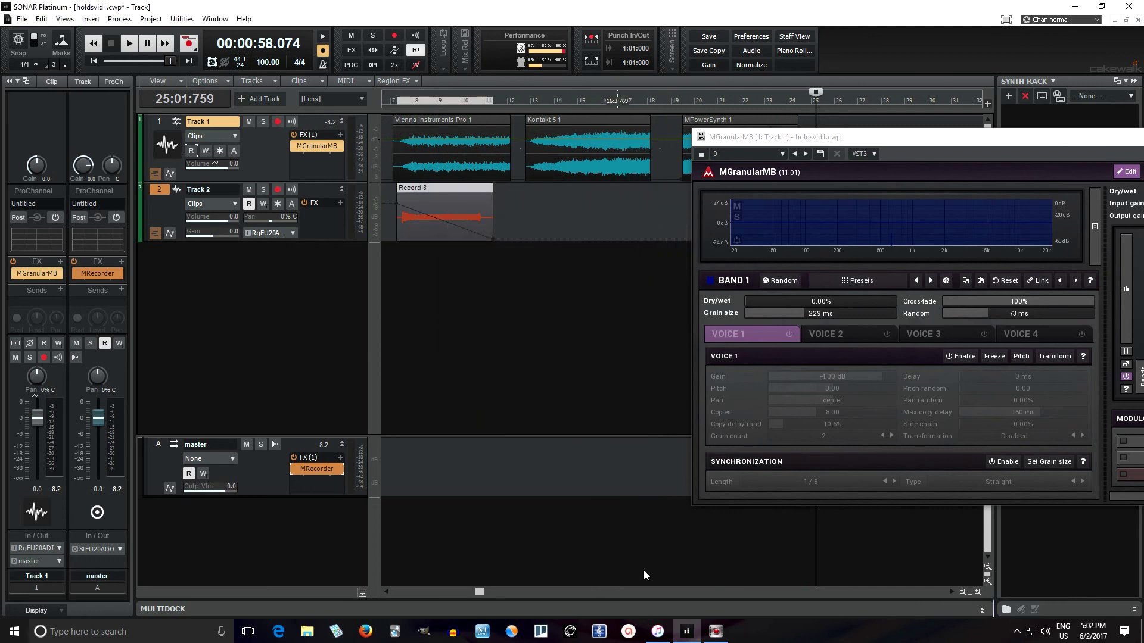
pyautogui.moveTo(484, 594); pyautogui.dragTo(394, 593)
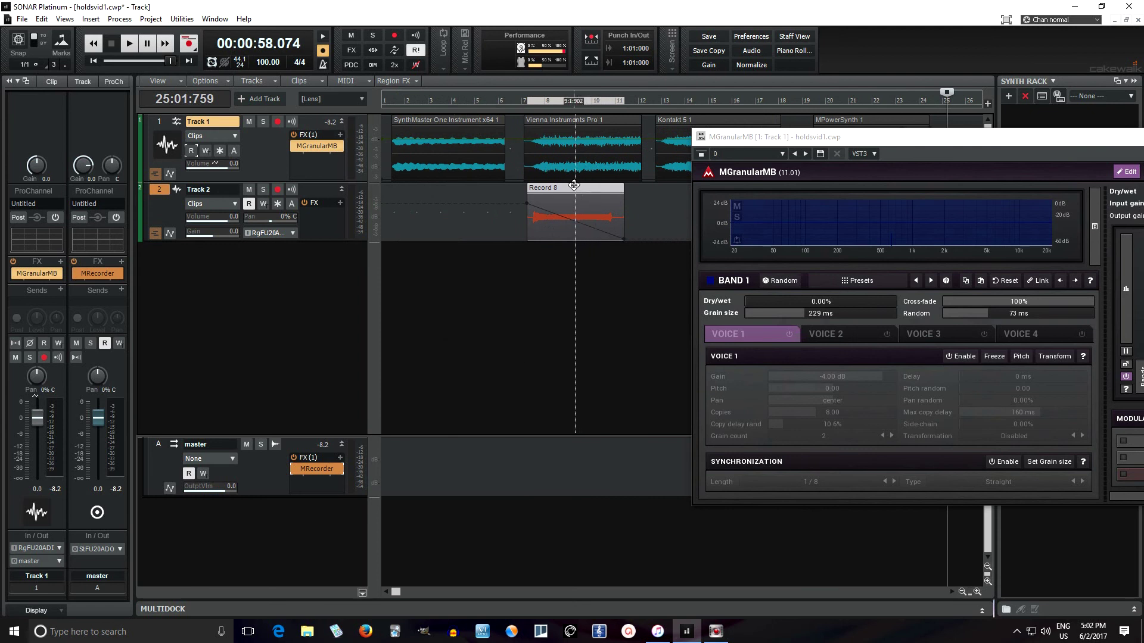
pyautogui.moveTo(573, 188); pyautogui.dragTo(436, 198)
pyautogui.click(676, 227)
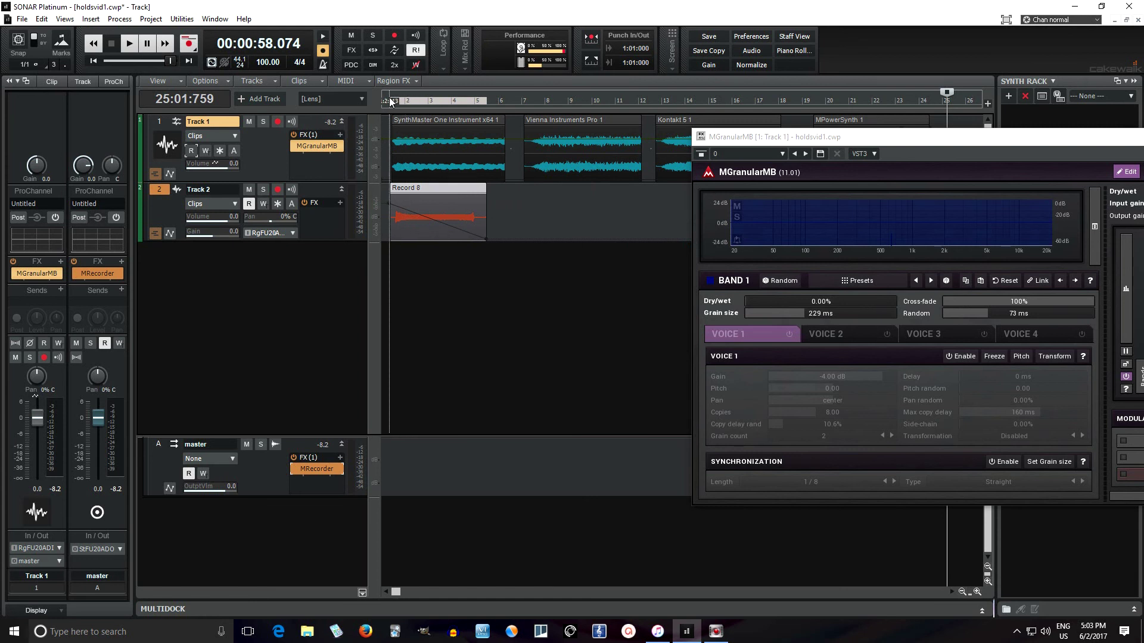
pyautogui.click(390, 100)
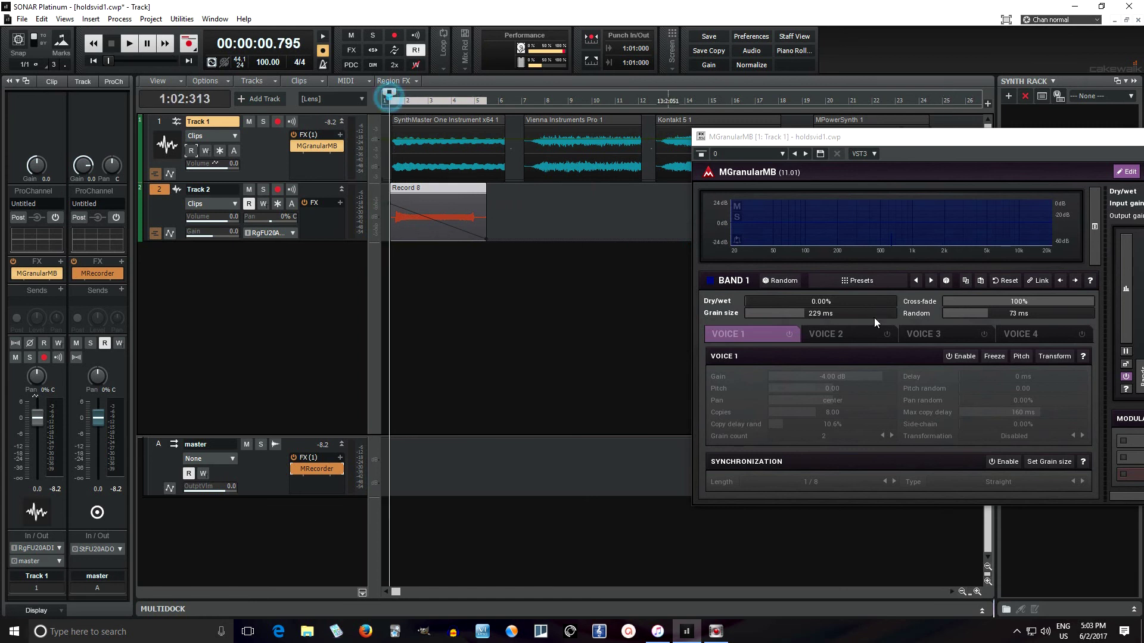
# - Enable Voice 1 temporarily to set its Side-chain to 50.8%, and switch the voice back off
pyautogui.moveTo(869, 137); pyautogui.dragTo(745, 148)
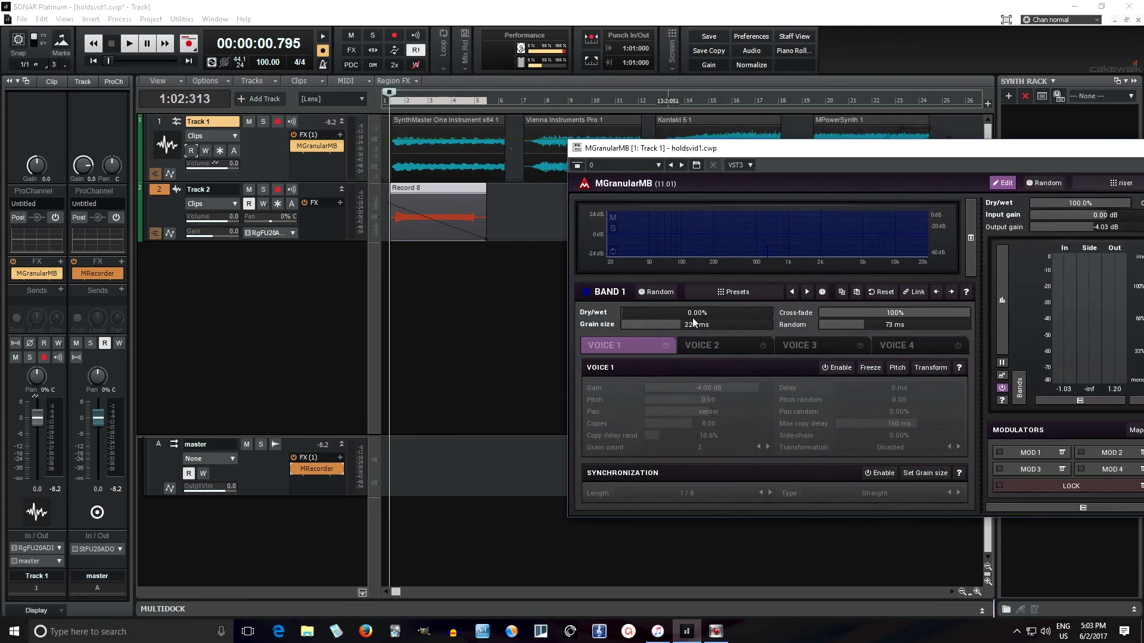
pyautogui.click(665, 344)
pyautogui.moveTo(872, 435); pyautogui.dragTo(890, 435)
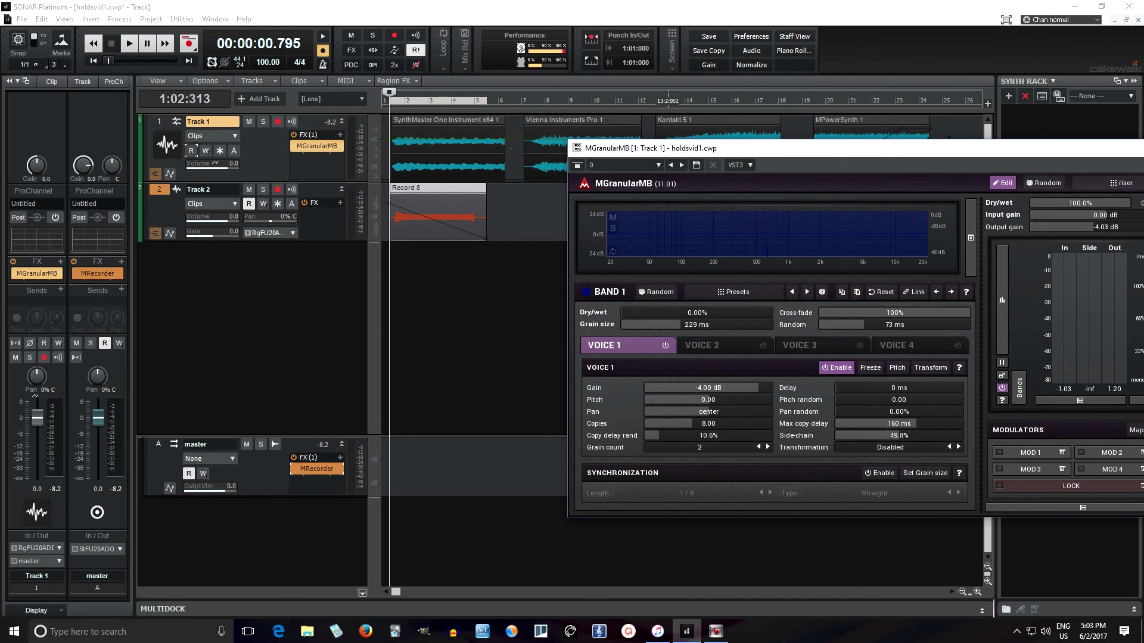
pyautogui.click(391, 112)
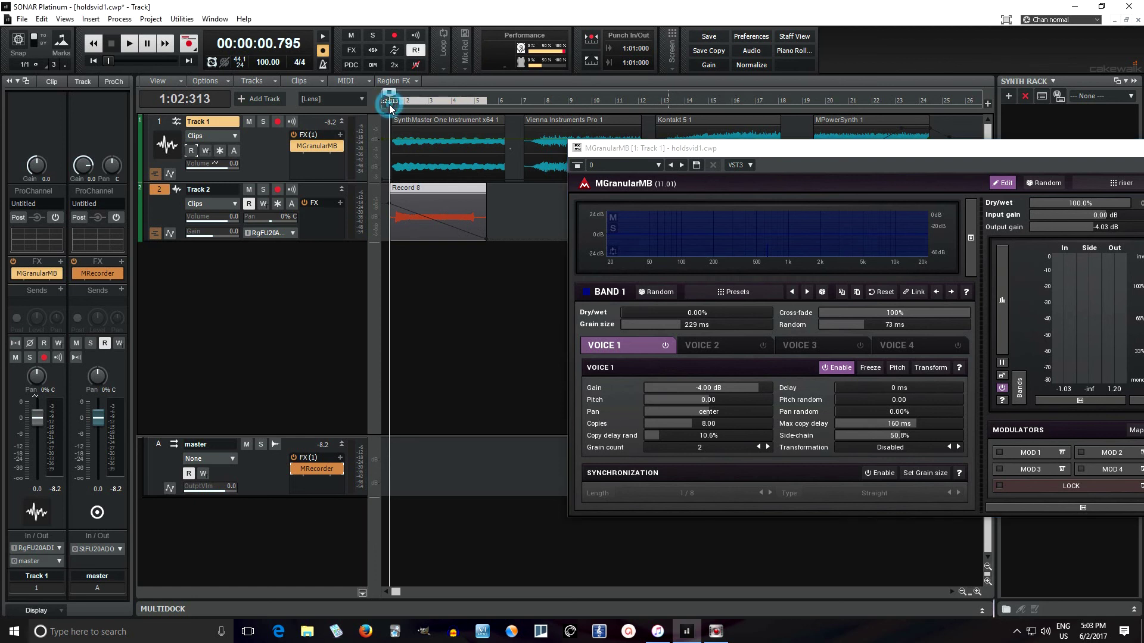
pyautogui.moveTo(916, 154); pyautogui.dragTo(554, 253)
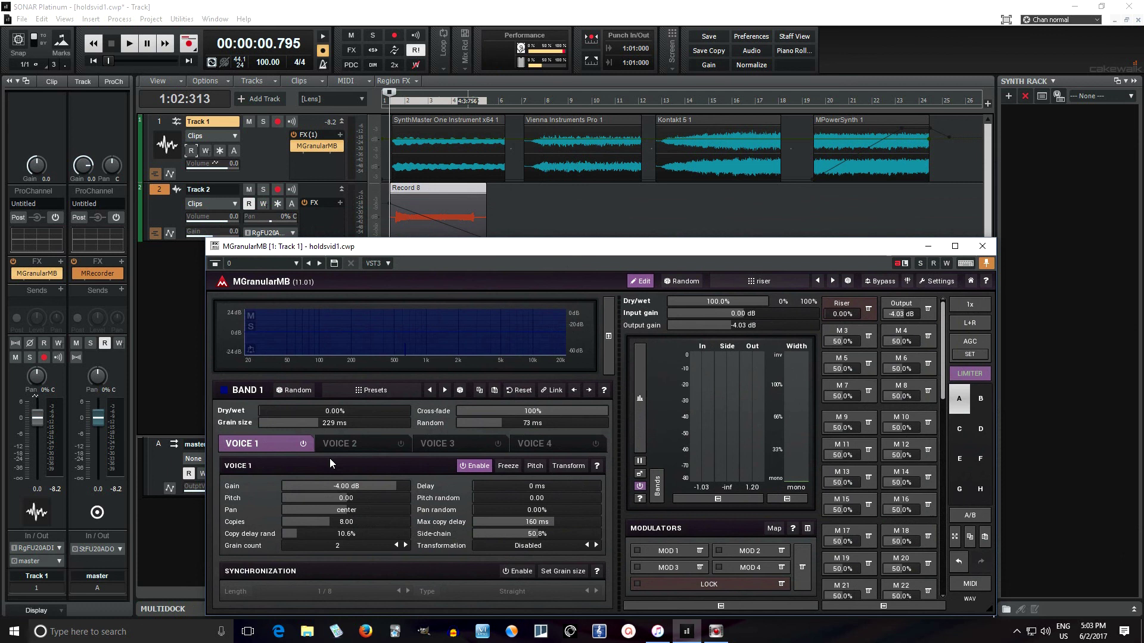
pyautogui.click(304, 443)
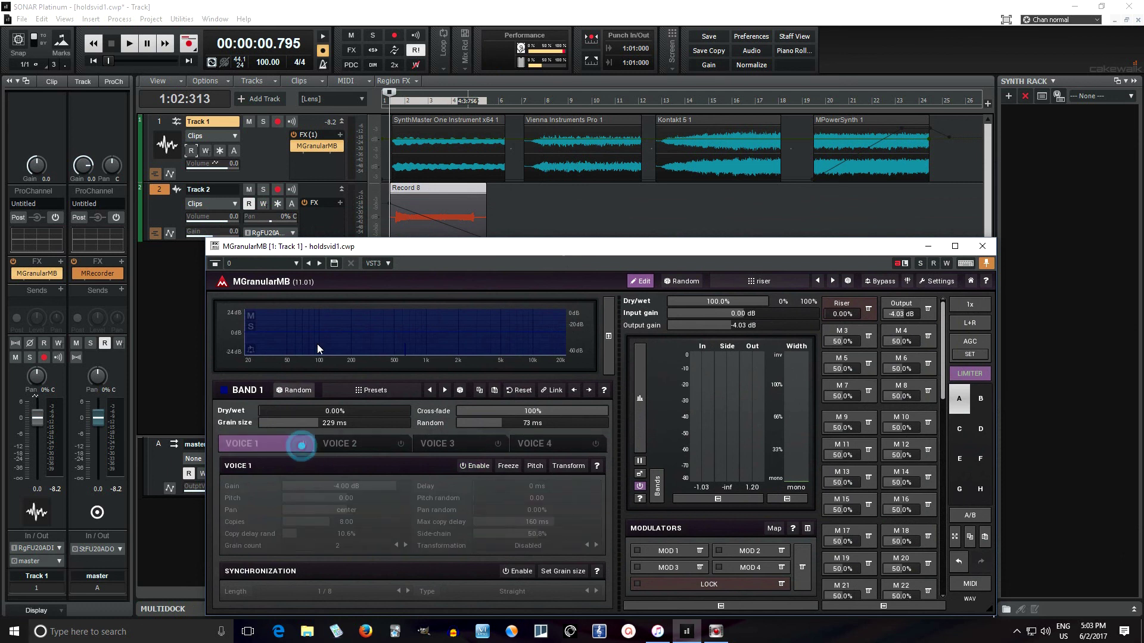
# - Lower Track 2's volume to -INF and audition the side-chained riser from measure 1 while raising Riser to 100%
pyautogui.click(159, 189)
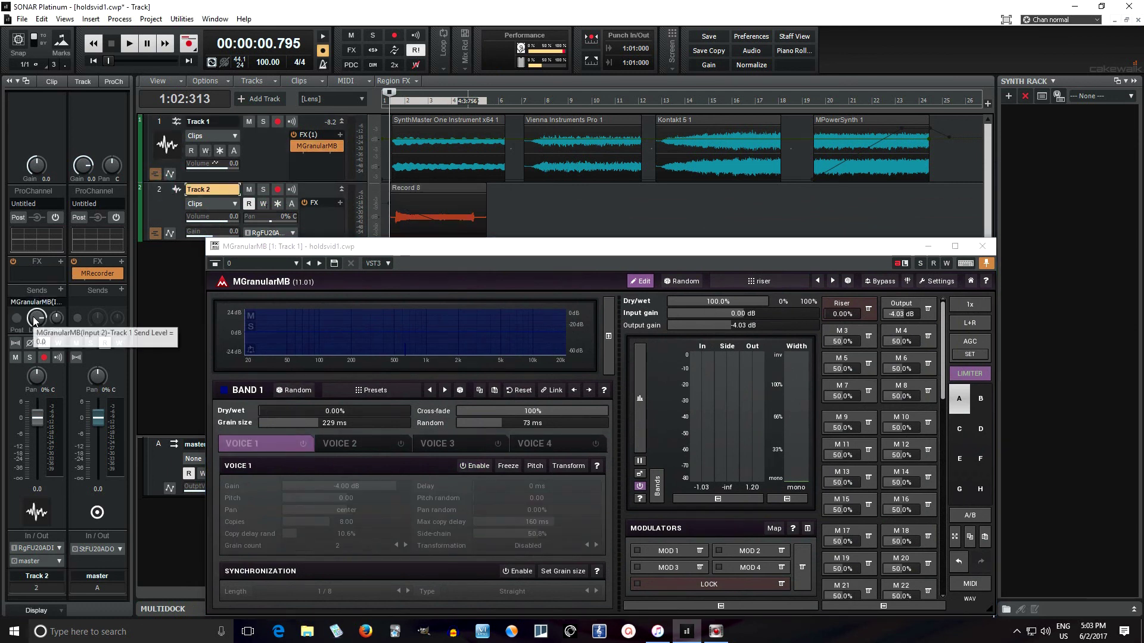
pyautogui.moveTo(36, 418); pyautogui.dragTo(37, 477)
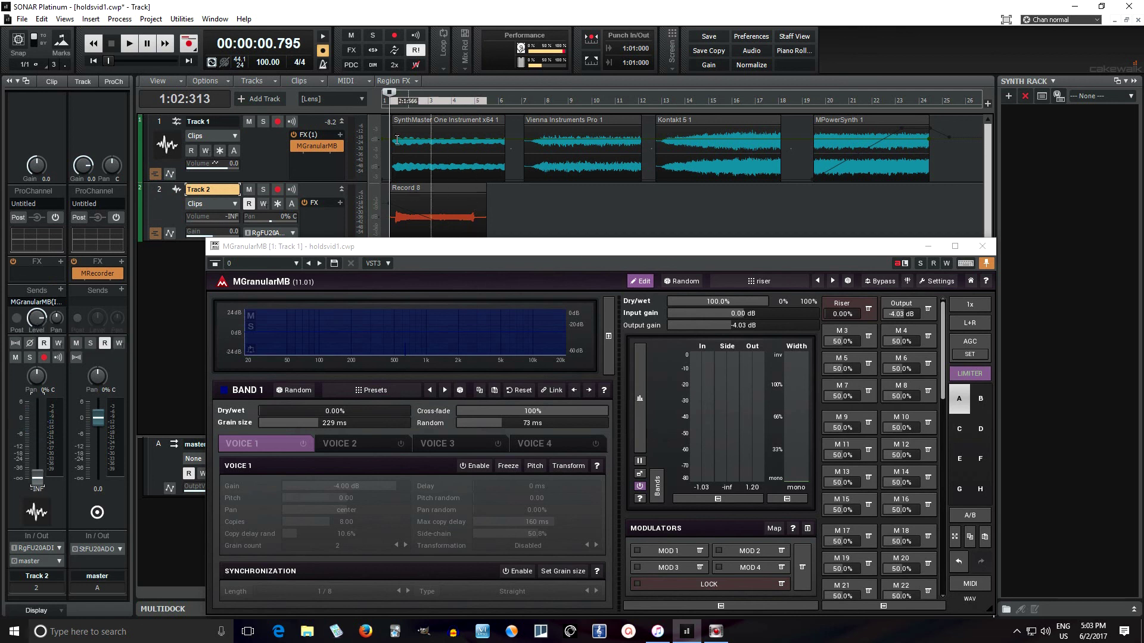
pyautogui.press('space')
pyautogui.moveTo(835, 309); pyautogui.dragTo(835, 233)
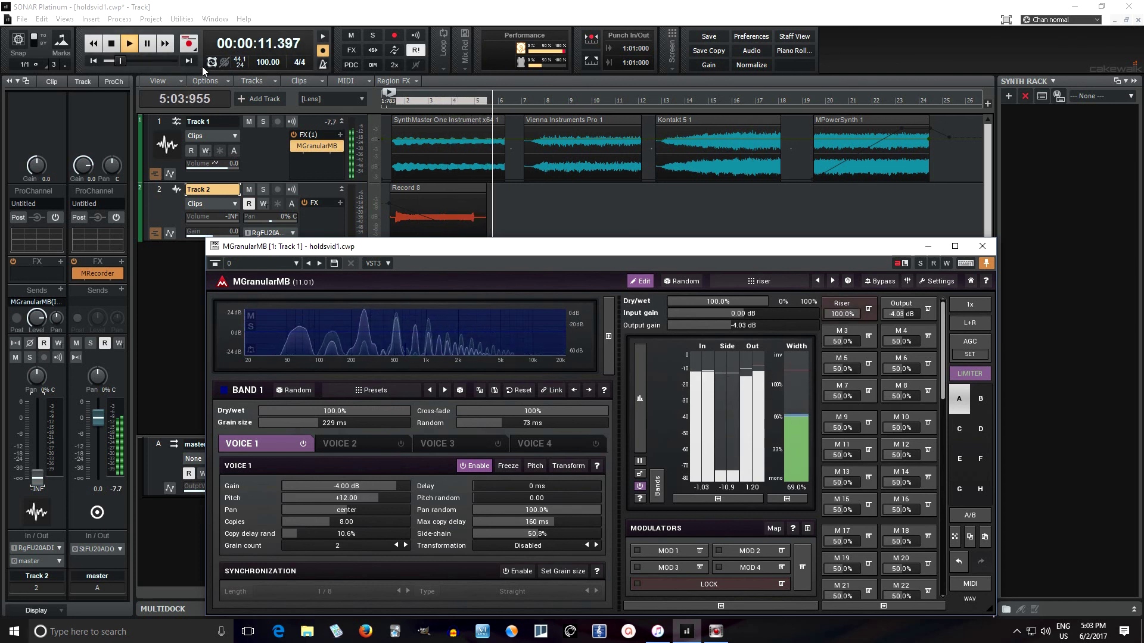
pyautogui.click(111, 43)
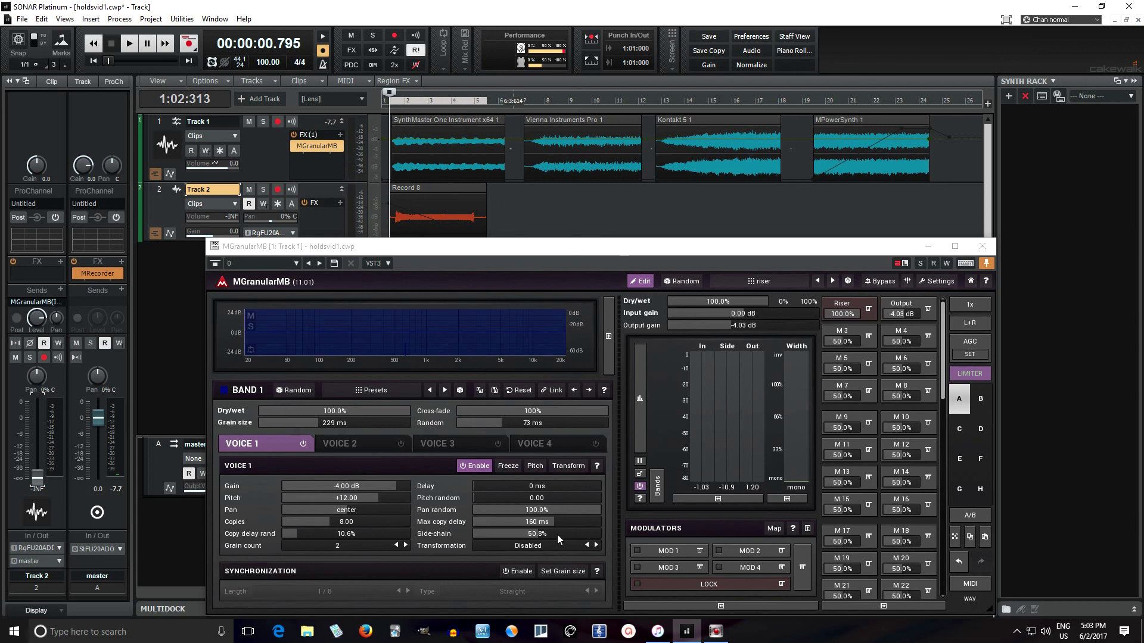
# - Set Voice 1's Side-chain to 44.4% and Transformation to 1, and return Riser to 0%
pyautogui.moveTo(556, 535); pyautogui.dragTo(535, 534)
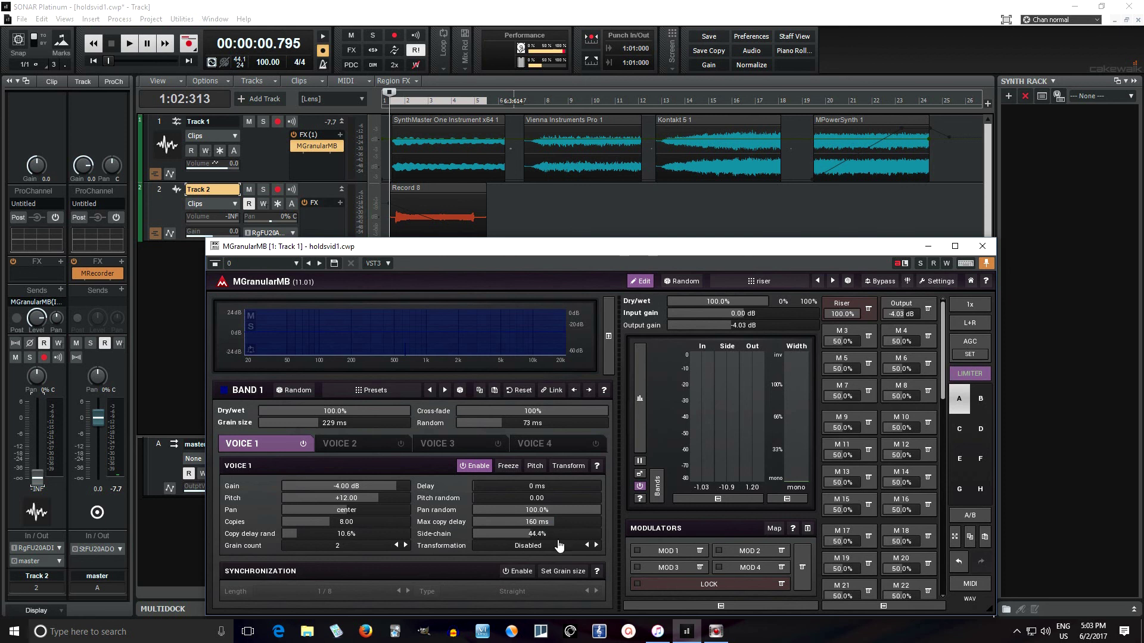
pyautogui.click(551, 547)
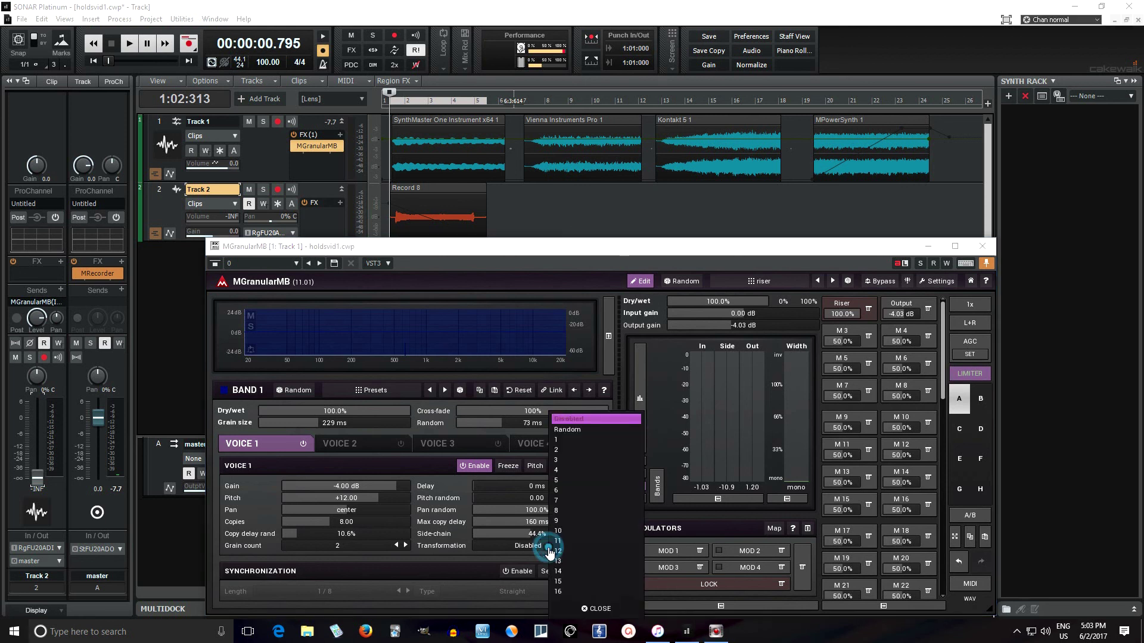
pyautogui.click(569, 440)
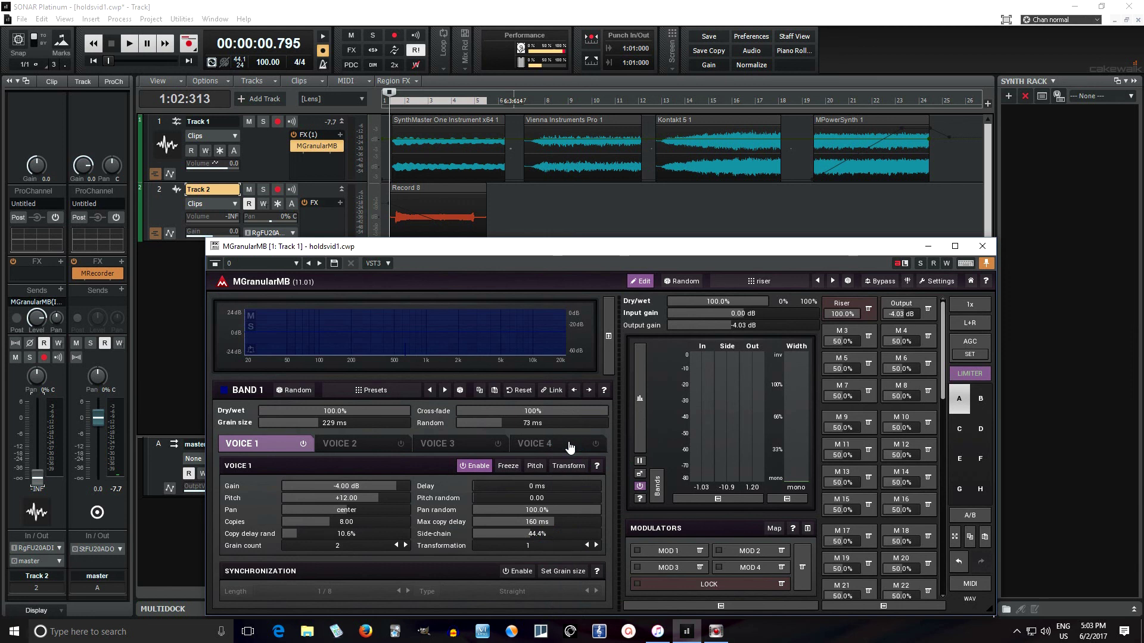
pyautogui.moveTo(831, 303); pyautogui.dragTo(832, 312)
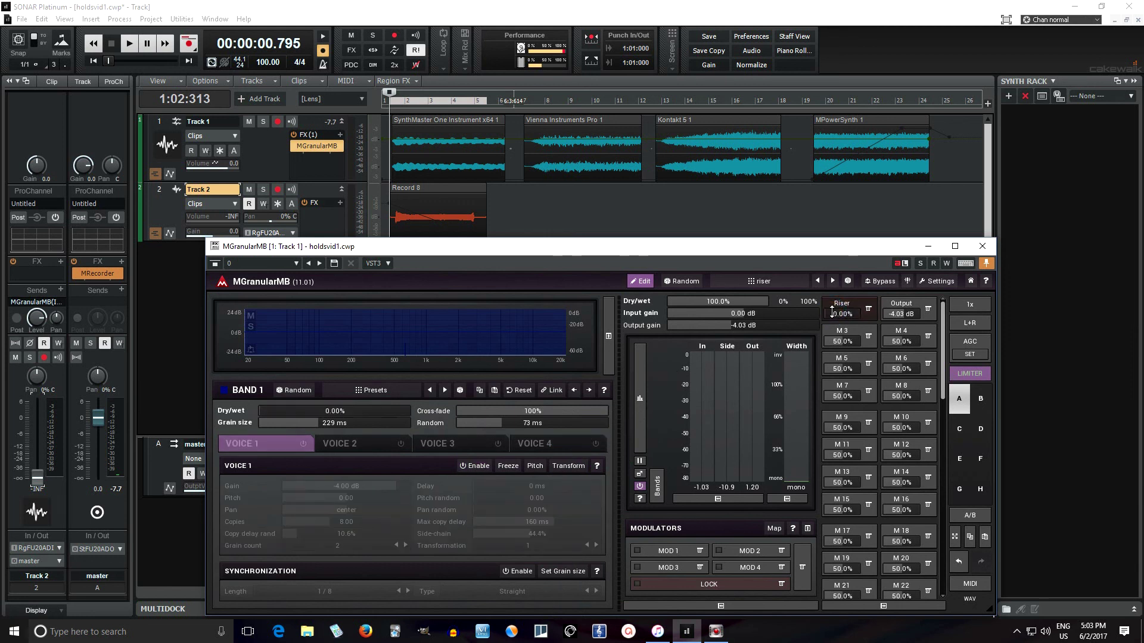
# - View the saved riser preset in MGranularMB's preset browser, close the browser, and move the plug-in window higher
pyautogui.click(765, 283)
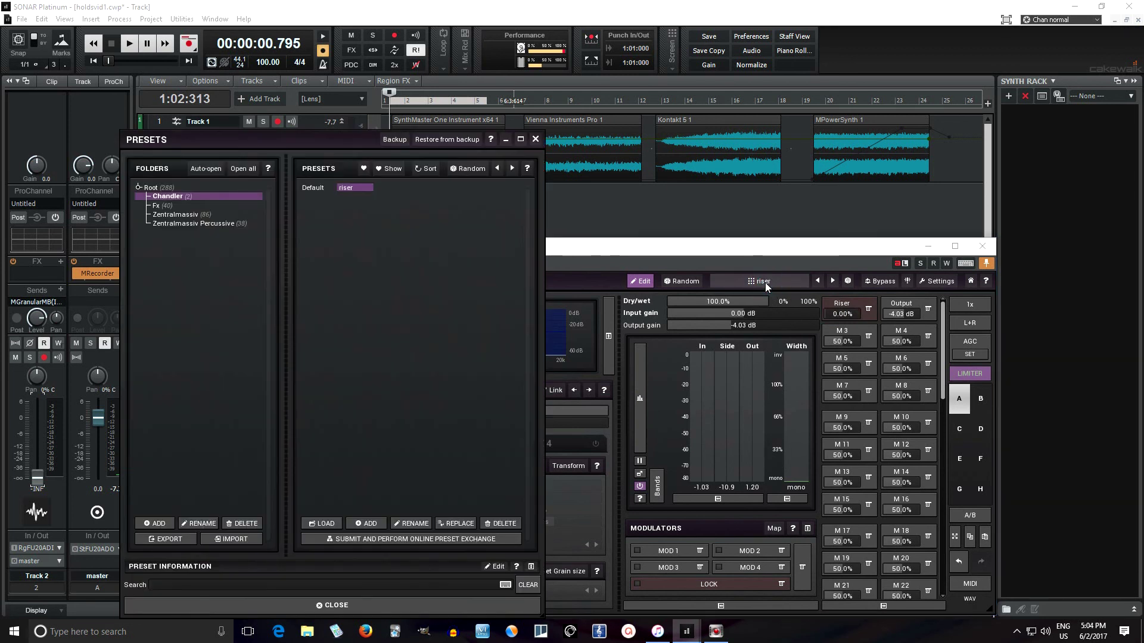
pyautogui.click(535, 139)
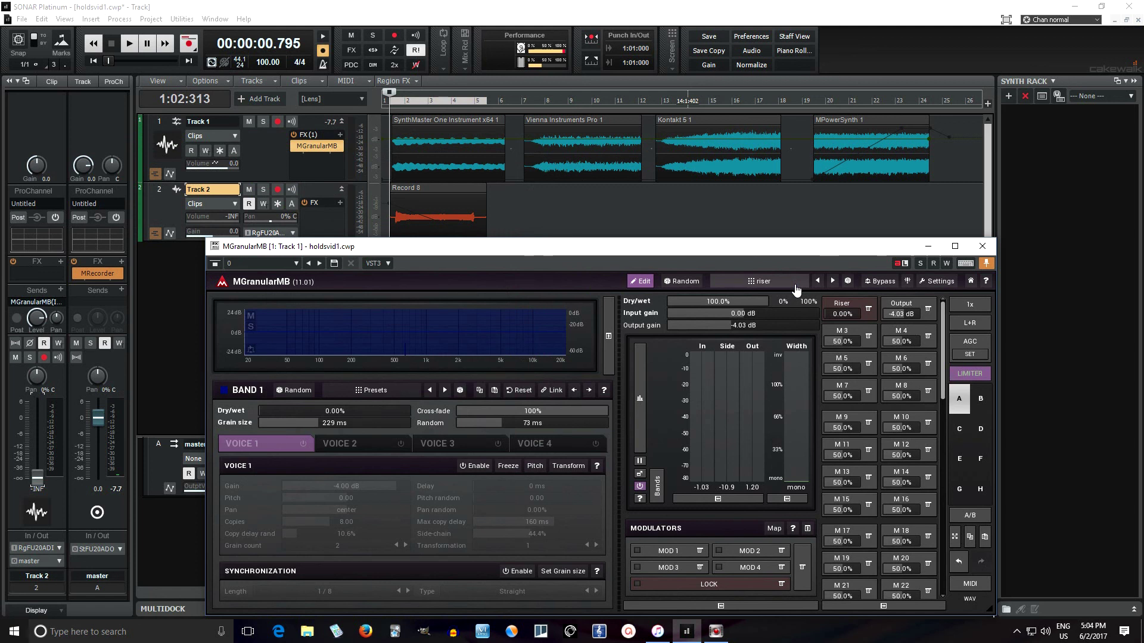
pyautogui.moveTo(772, 250); pyautogui.dragTo(773, 167)
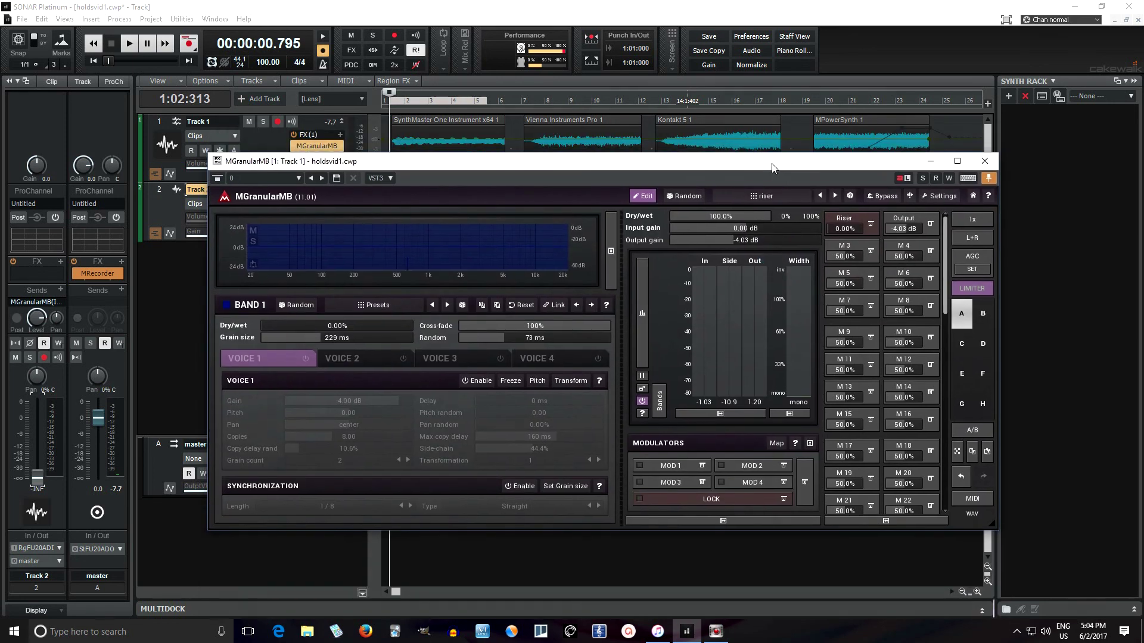